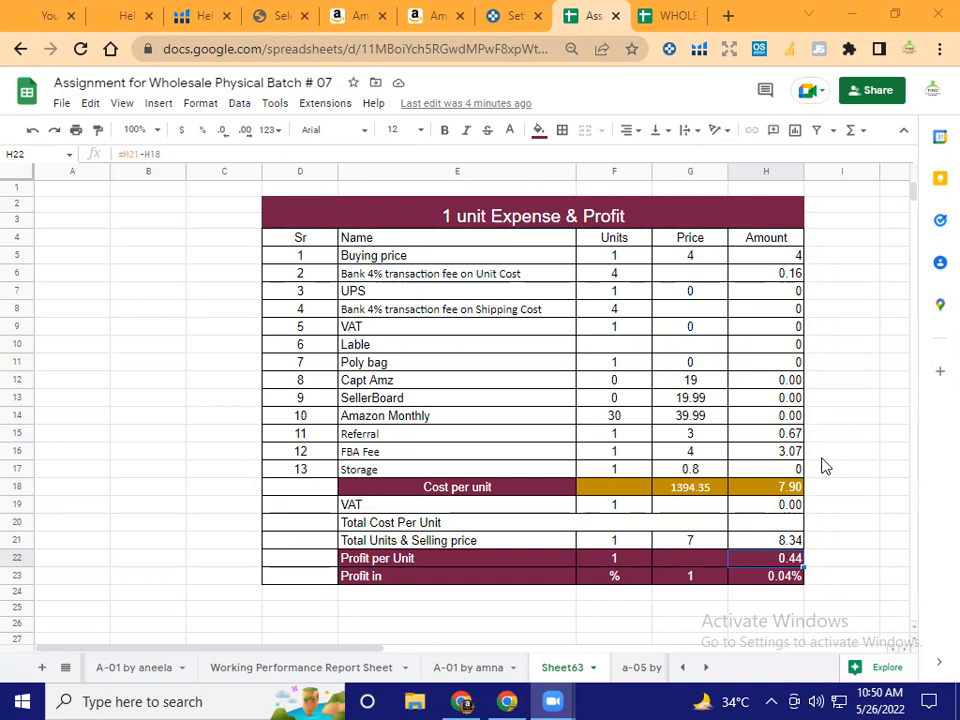
- Check the buying price in the expense table, then examine the fees and net profitability in the Amazon FBA revenue calculator window
left_click(415, 262)
scroll(494, 390, "down", 2)
scroll(495, 394, "up", 2)
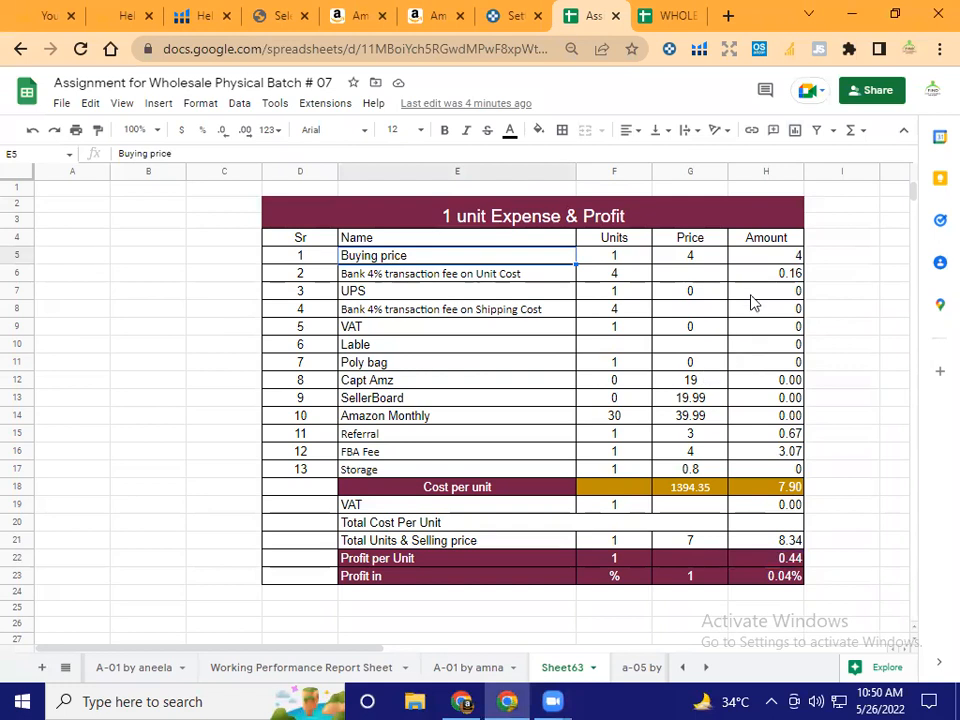
left_click(767, 256)
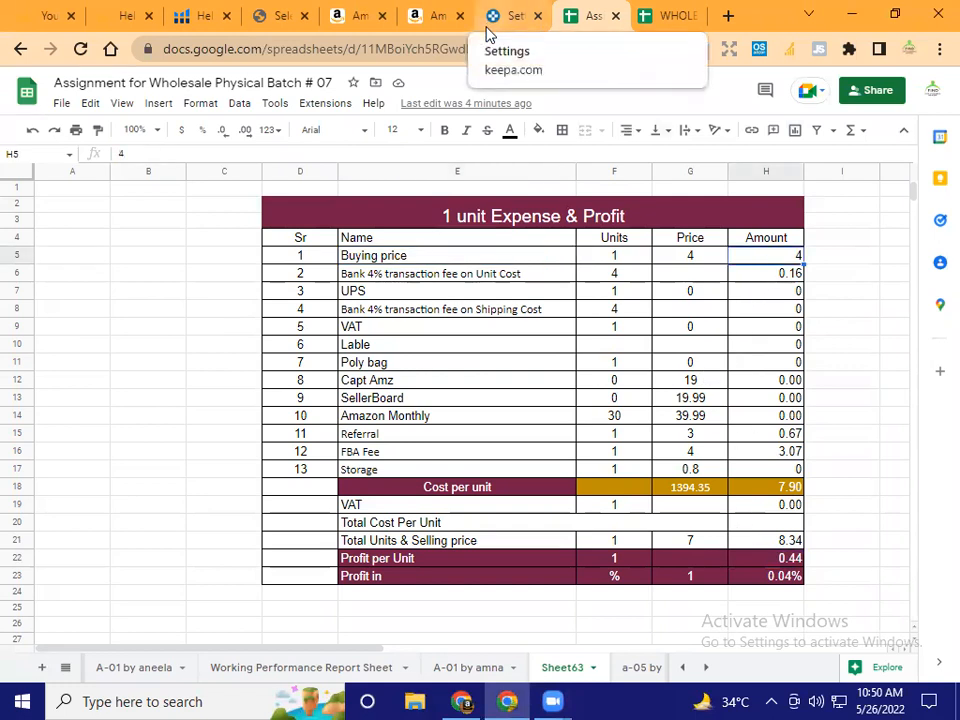
left_click(462, 700)
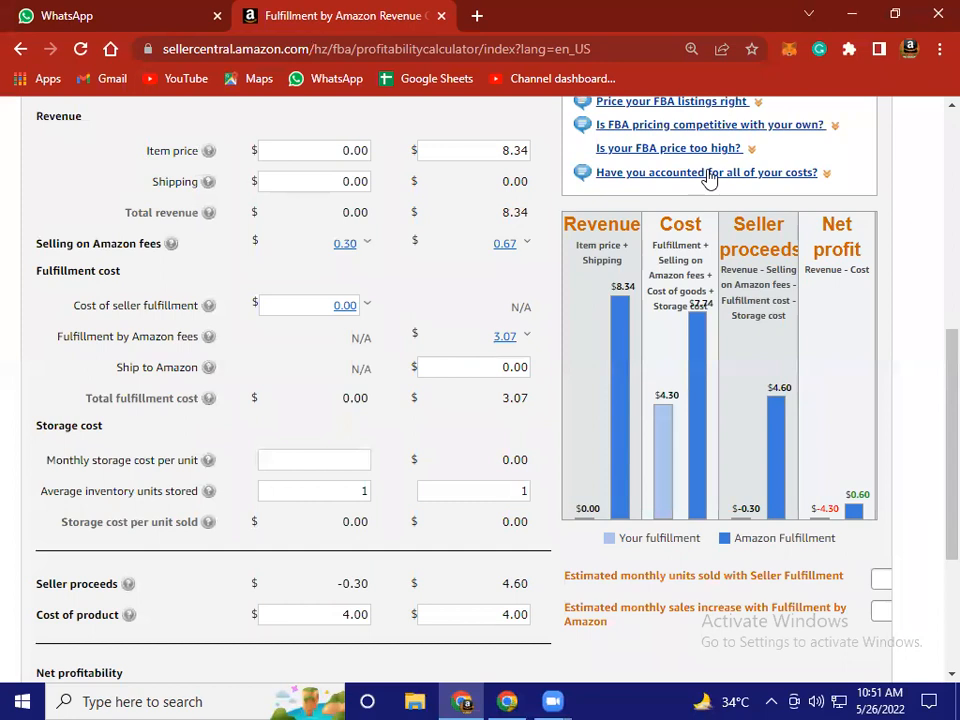
key("ctrl+minus")
key("ctrl+minus")
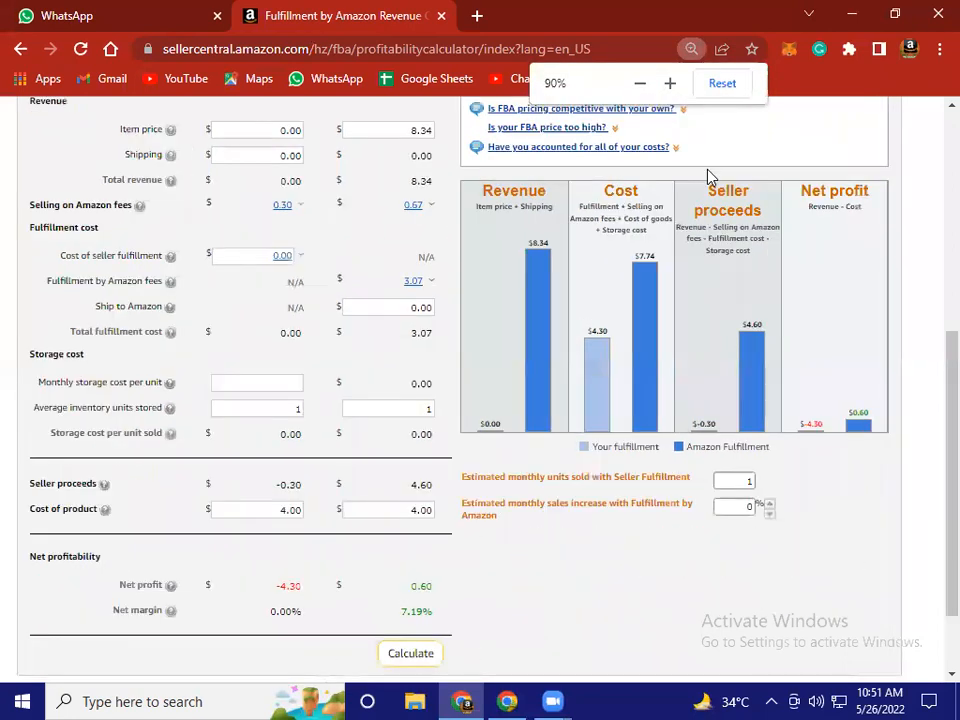
key("ctrl+minus")
key("ctrl+minus")
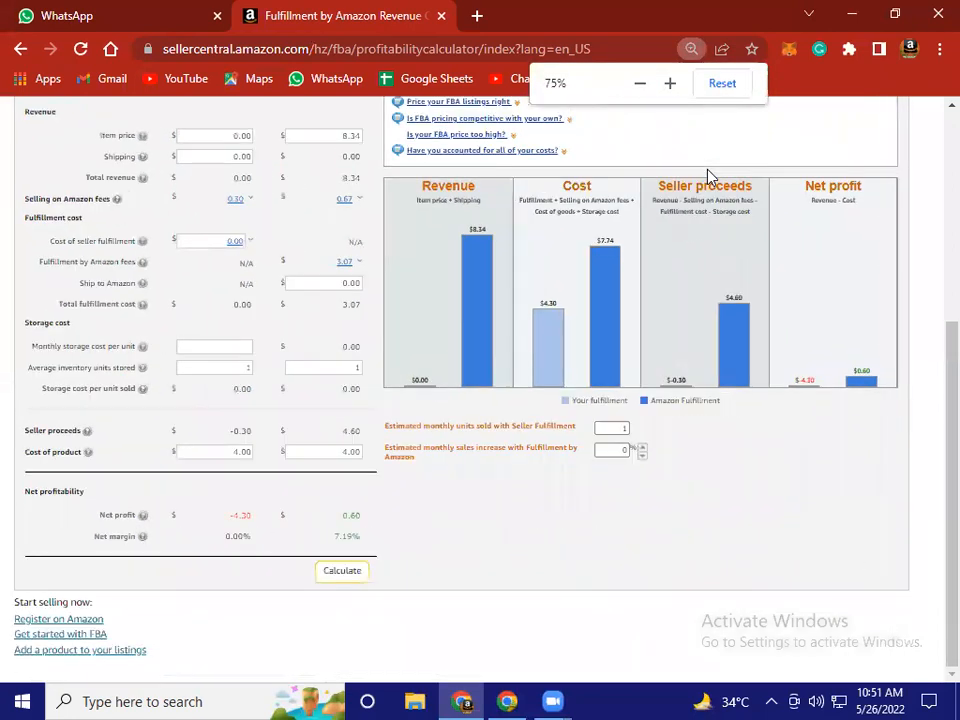
scroll(606, 495, "up", 2)
scroll(607, 503, "down", 2)
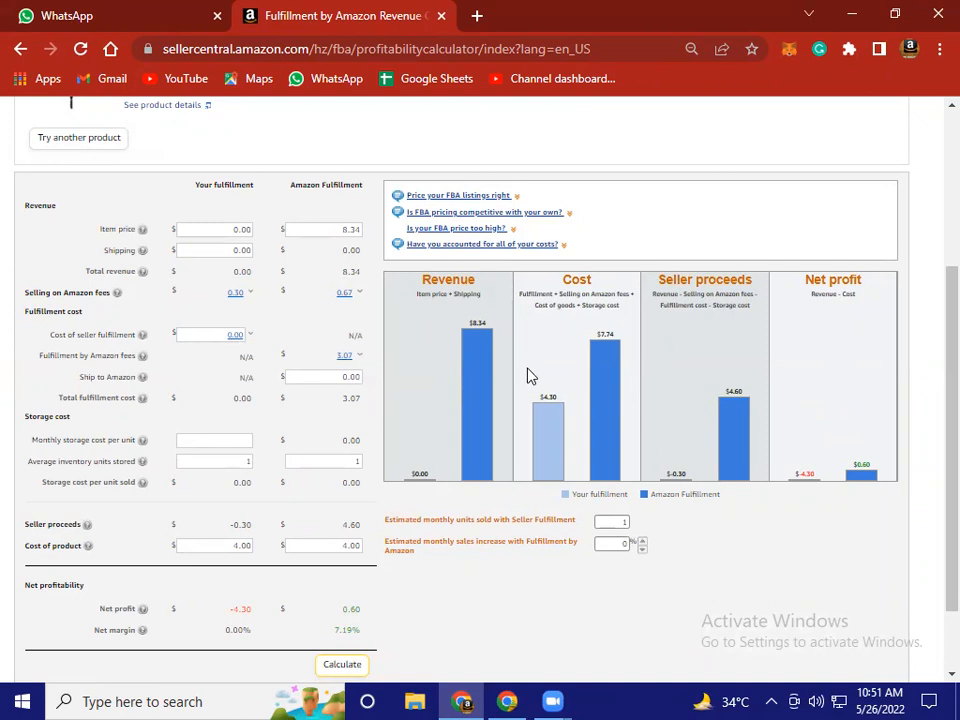
scroll(530, 375, "down", 2)
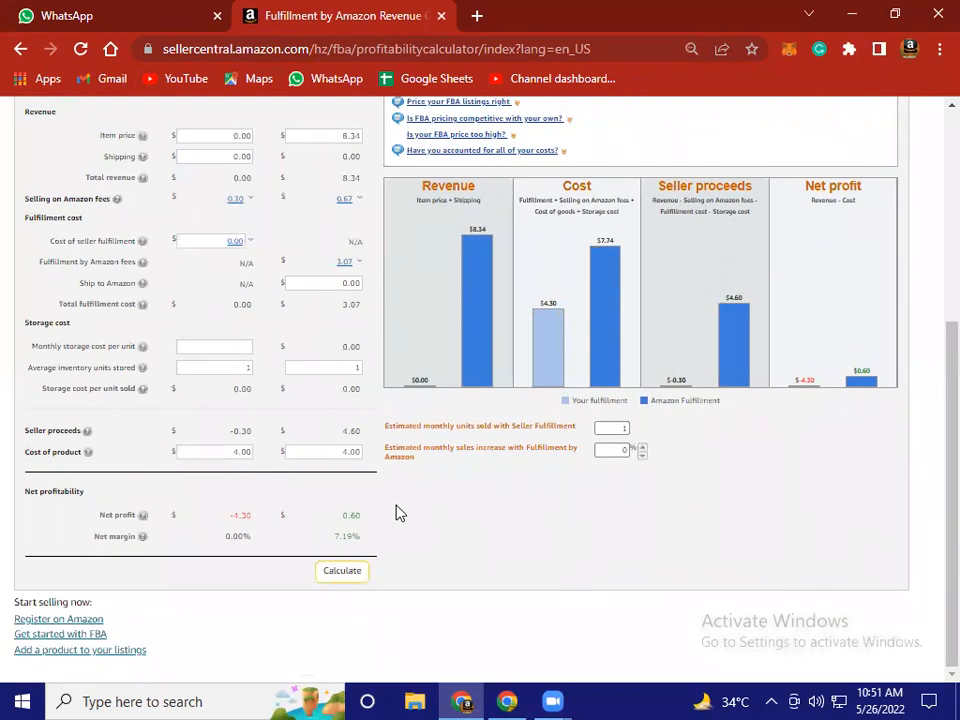
scroll(396, 513, "up", 2)
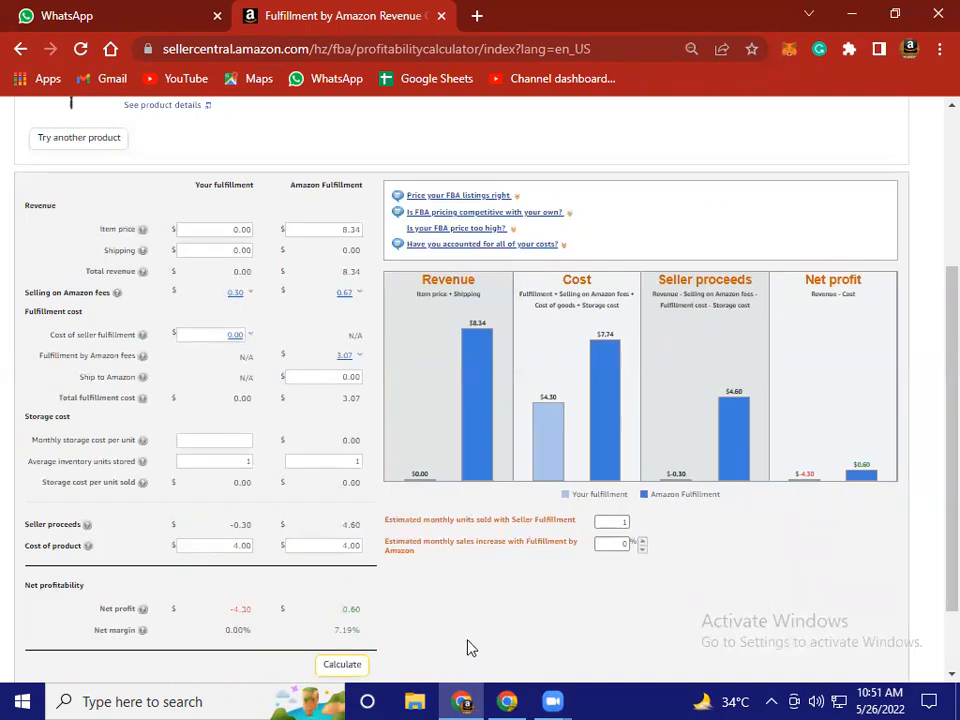
- Return to the expense spreadsheet and set the UPS price to 200
key("alt+Tab")
left_click(686, 258)
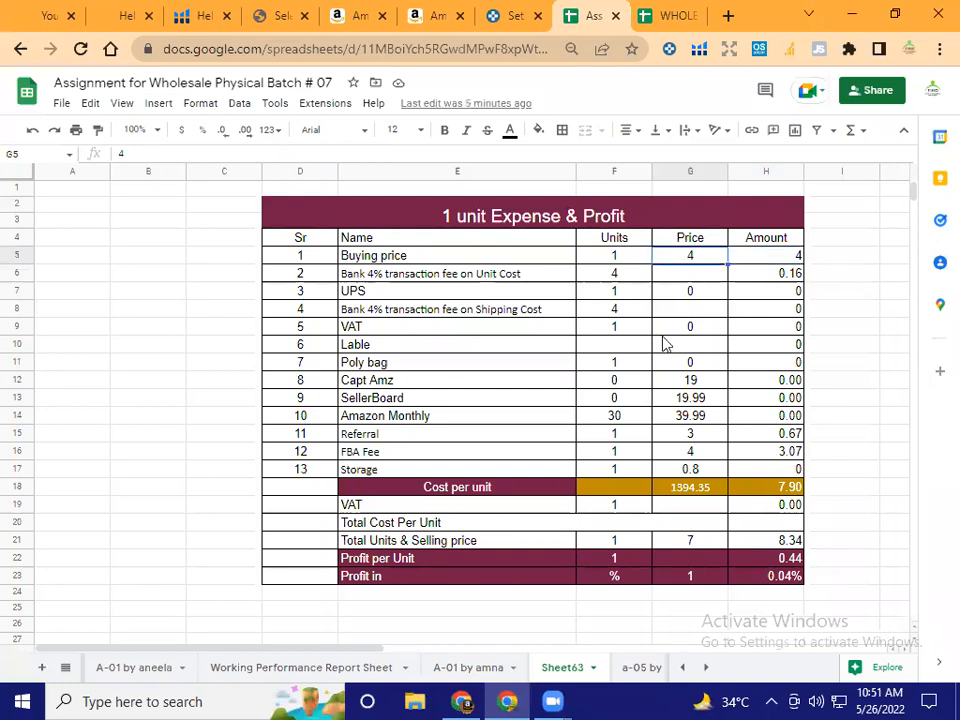
key("Down")
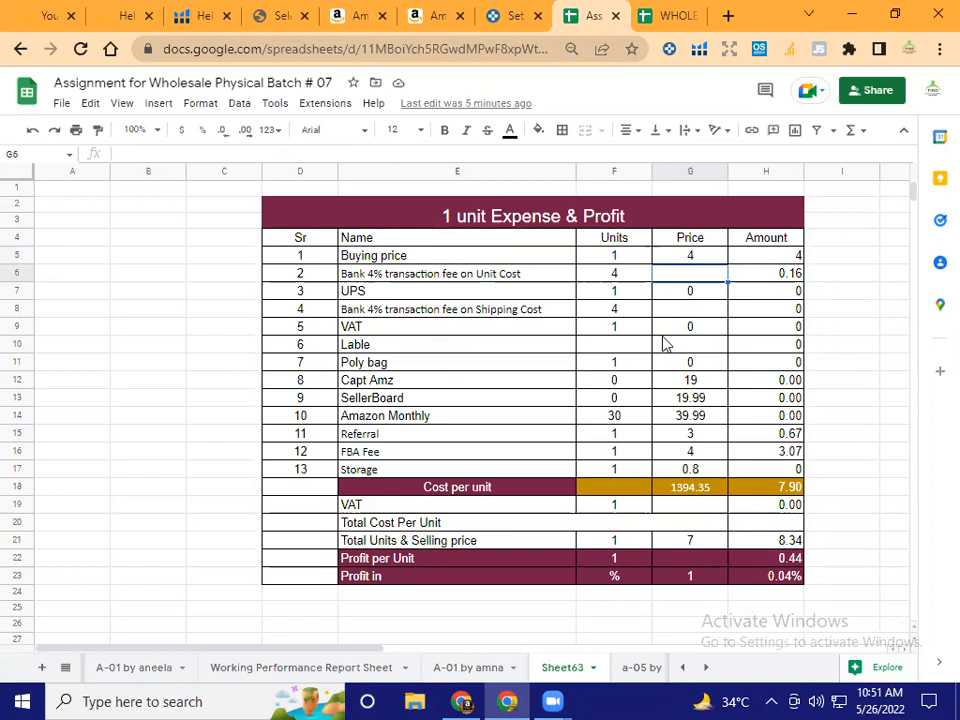
key("Right")
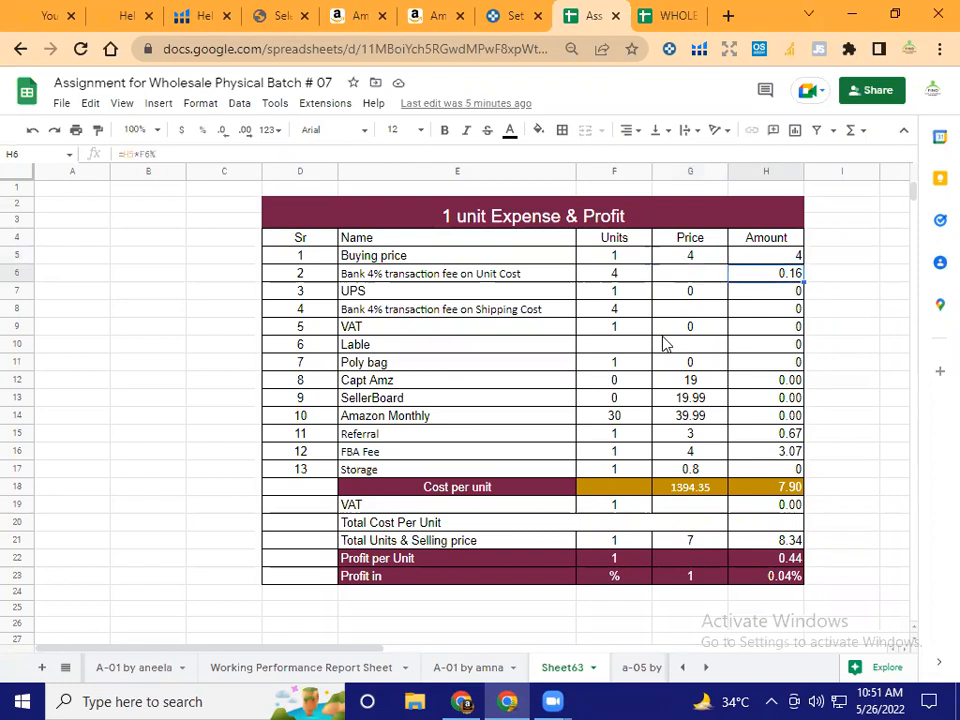
key("Down")
key("Down")
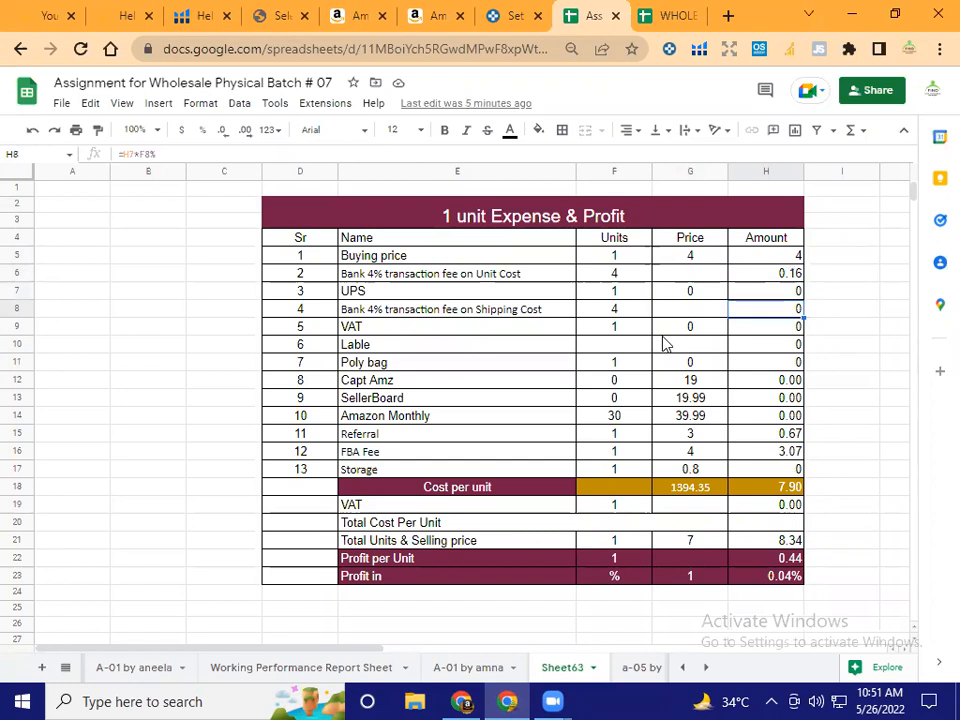
key("Up")
key("Left")
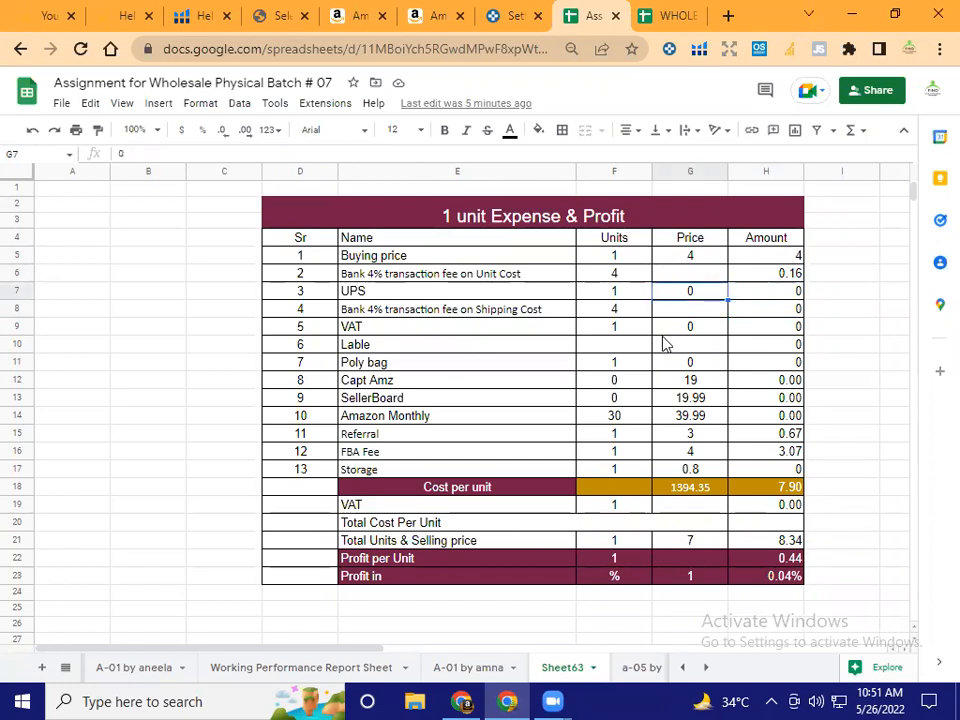
type("200")
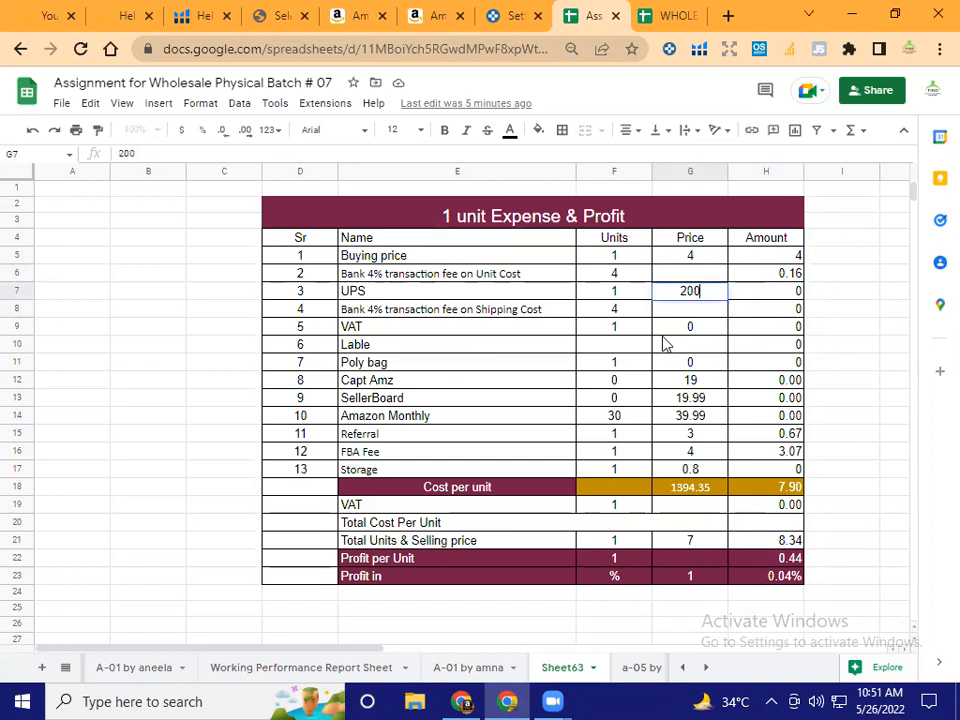
key("Right")
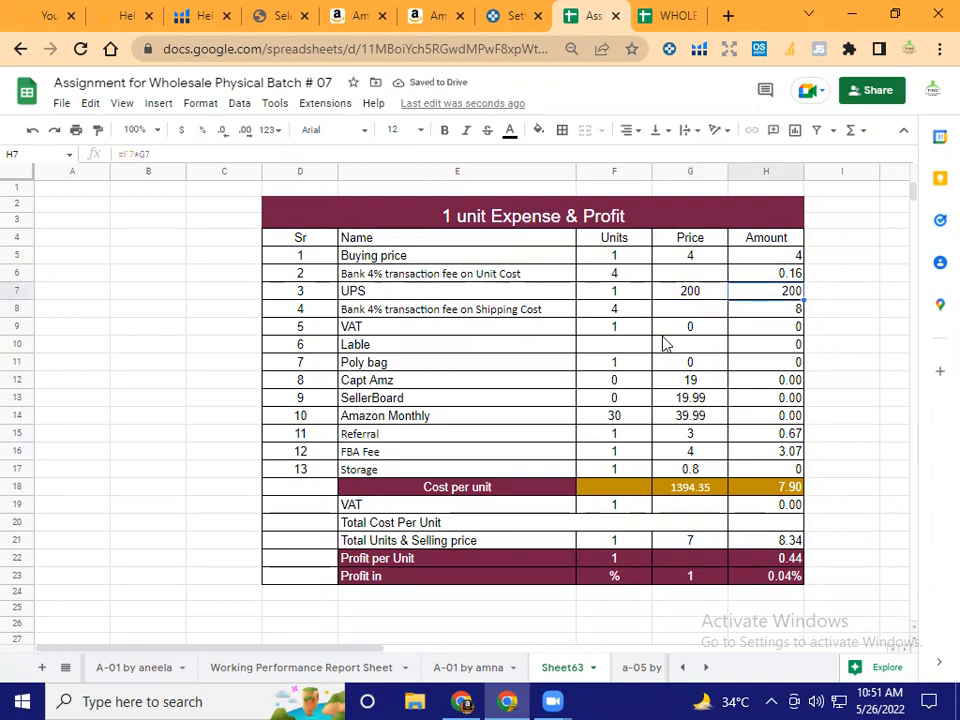
- Replace the UPS amount formula with a fixed amount of 0.50
type("0")
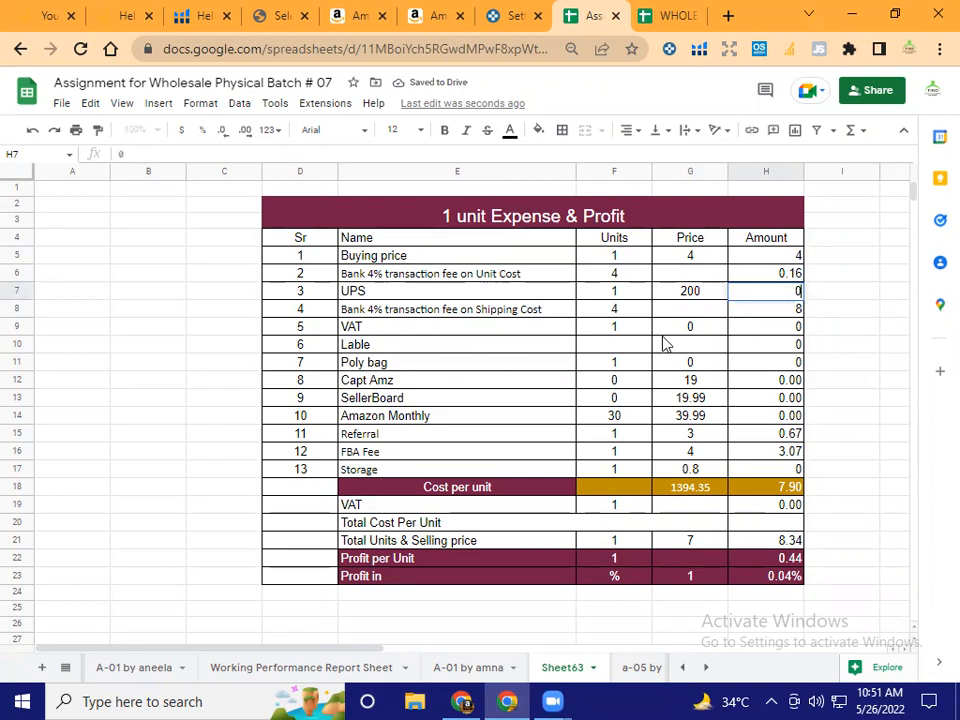
type(".50")
key("Return")
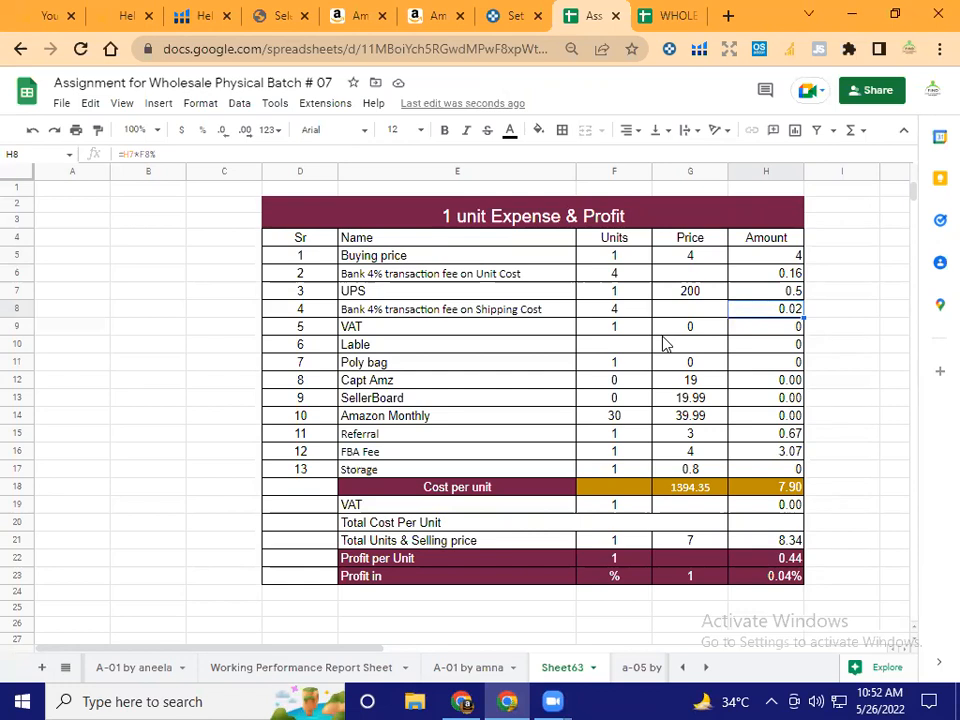
- Set the Lable amount to 0.01 and the Poly bag amount to 0.3
key("Down")
key("Down")
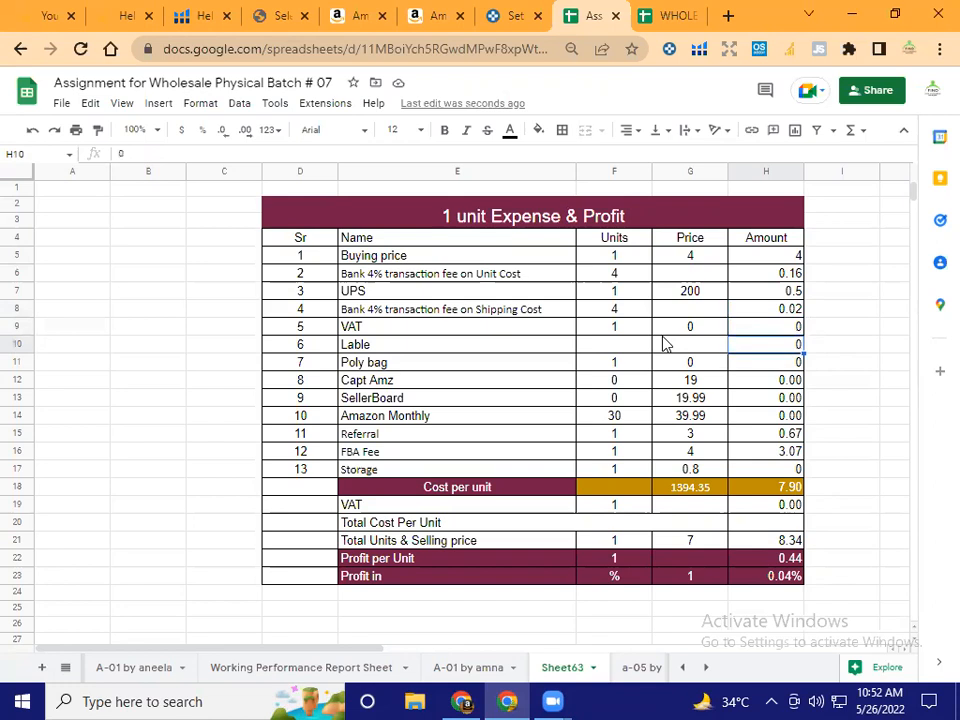
type("0.01")
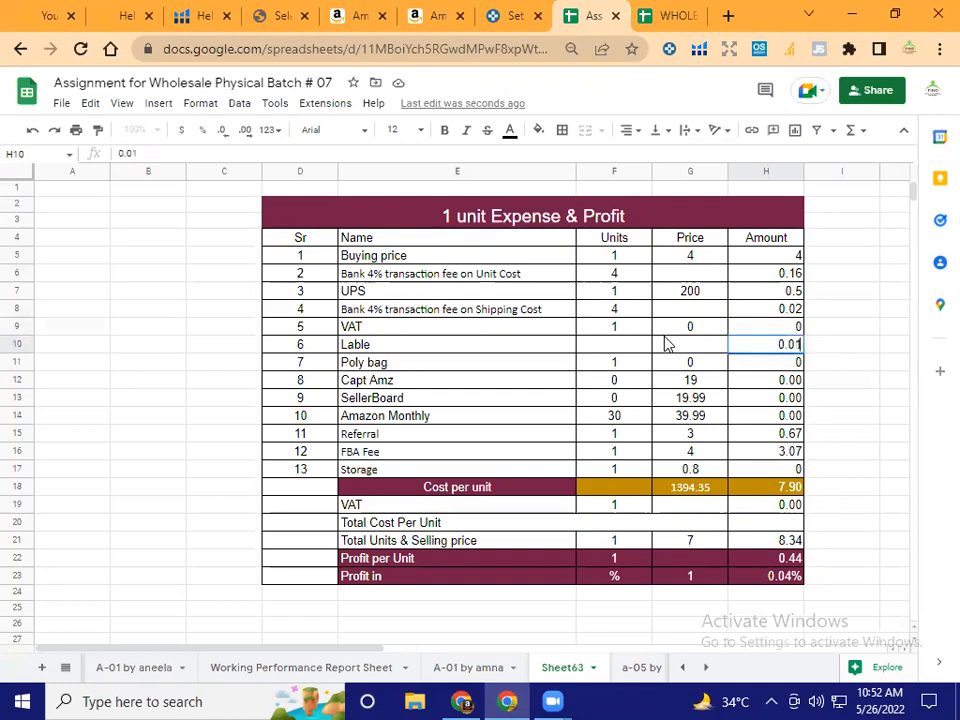
key("Return")
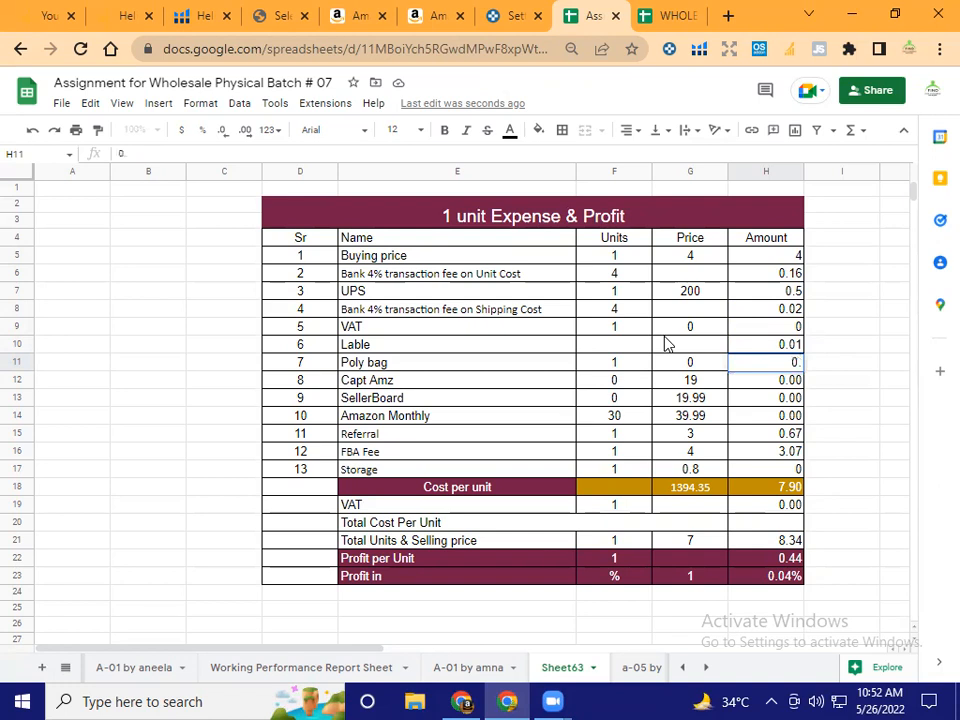
type("0.3")
key("Return")
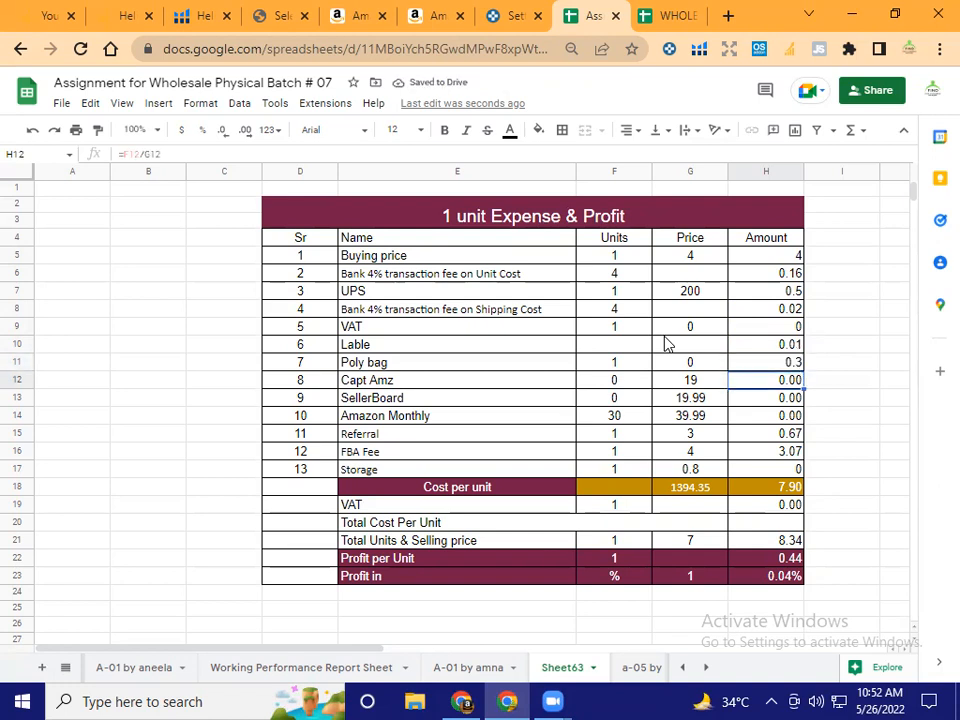
- Review the Referral, FBA Fee and Storage rows and the formula behind the Cost per unit amount
key("Down")
key("Down")
key("Down")
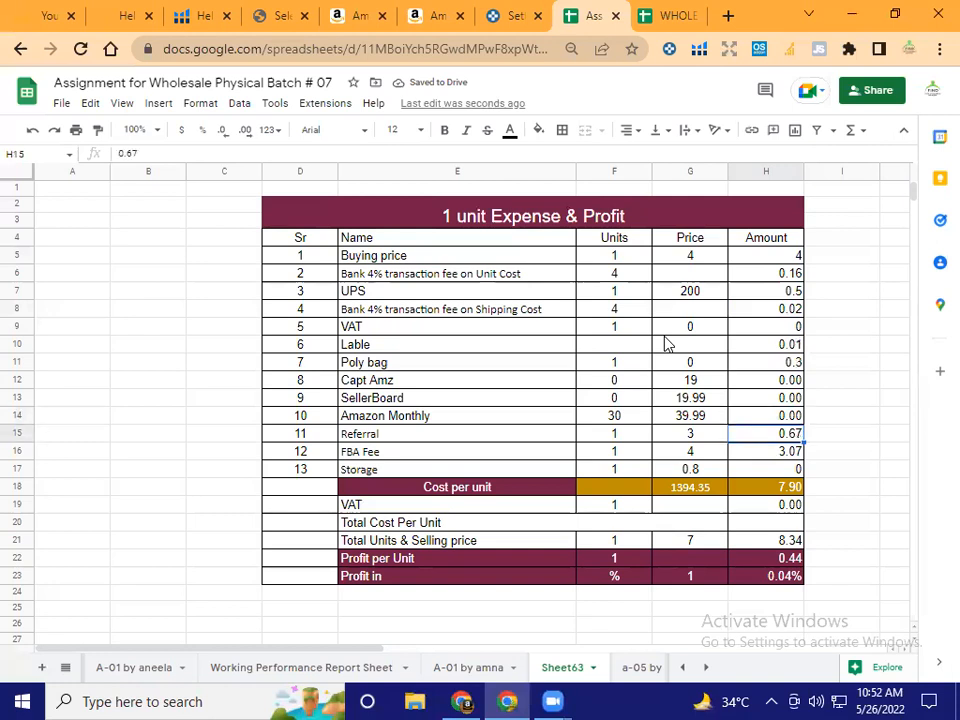
key("Left")
key("Left")
key("Left")
key("Left")
key("Right")
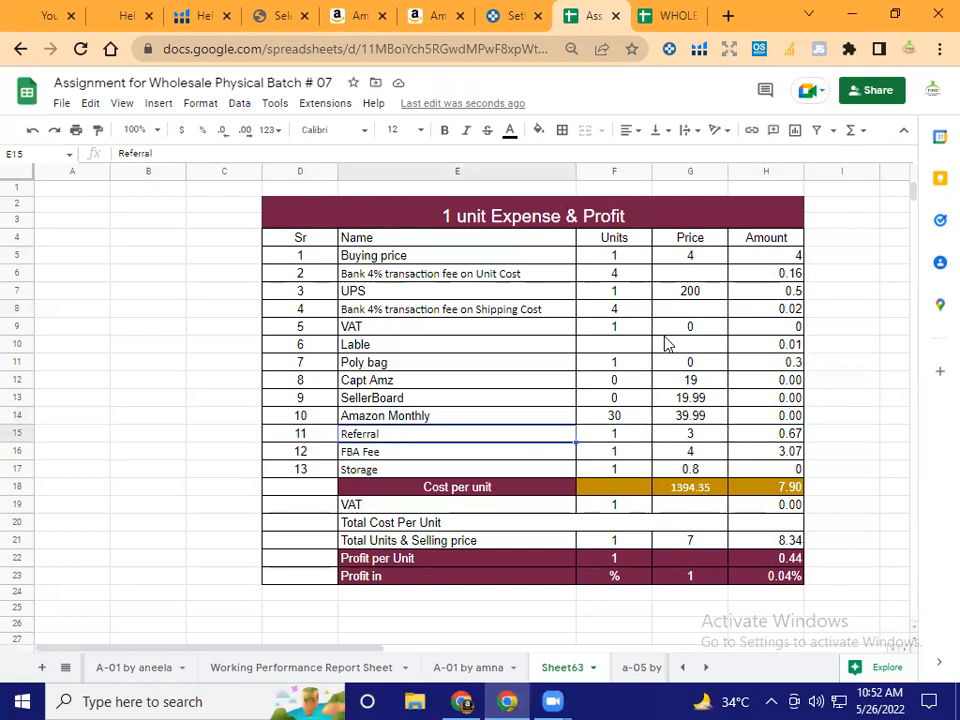
key("Down")
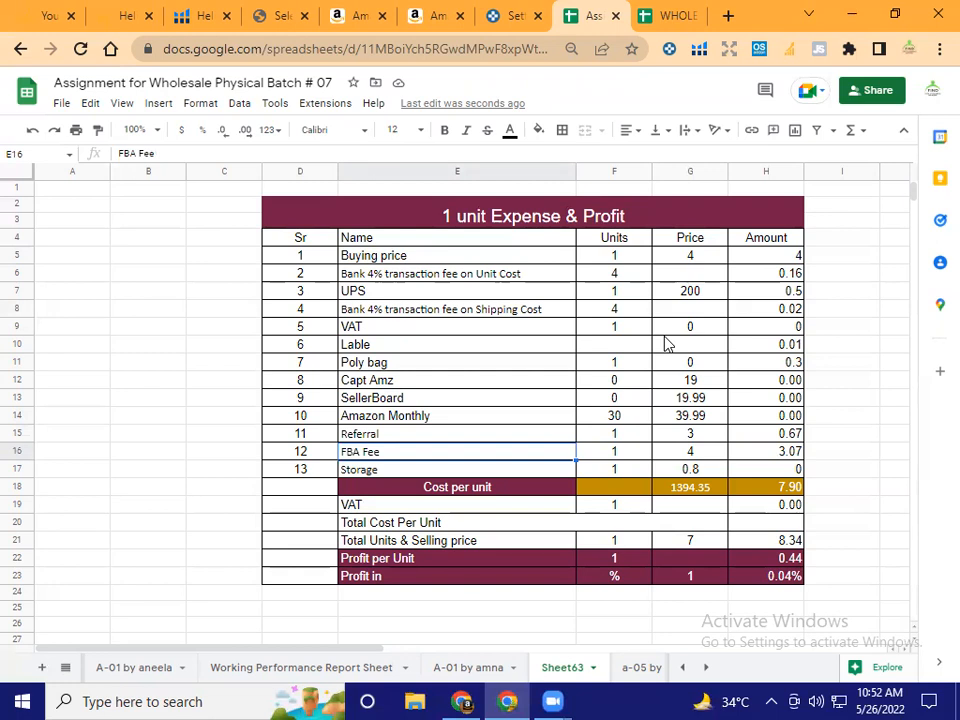
key("Down")
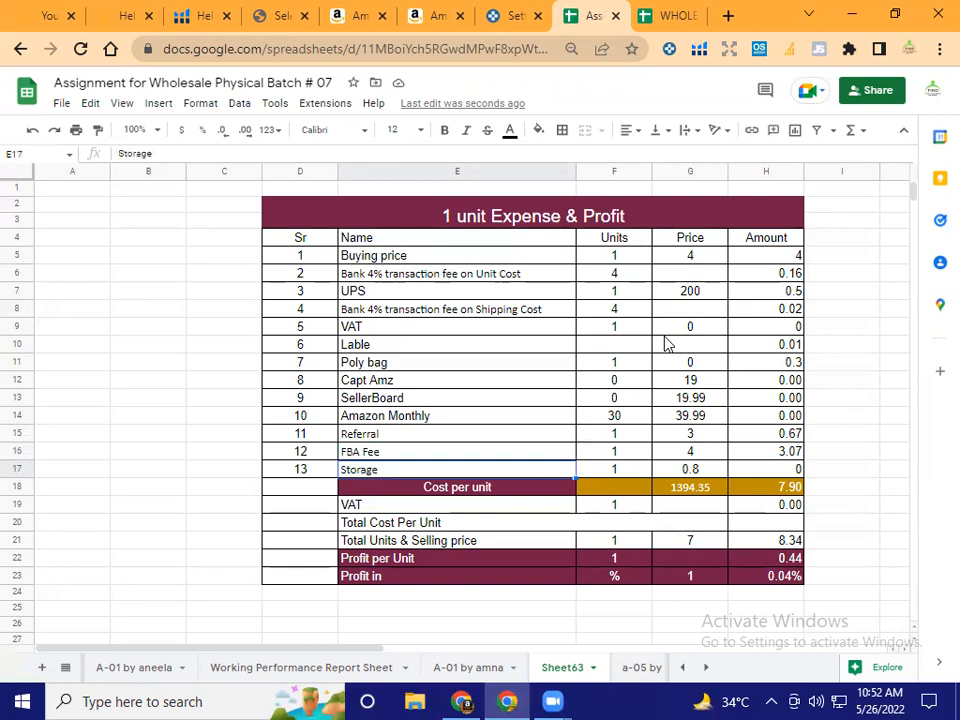
key("Right")
key("Right")
key("Right")
key("Down")
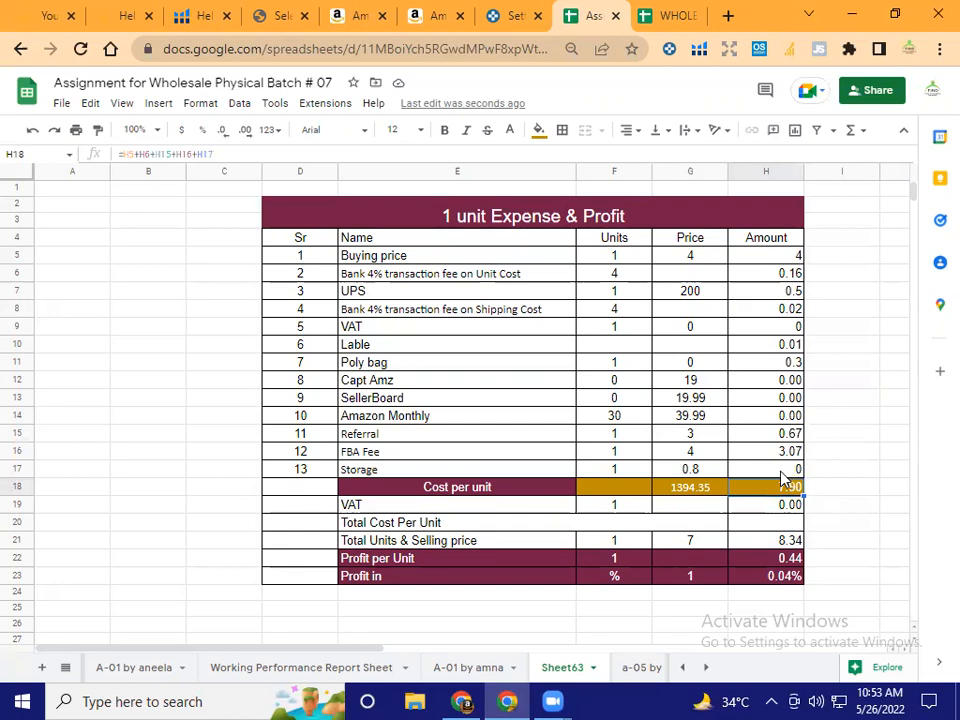
- Examine the UPS price and amount alongside the buying price, bank fee, VAT and Poly bag entries
left_click(456, 296)
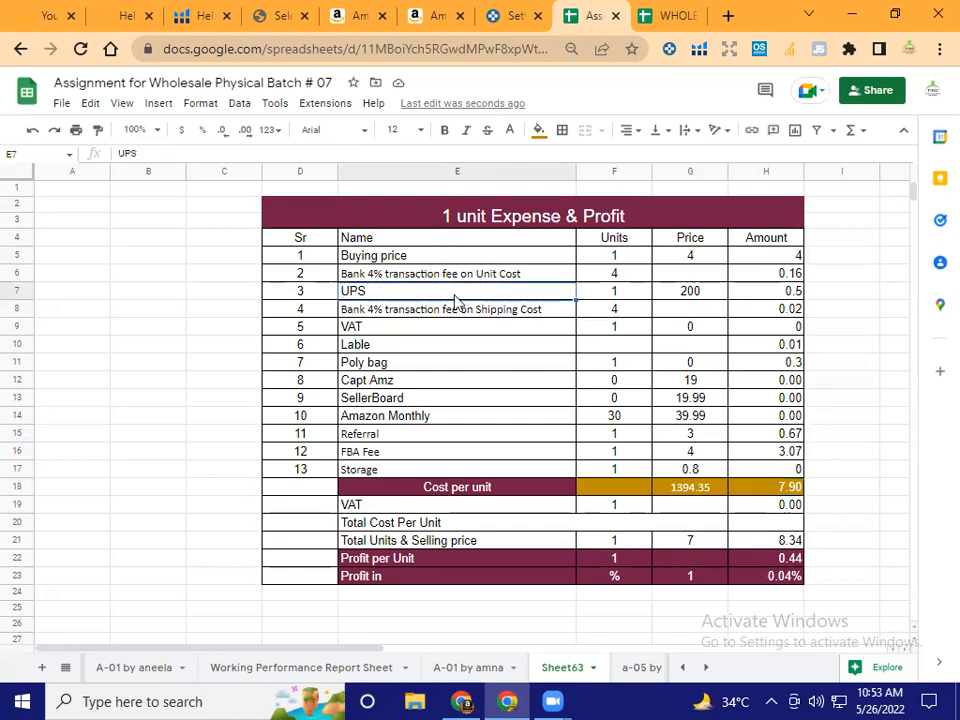
left_click(689, 297)
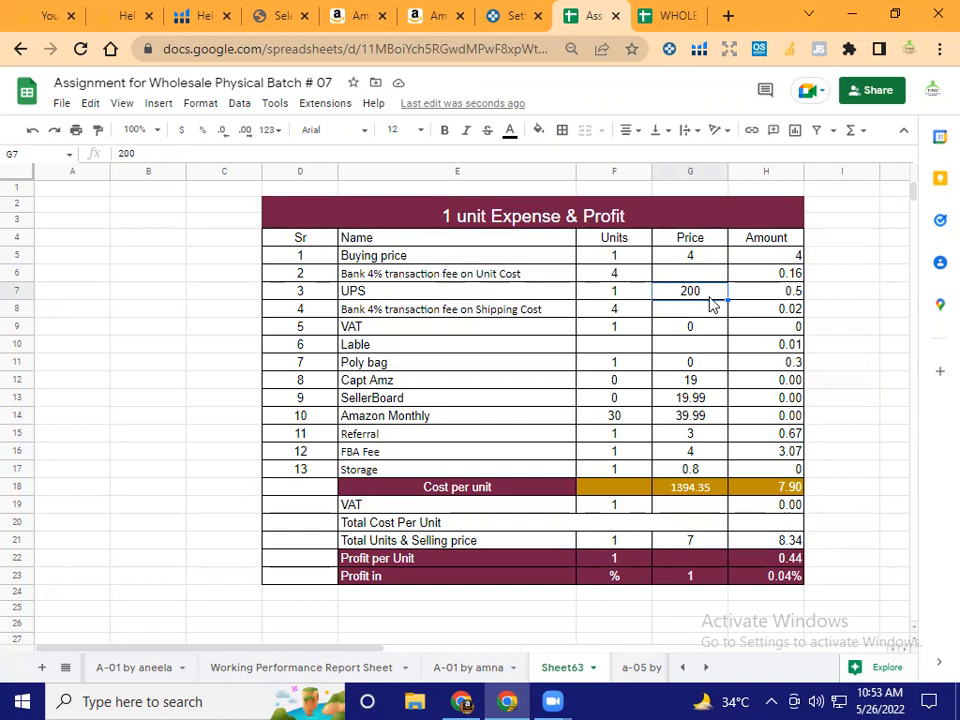
left_click(702, 259)
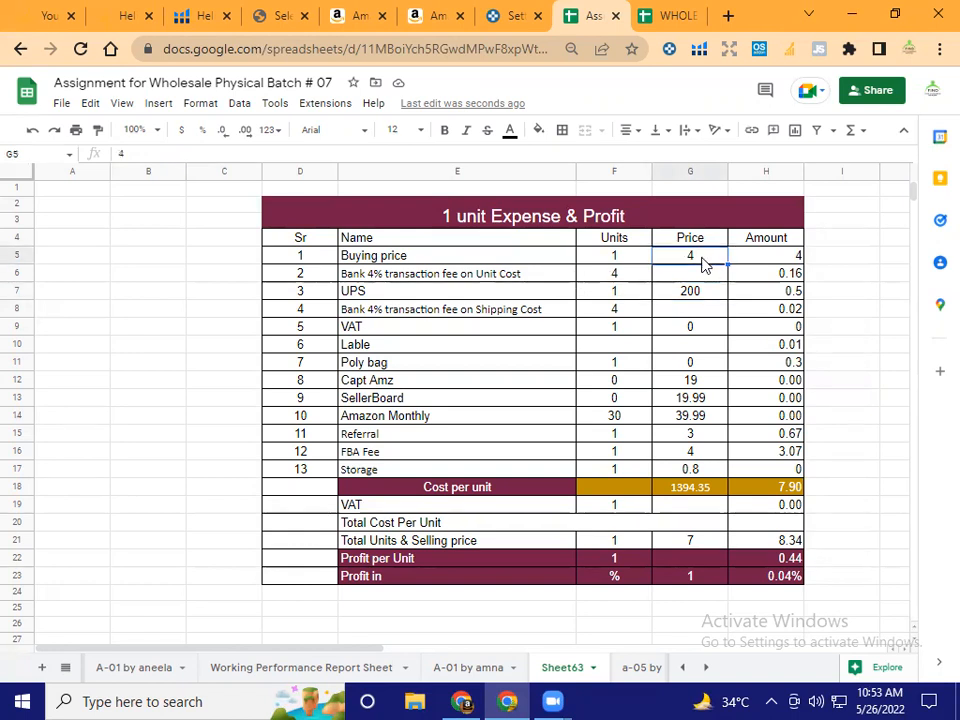
left_click(699, 297)
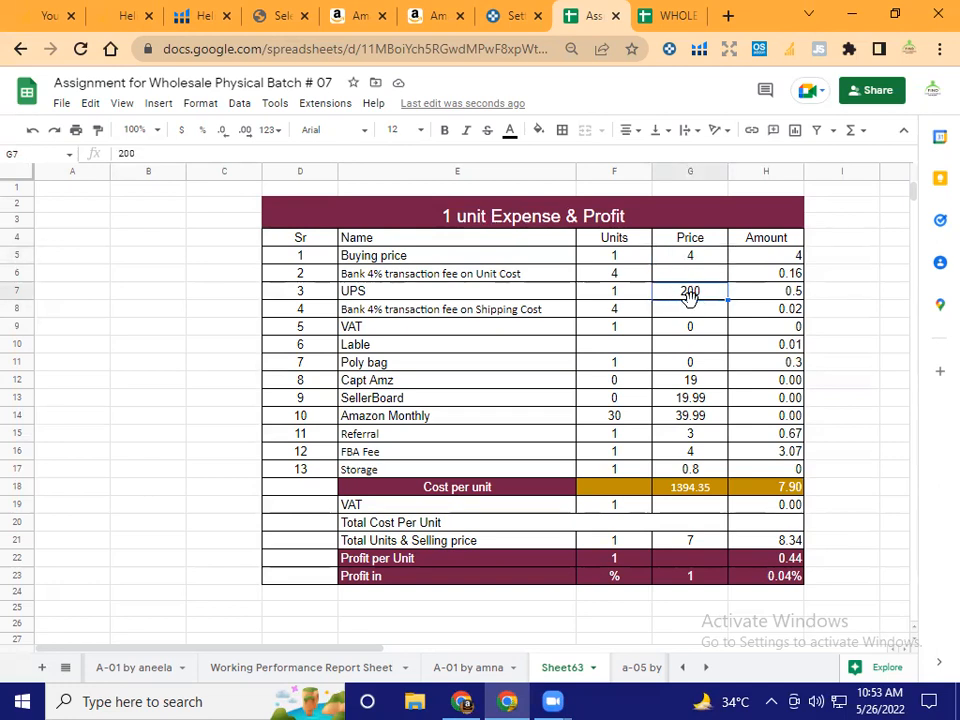
left_click(530, 278)
left_click(672, 297)
left_click(440, 297)
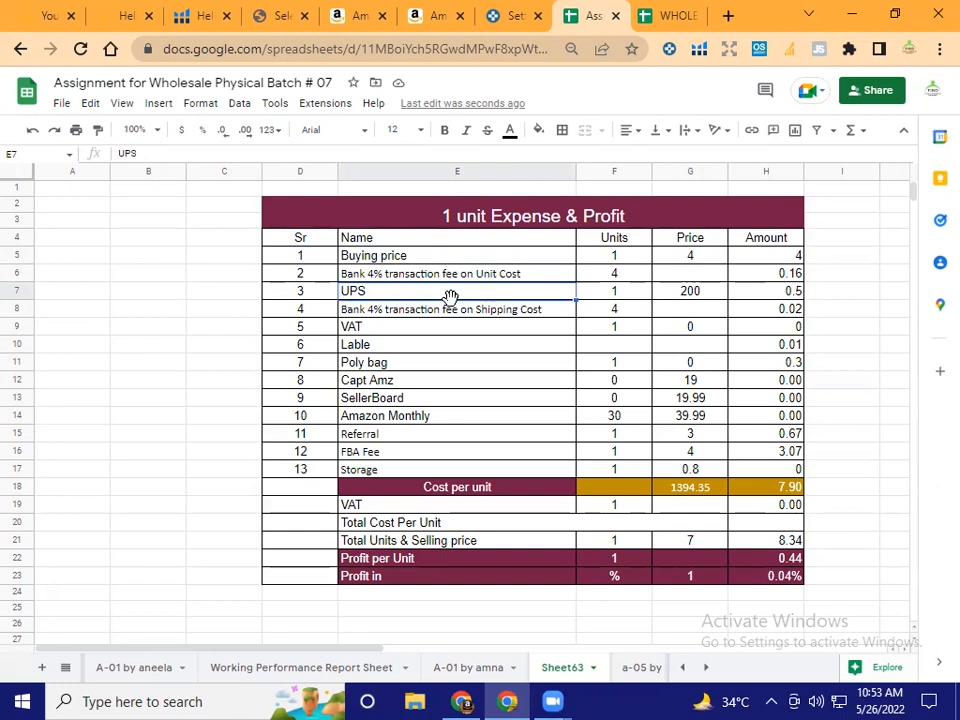
left_click(615, 330)
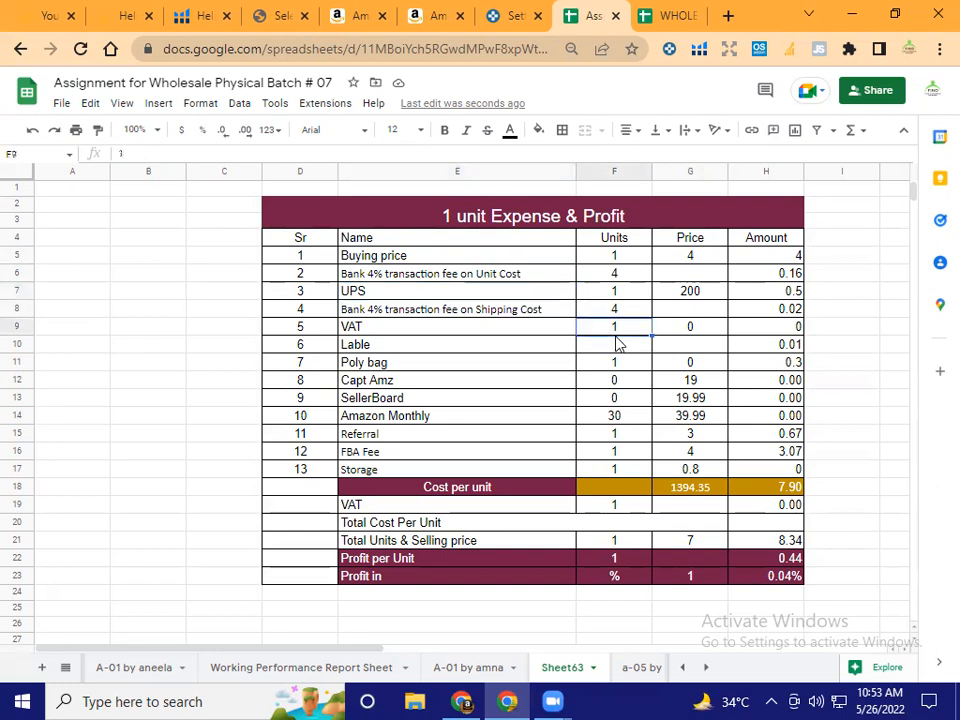
left_click(437, 368)
left_click(690, 365)
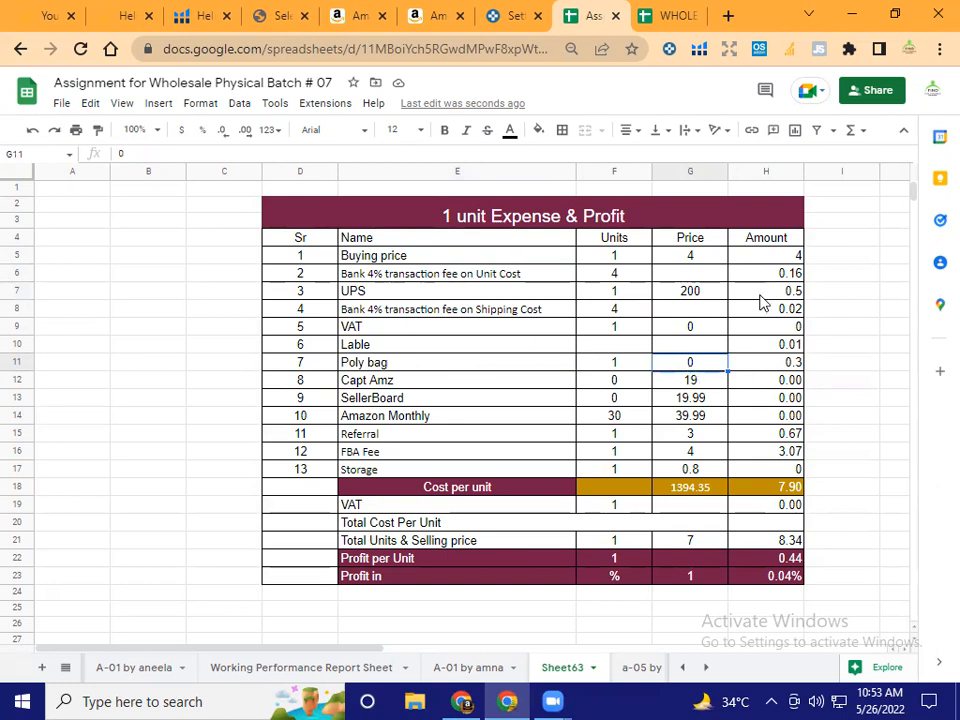
left_click(706, 294)
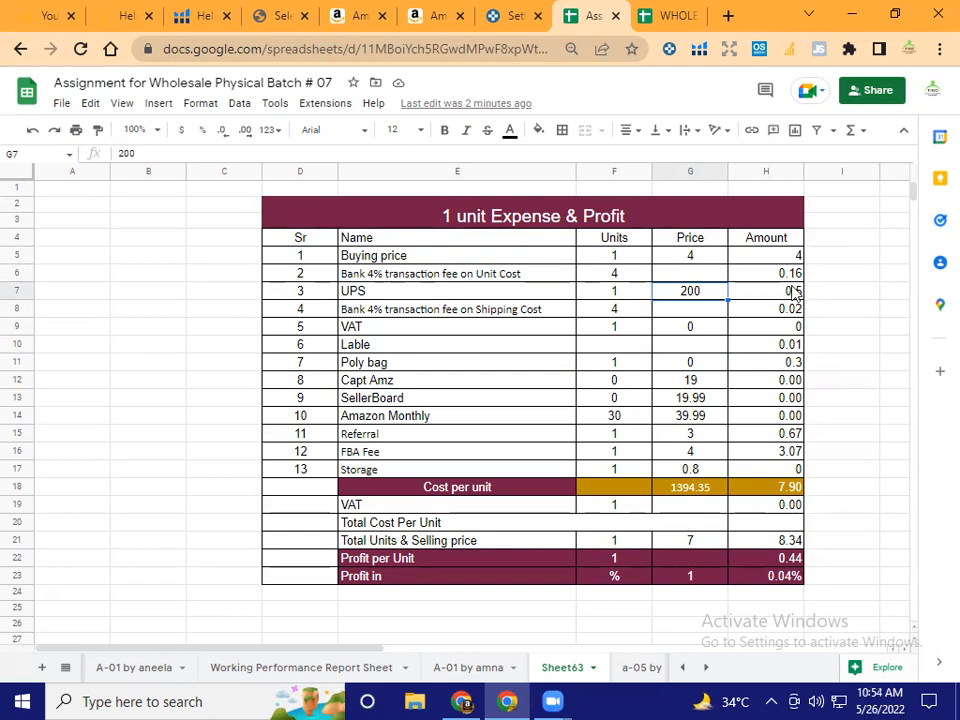
left_click(746, 294)
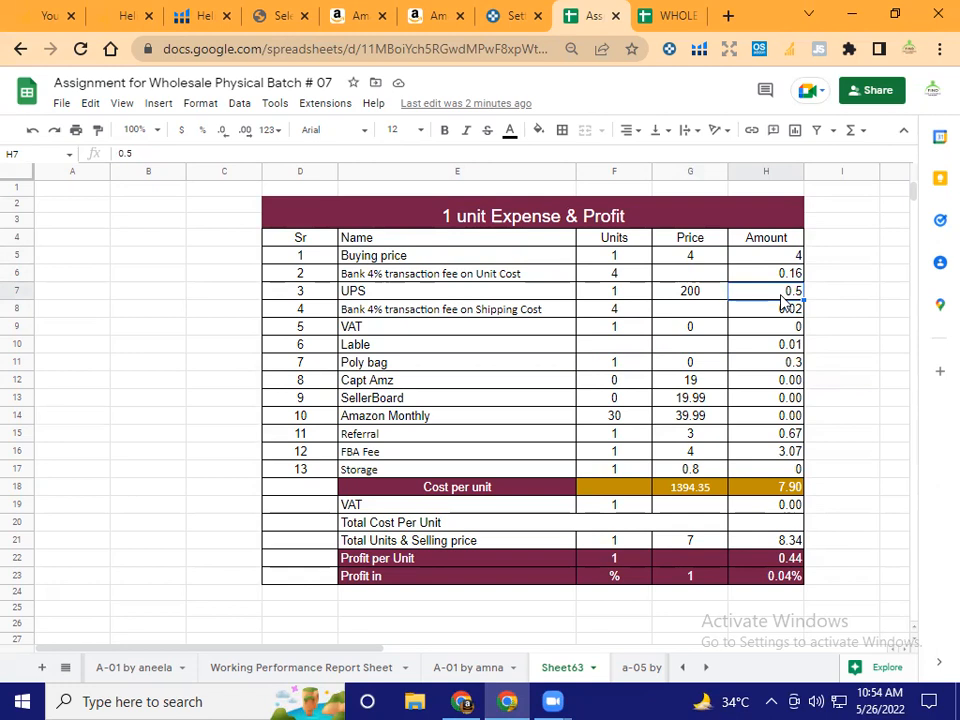
- Replace the Cost per unit amount with the formula =H5+H6+H7+H8+H10+H11+H15+H16
left_click(773, 491)
type("=")
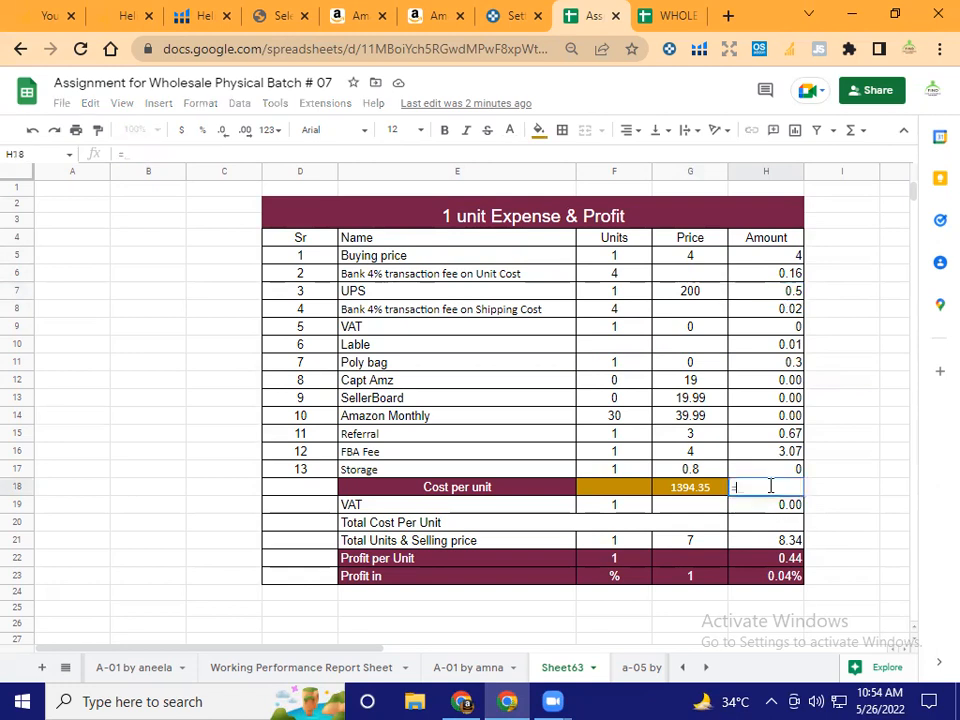
left_click(766, 258)
type("+")
left_click(766, 276)
type("+")
left_click(765, 292)
type("+")
left_click(762, 308)
type("+")
left_click(765, 346)
type("+")
left_click(764, 366)
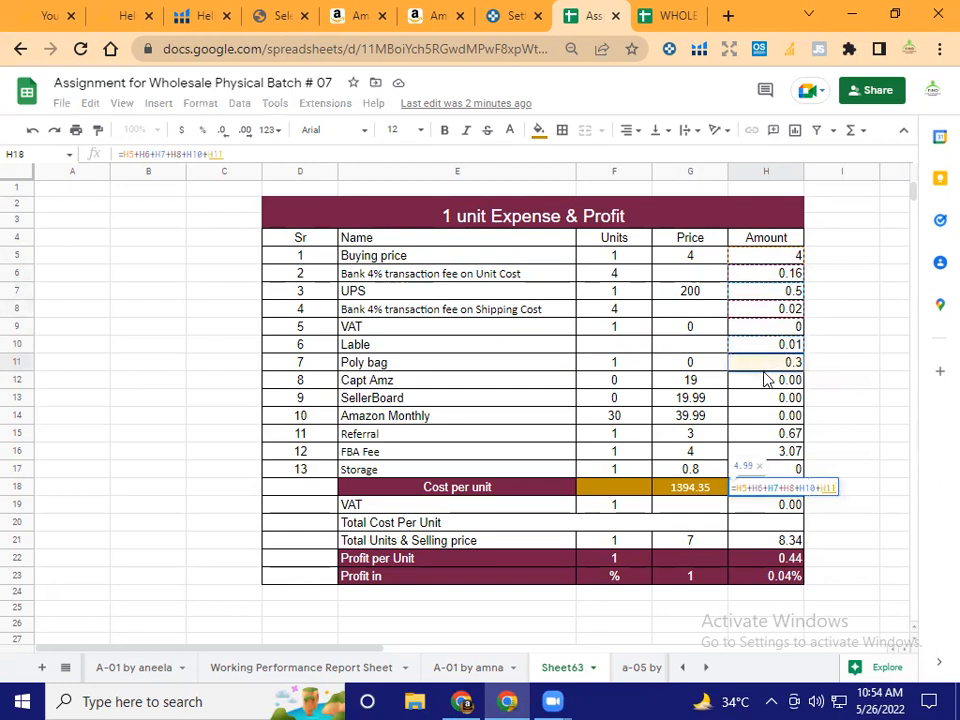
type("+")
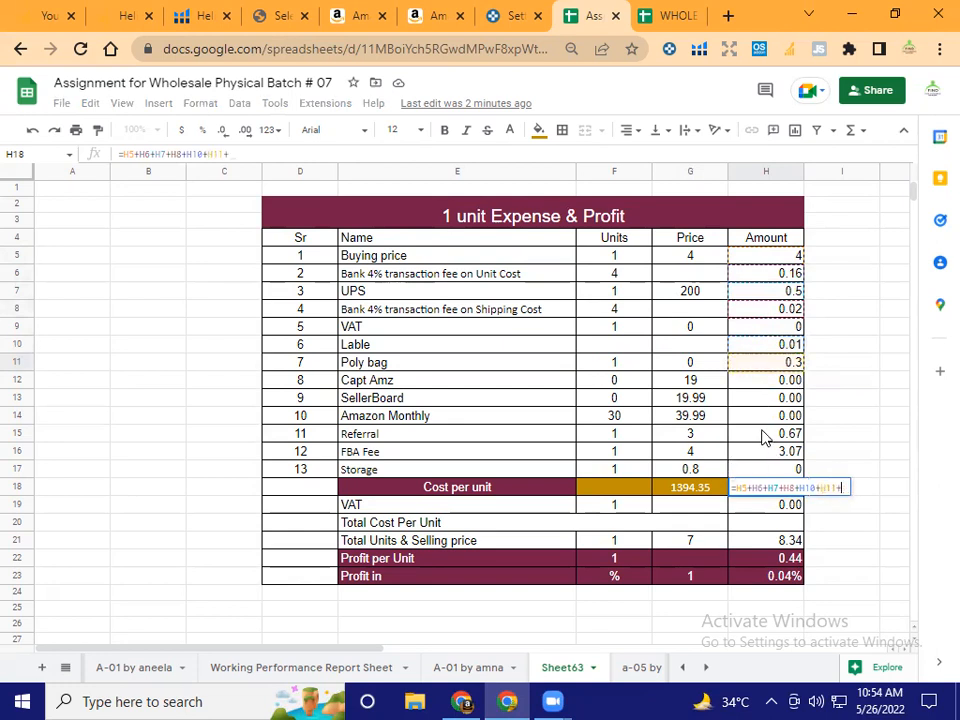
left_click(762, 436)
type("+")
left_click(765, 452)
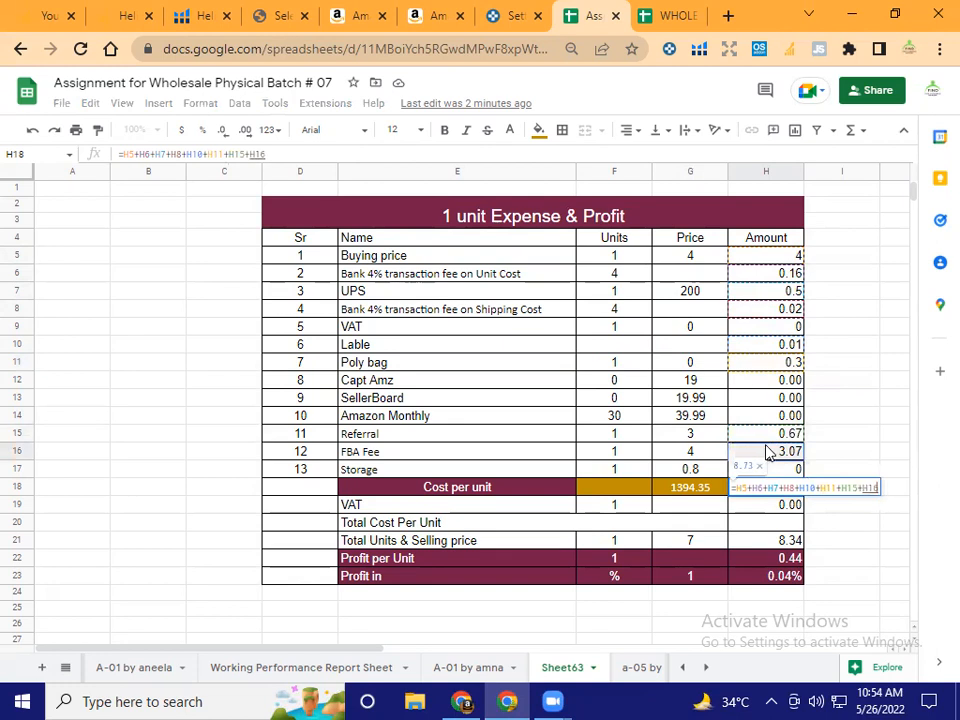
key("Return")
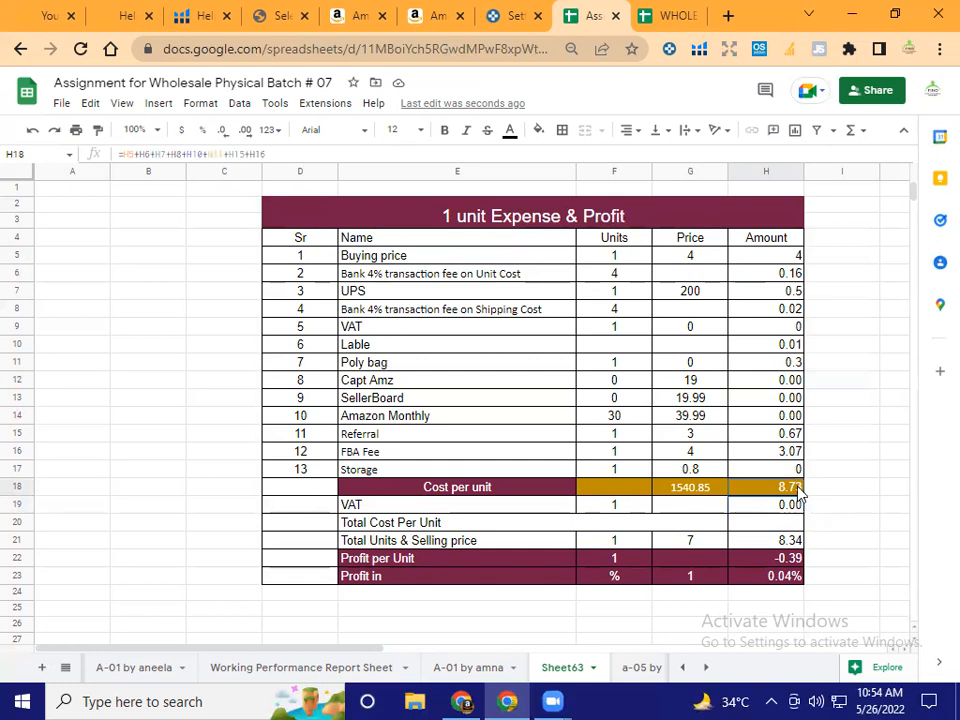
- Check the selling price and Profit per Unit formula, and try a Buying price amount of 2
left_click(779, 545)
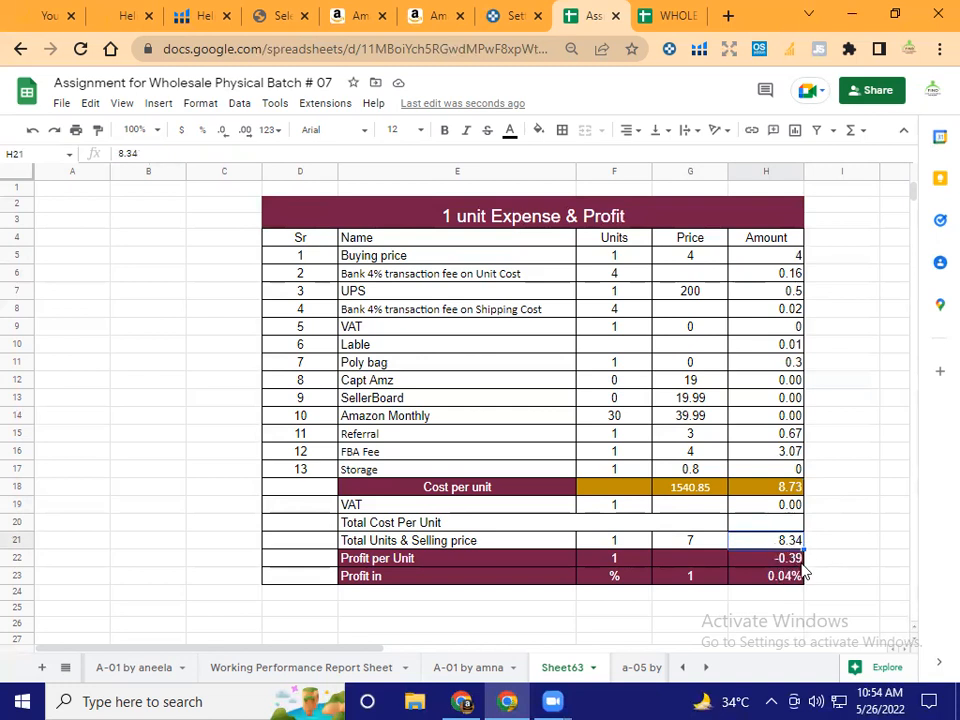
left_click(801, 558)
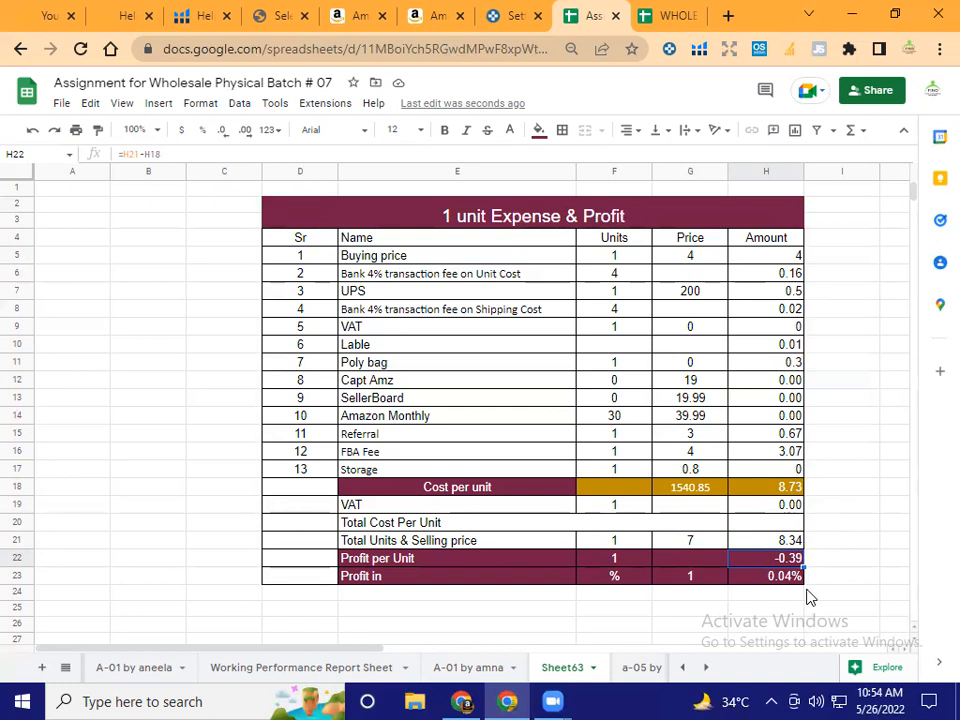
left_click(789, 259)
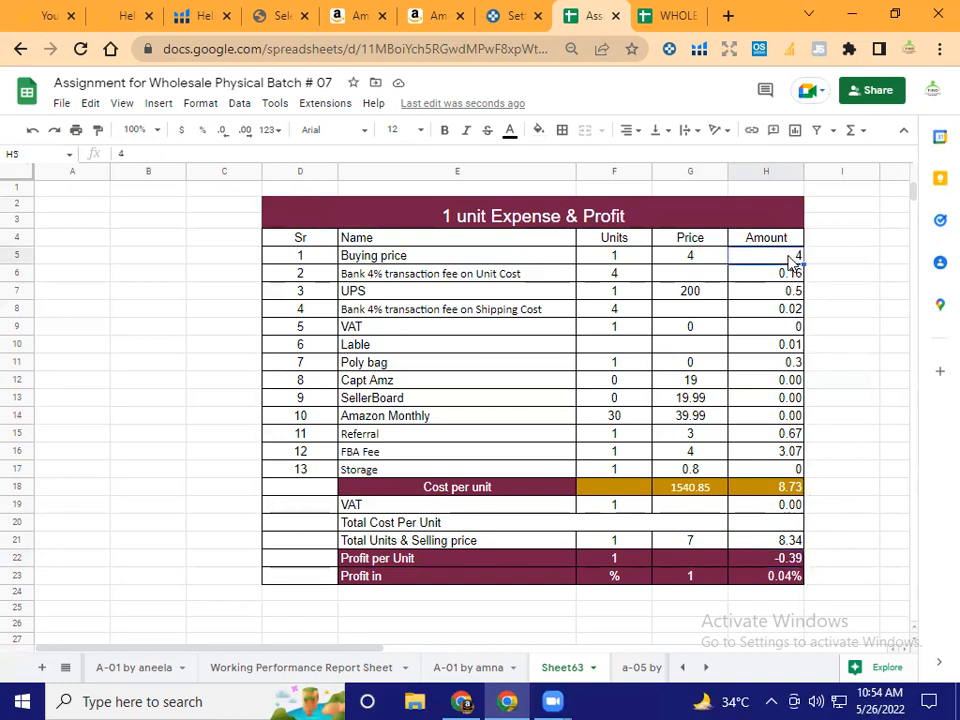
type("2")
key("Return")
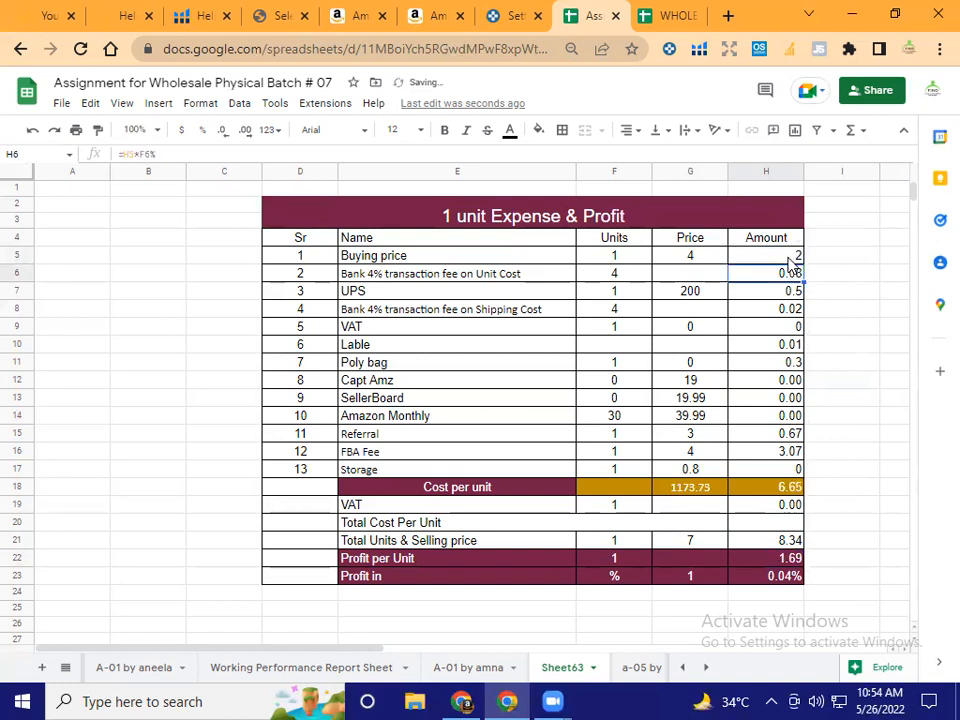
left_click(775, 562)
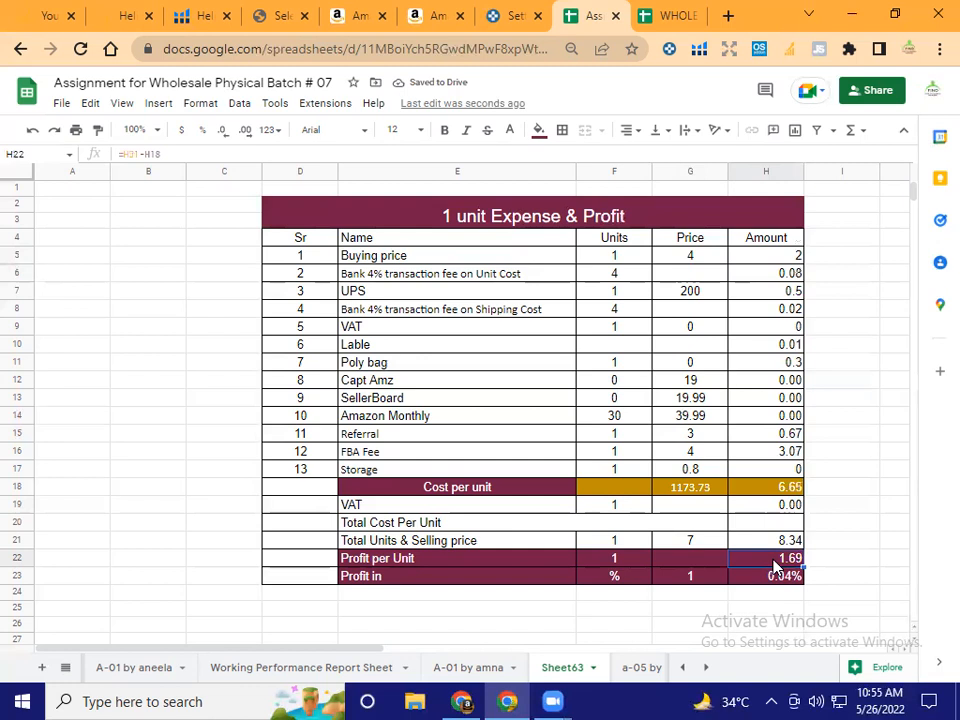
- Set the Buying price amount to 3.50
left_click(776, 260)
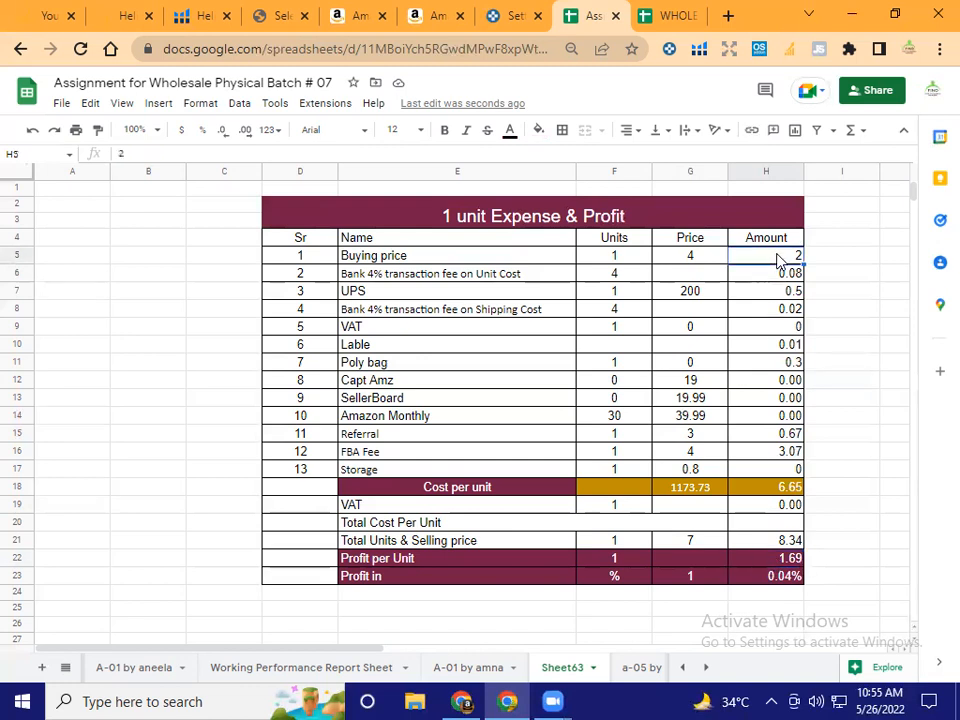
type("3.50")
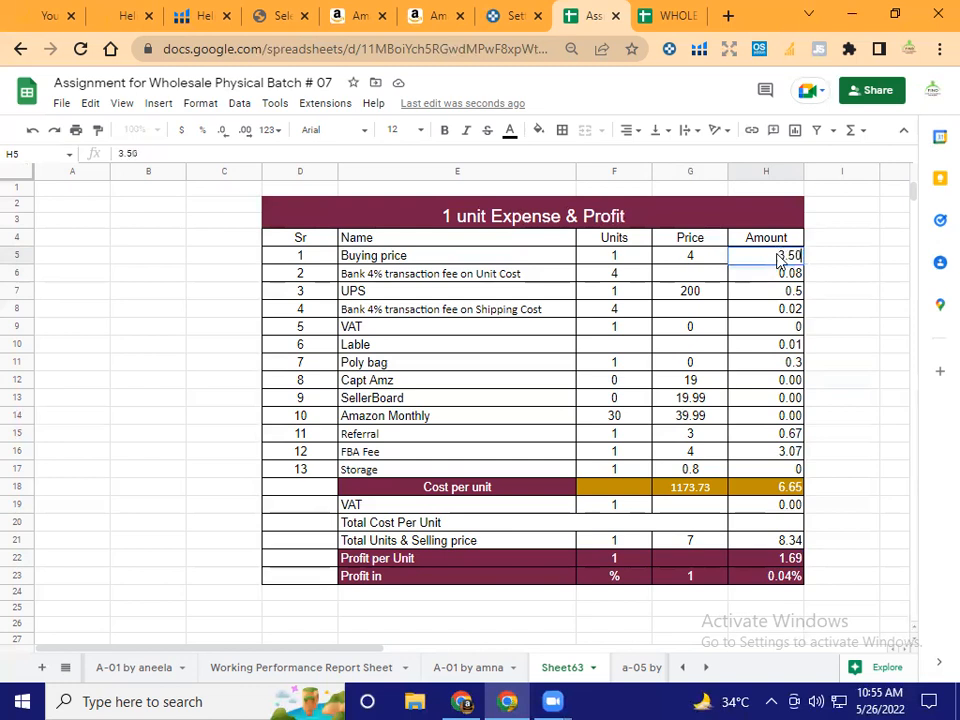
key("Return")
- Go through the Amount column between the bank fee rows and the Total Units & Selling price row
key("Down")
key("Down")
key("Down")
key("Down")
key("Down")
key("Down")
key("Down")
key("Down")
key("Down")
key("Down")
key("Down")
key("Down")
key("Down")
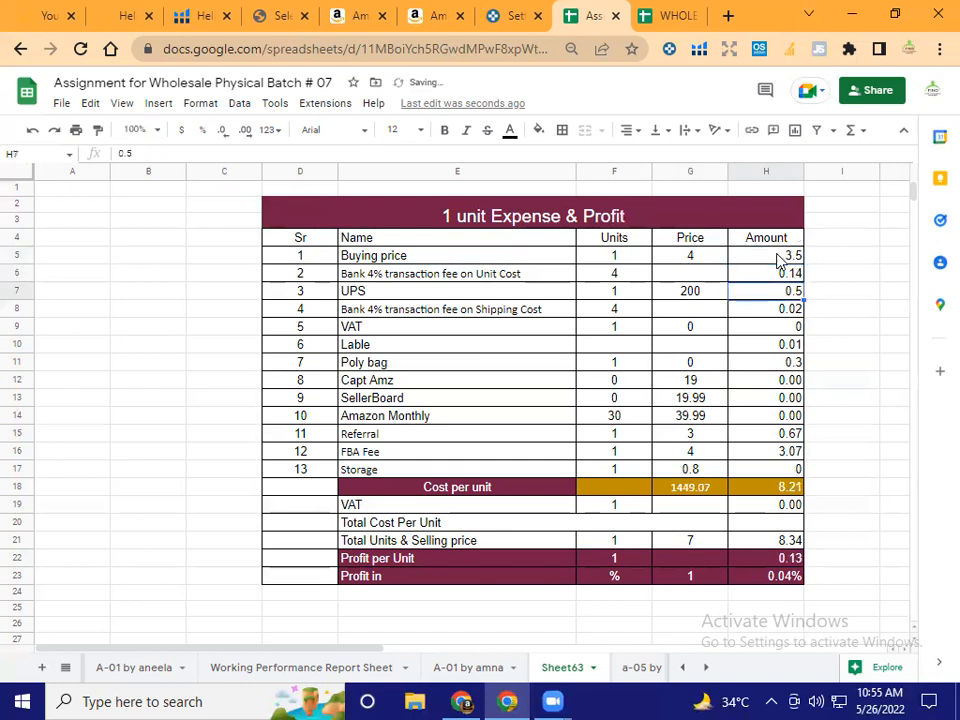
key("Down")
key("Down")
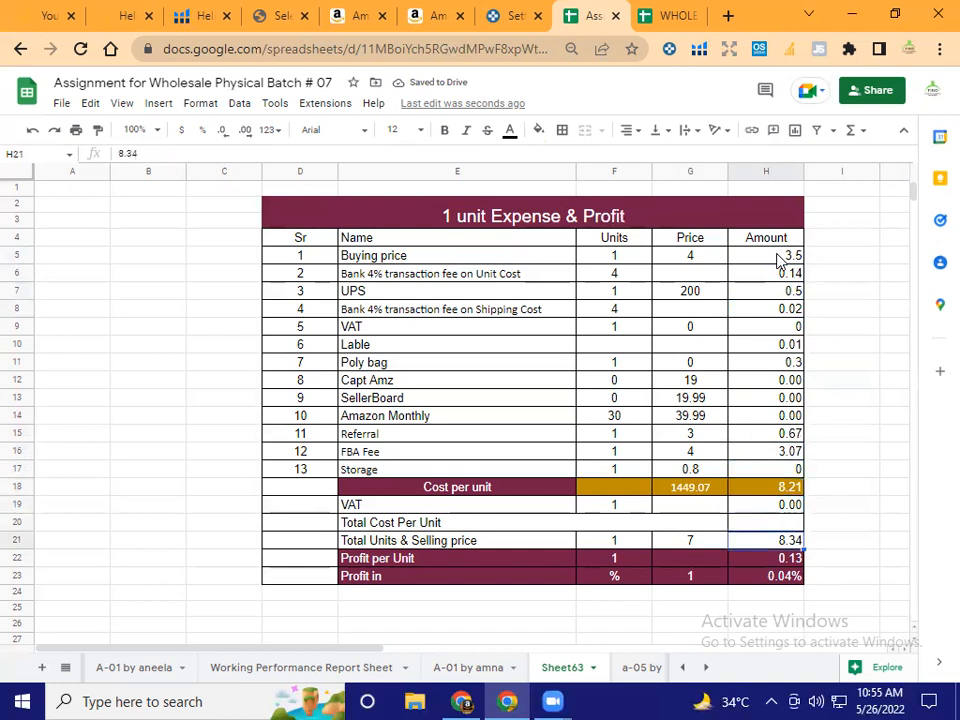
key("Up")
key("Up")
key("Up")
key("Up")
key("Up")
key("Up")
key("Up")
key("Up")
key("Up")
key("Up")
key("Up")
key("Up")
key("Up")
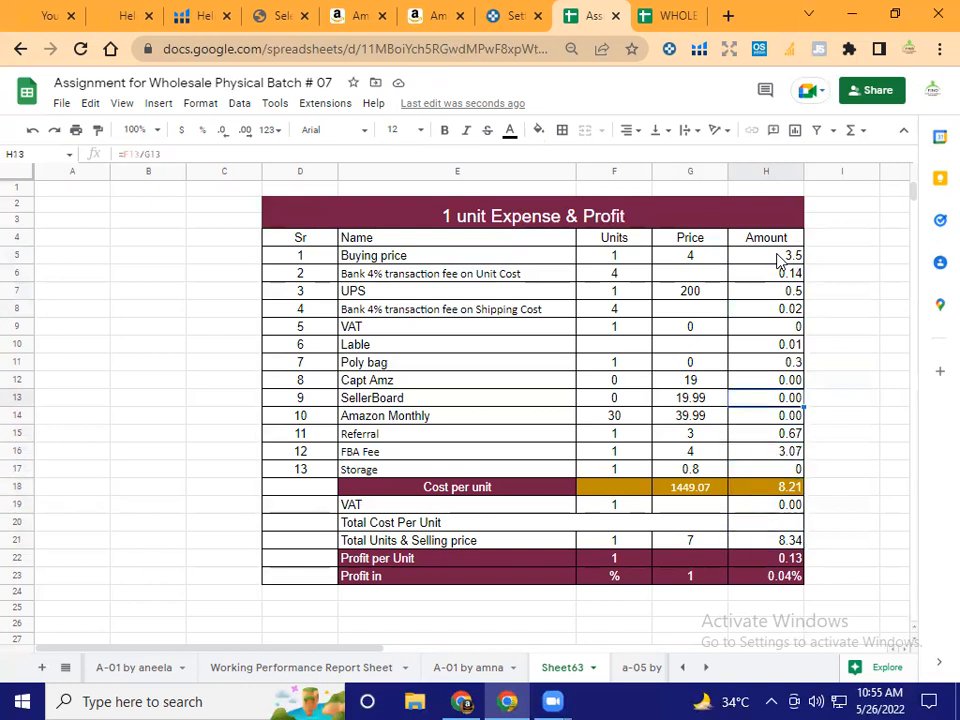
key("Down")
key("Down")
key("Down")
key("Down")
key("Down")
key("Down")
key("Down")
key("Down")
key("Down")
key("Down")
key("Down")
key("Down")
key("Down")
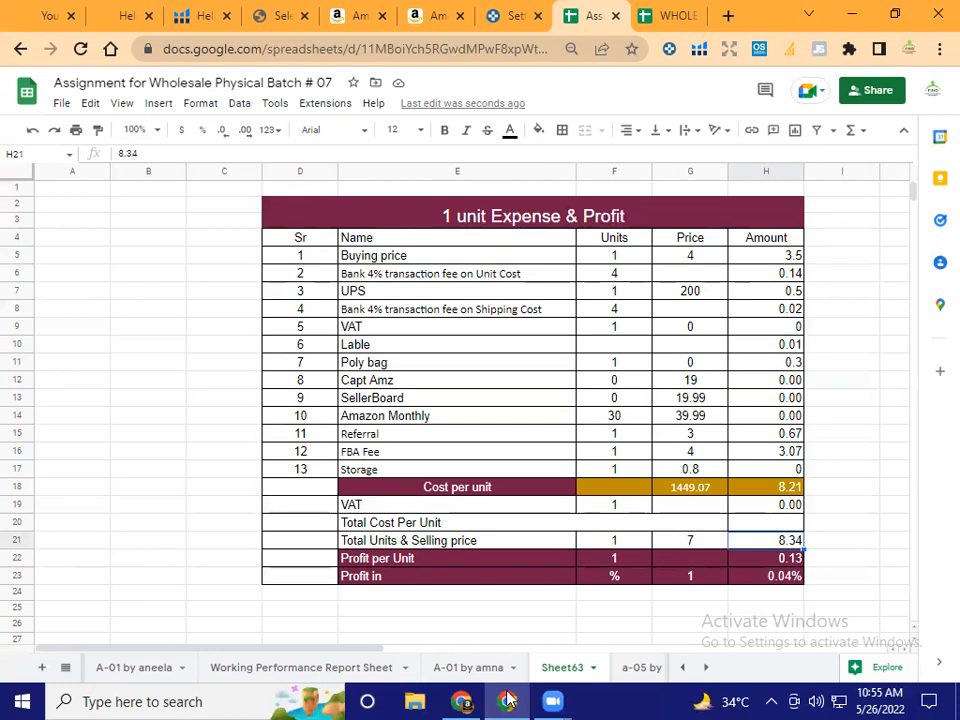
- Switch to the Fulfillment by Amazon Revenue Calculator and review the product's selling fees, fulfillment cost and storage cost
left_click(468, 700)
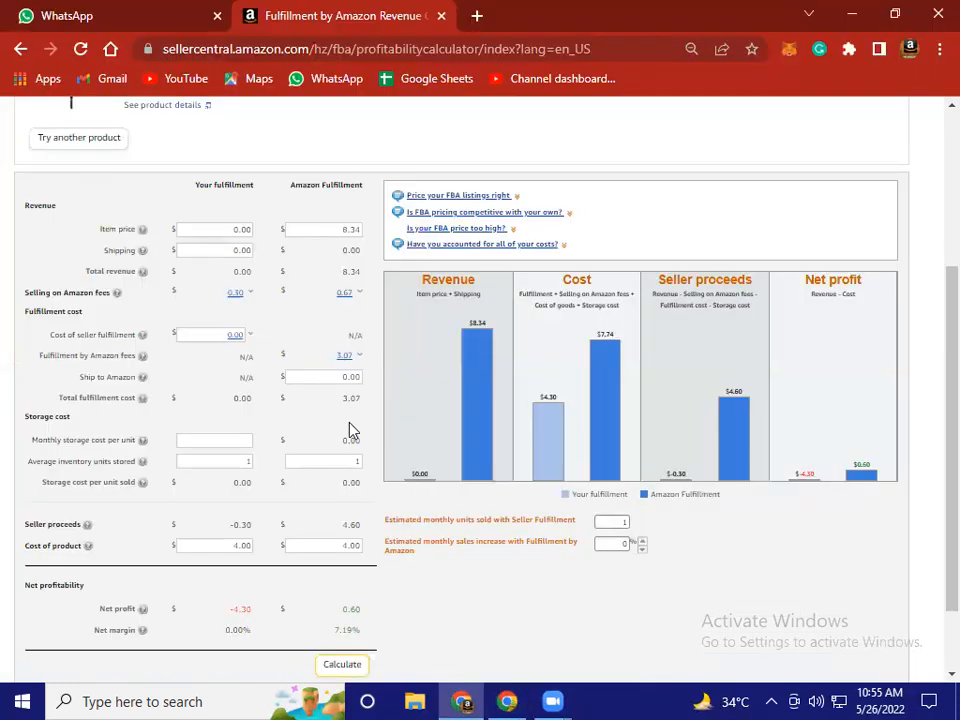
left_click(79, 294)
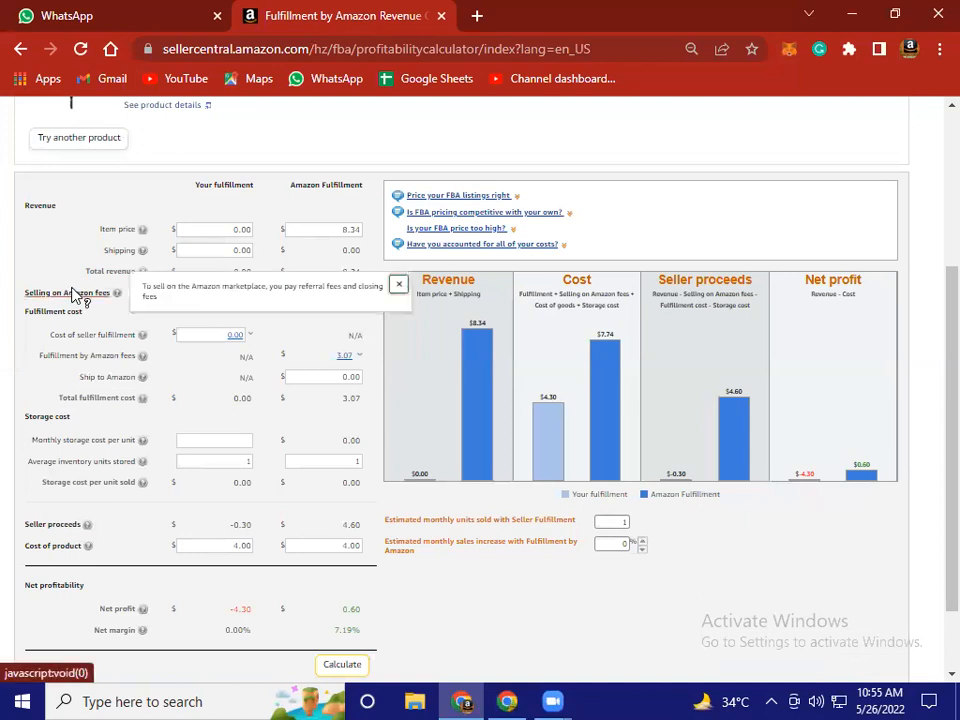
left_click(399, 285)
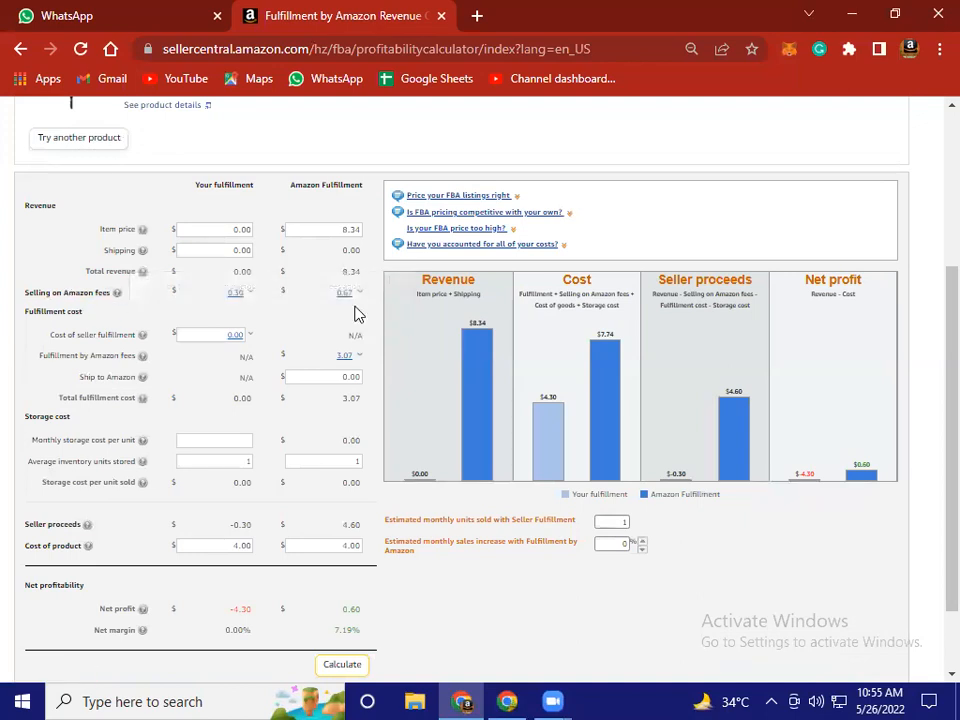
mouse_move(57, 302)
mouse_move(72, 465)
scroll(300, 540, "up", 3)
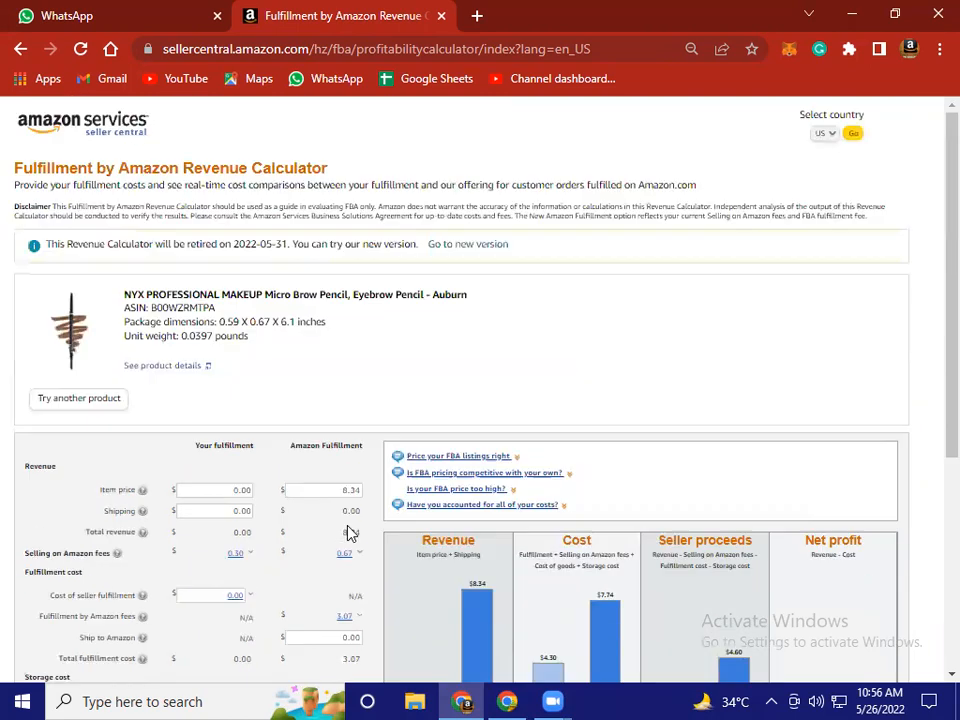
- Return to the Google Sheets workbook and rename Sheet63 as "1 unit Expense & Profit", copying the table's title text
left_click(510, 701)
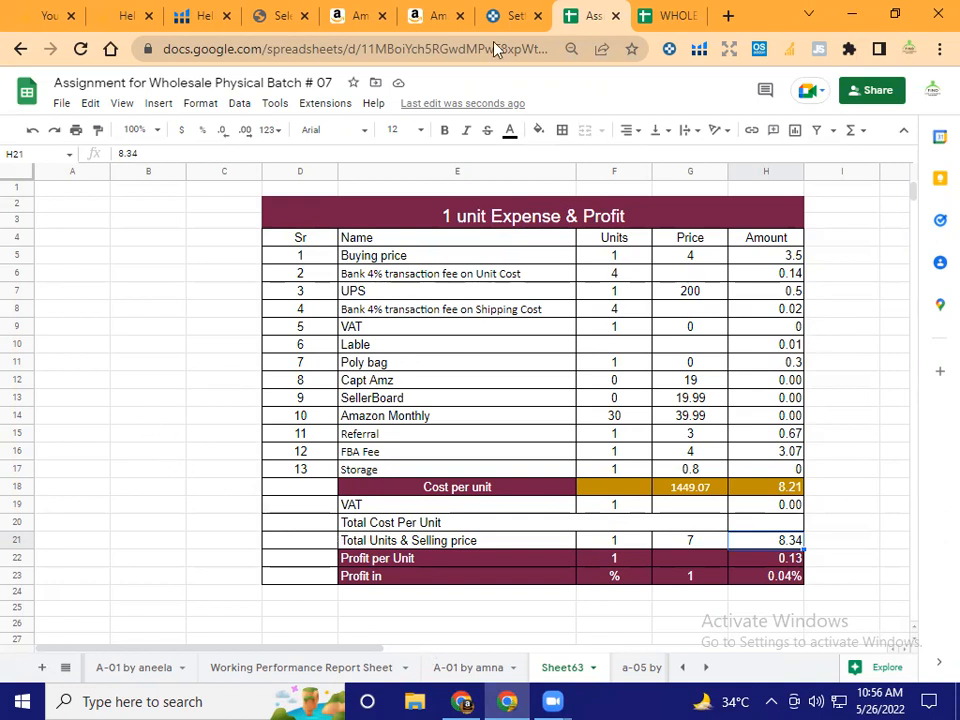
double_click(572, 672)
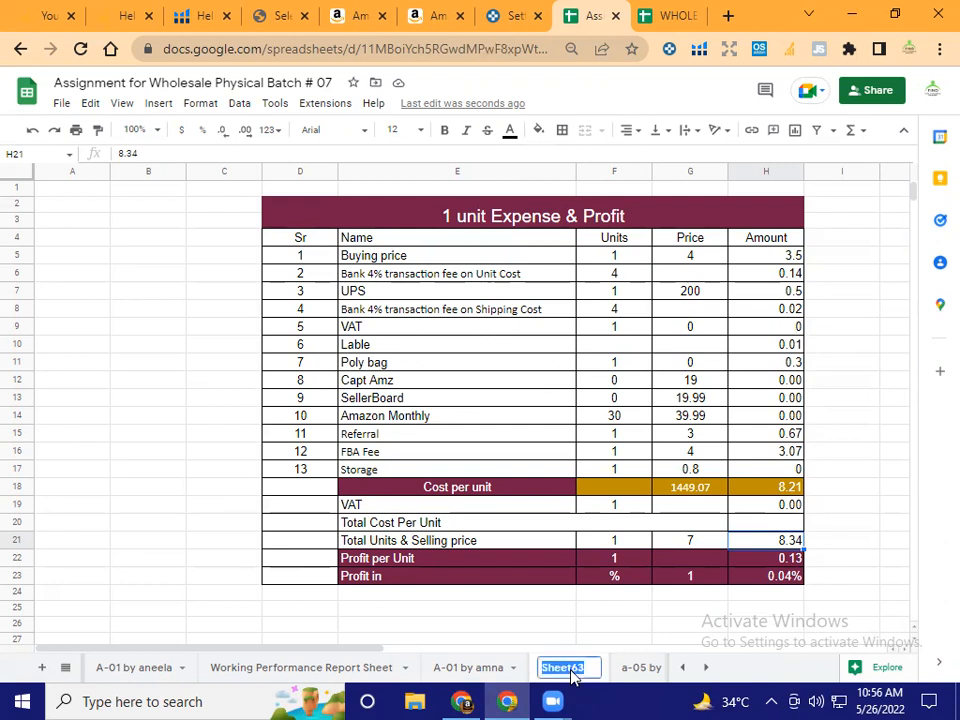
double_click(551, 222)
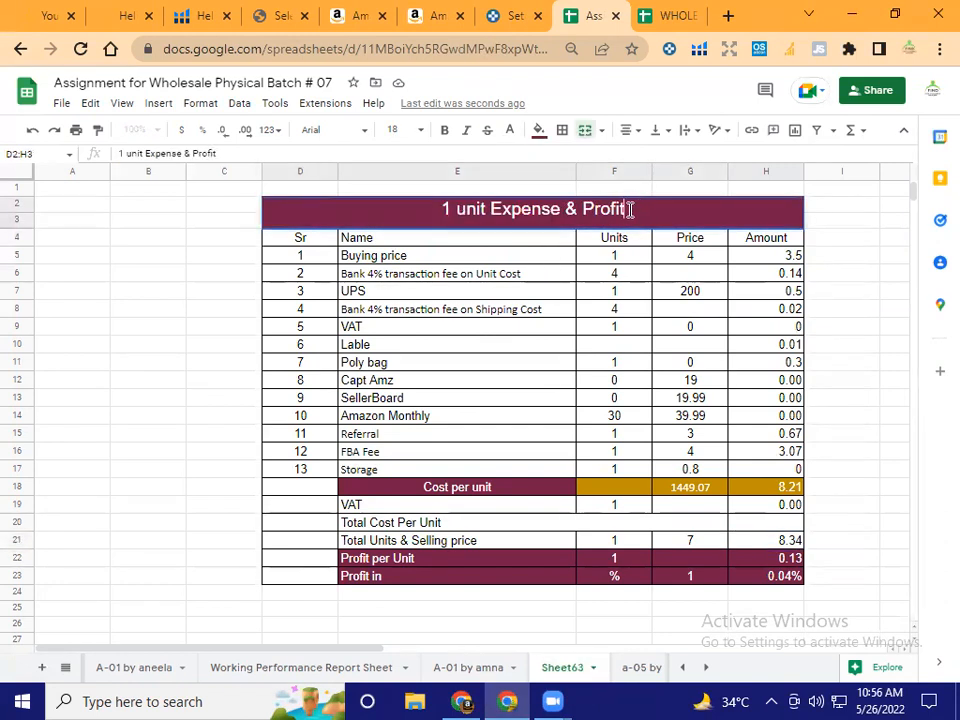
left_click_drag(627, 208, 441, 208)
right_click(462, 208)
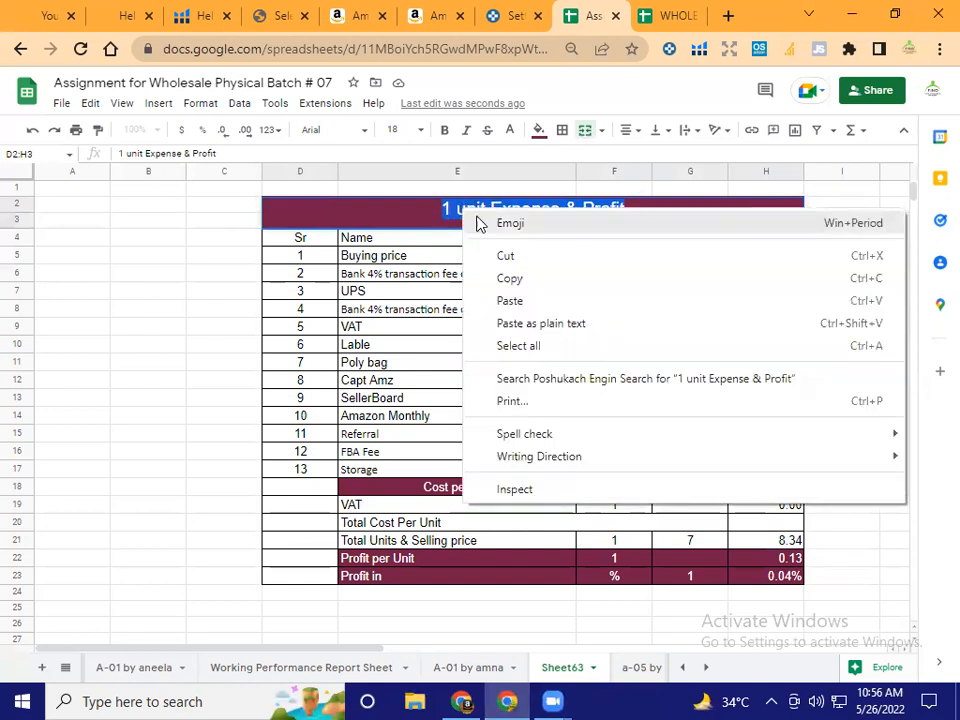
left_click(529, 277)
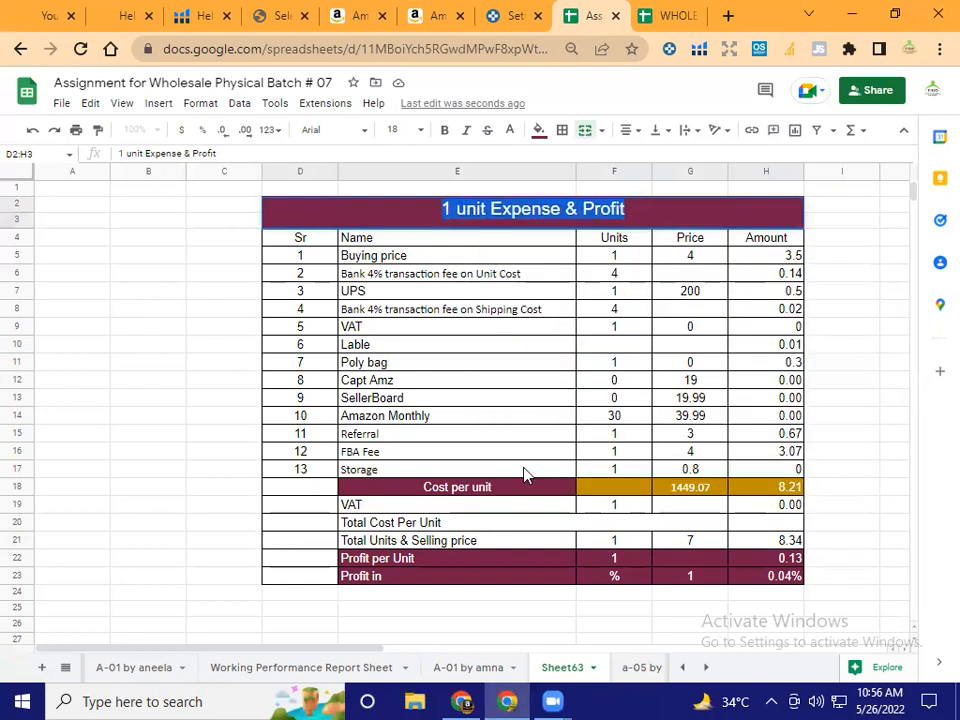
double_click(566, 668)
right_click(572, 676)
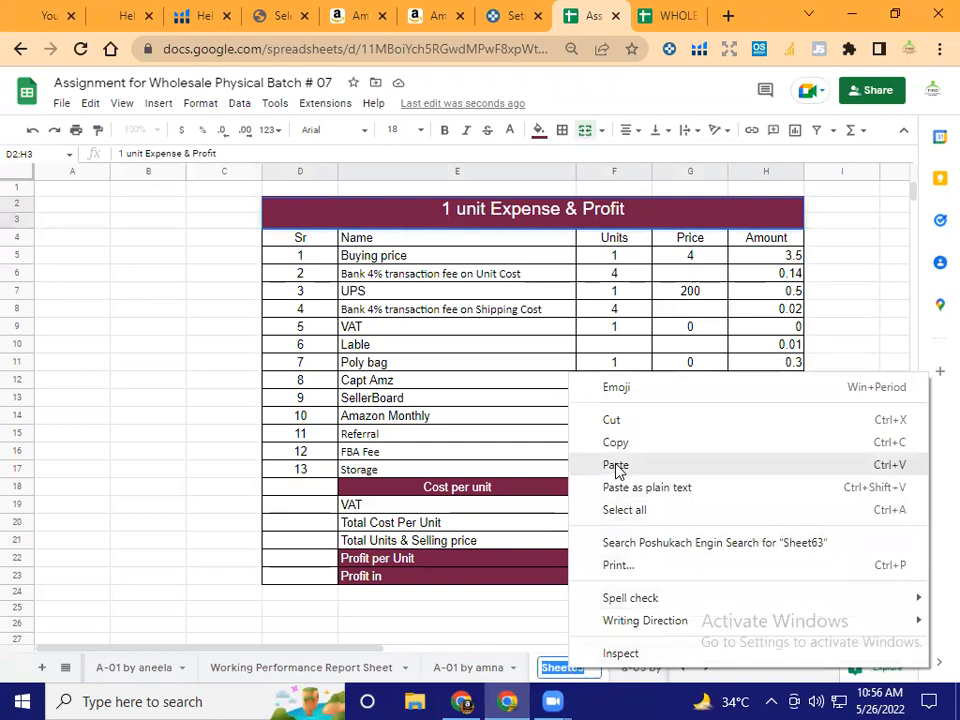
left_click(574, 463)
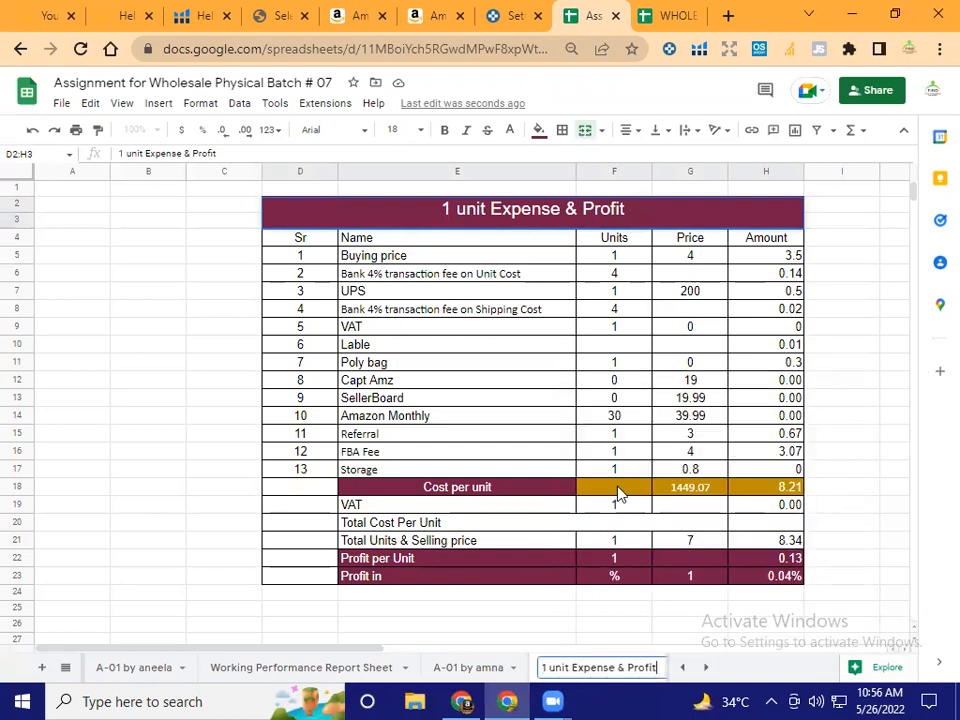
key("Return")
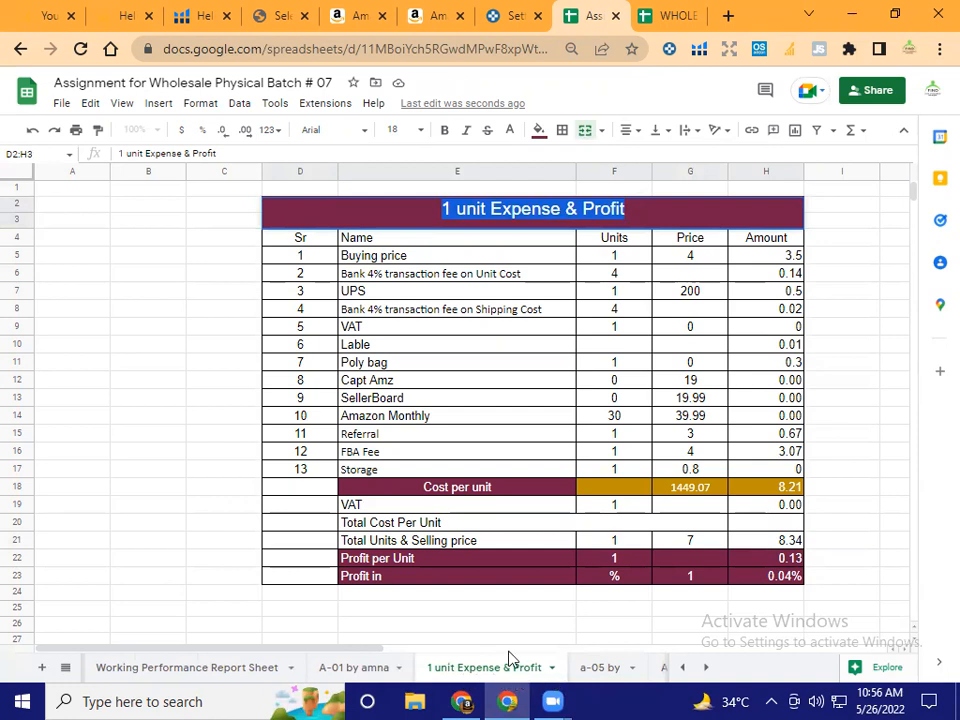
left_click(213, 490)
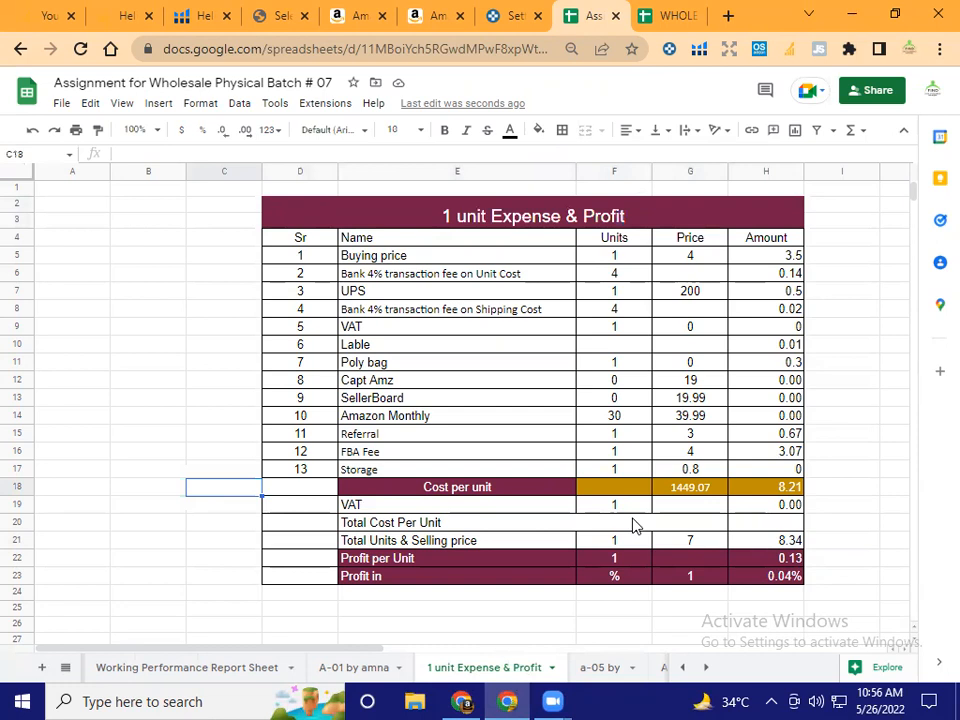
- Set the Buying price amount in the 1 unit Expense & Profit table to 2
left_click(758, 261)
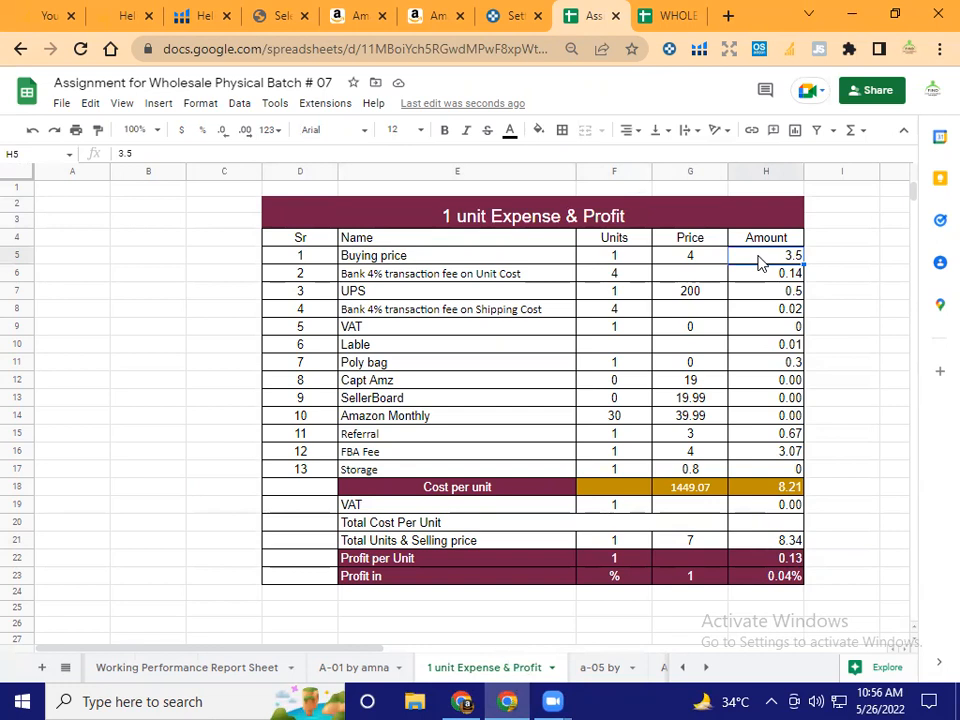
type("2")
key("Return")
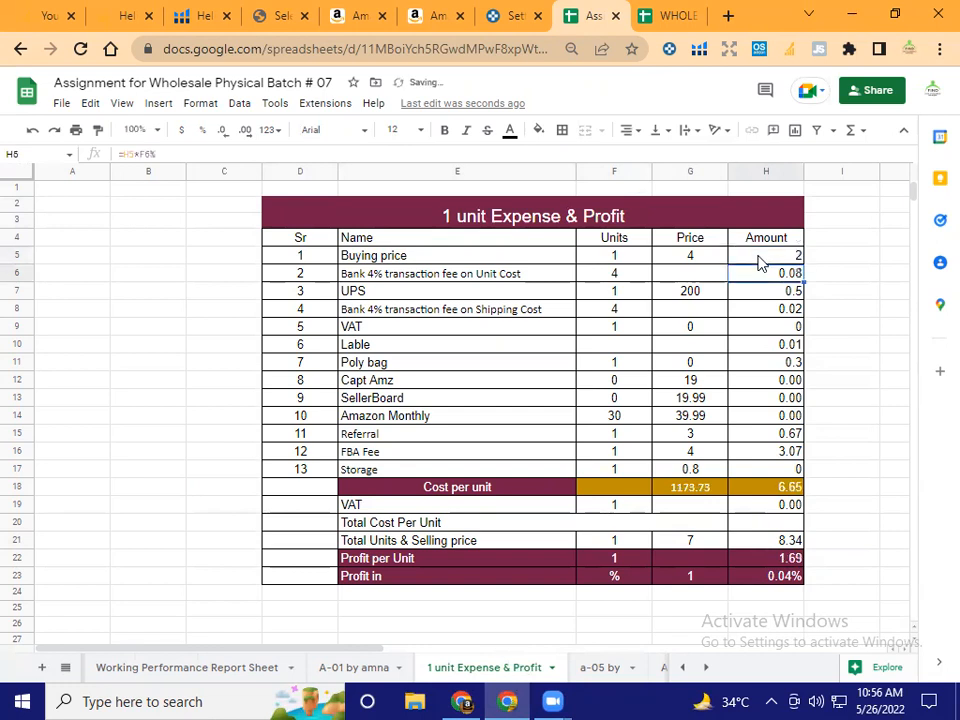
- Review the table's amounts from Buying price to Storage, including the Units and Price entries of the Referral row
left_click(758, 259)
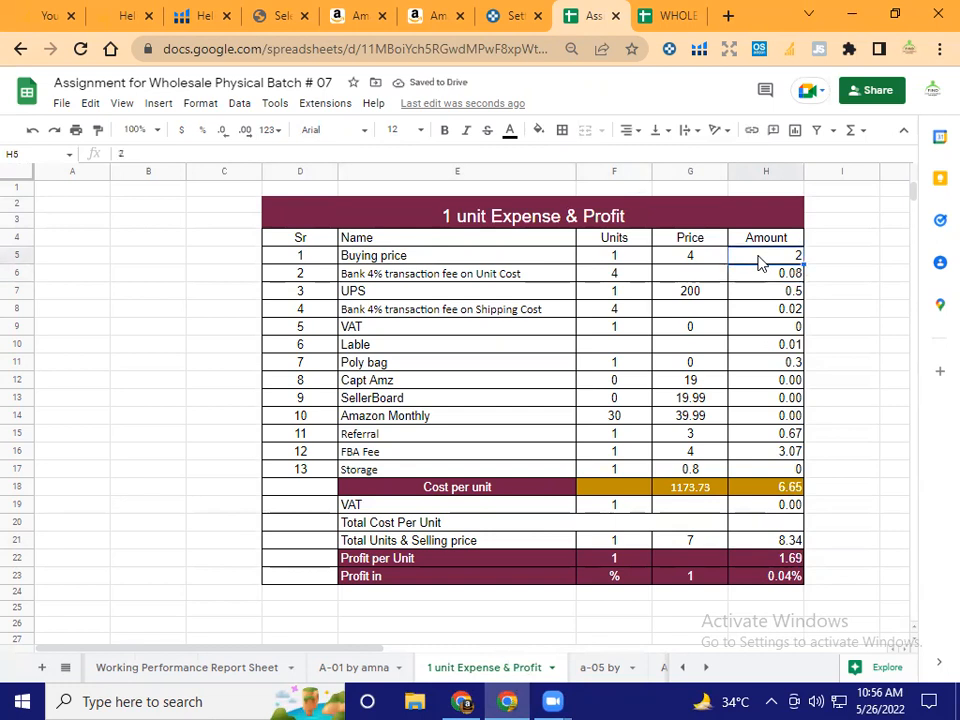
key("Down")
key("Down")
key("Down")
key("Down")
key("Down")
key("Down")
key("Down")
key("Down")
key("Down")
key("Down")
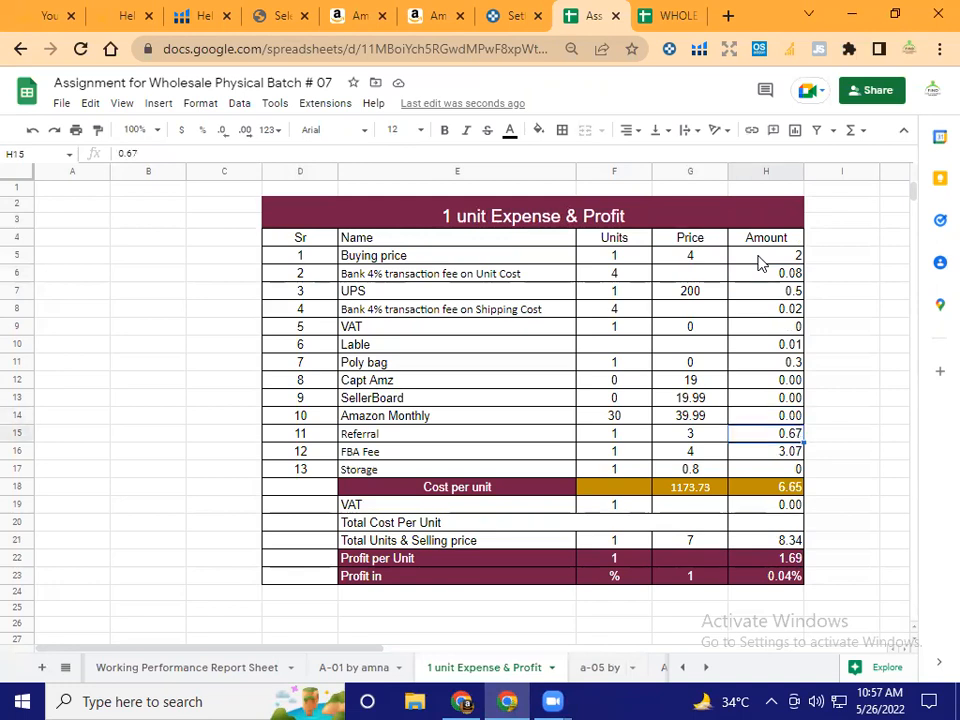
key("Left")
key("Left")
key("Left")
key("Right")
key("Right")
key("Right")
key("Down")
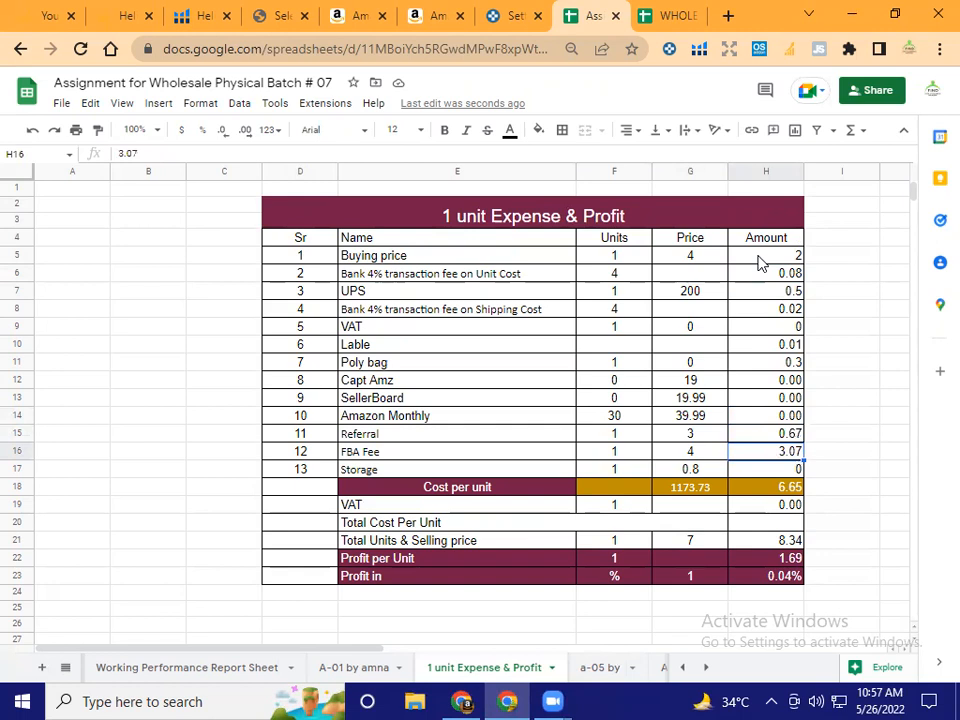
key("Down")
key("Up")
key("Up")
key("Up")
key("Up")
key("Up")
key("Up")
key("Up")
key("Up")
key("Up")
key("Up")
key("Up")
key("Up")
key("Up")
key("Up")
key("Up")
key("Up")
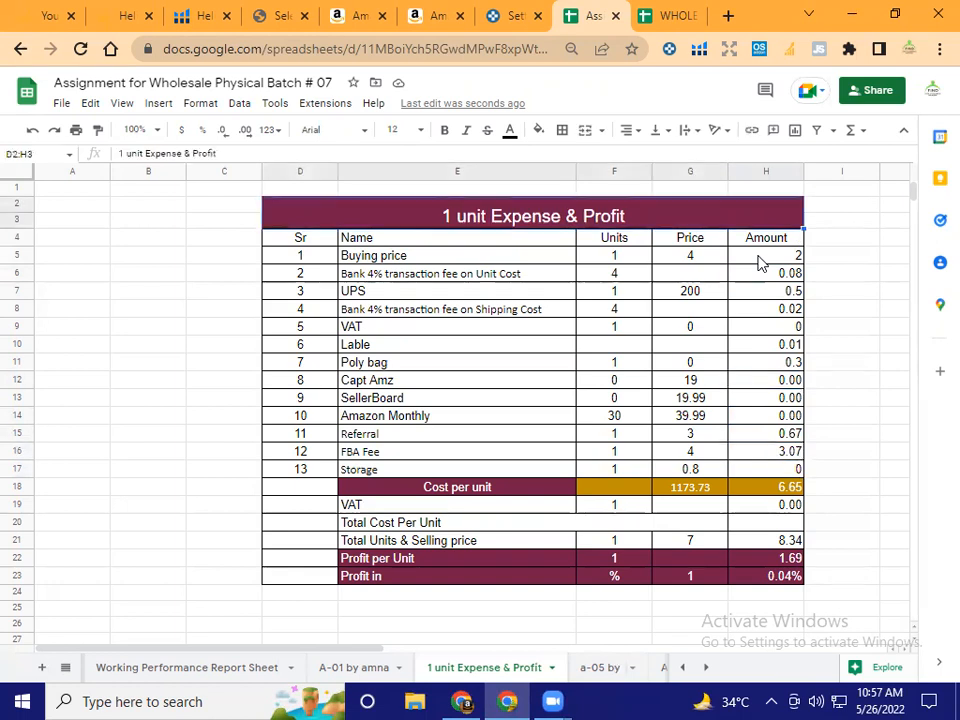
key("Down")
key("Down")
key("Down")
key("Right")
key("Right")
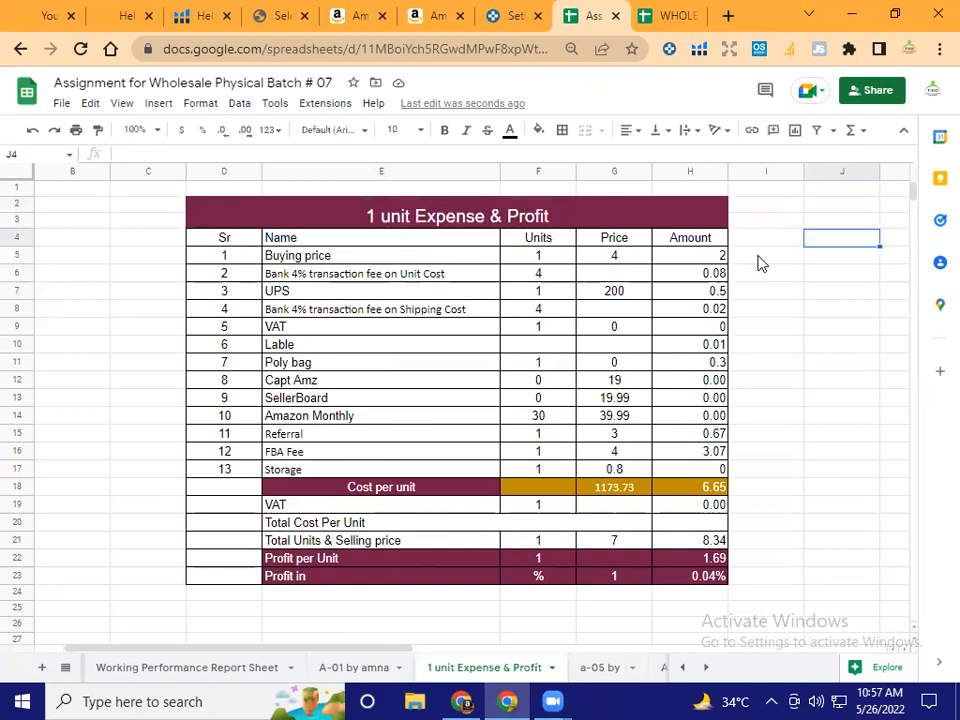
key("Left")
key("Left")
key("Down")
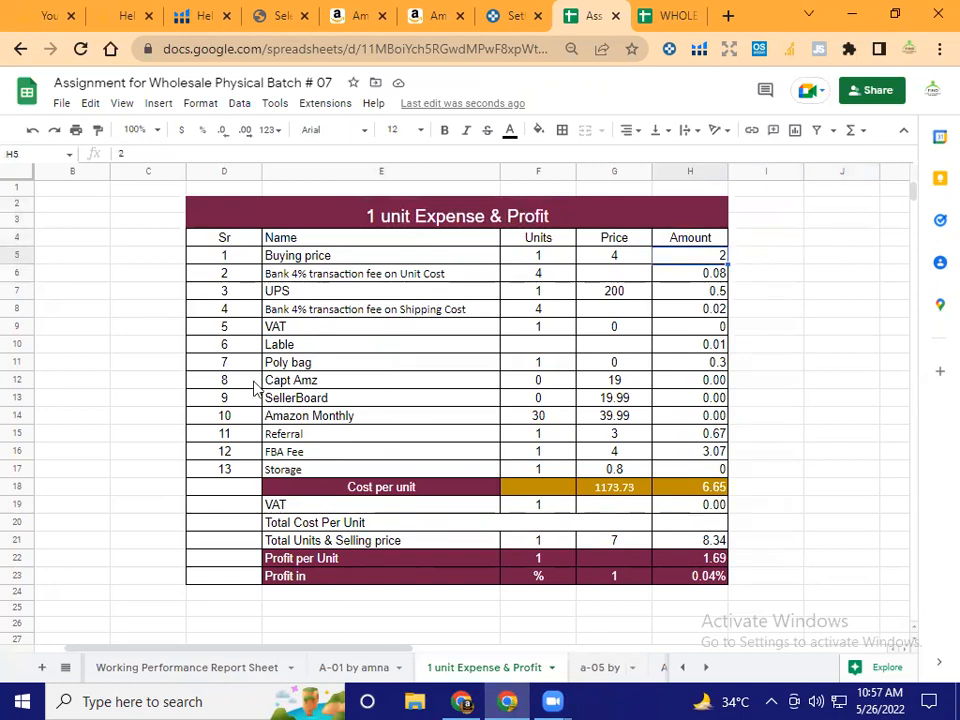
- Append "by" and the first person's first name to the 1 unit Expense & Profit sheet's name
double_click(534, 667)
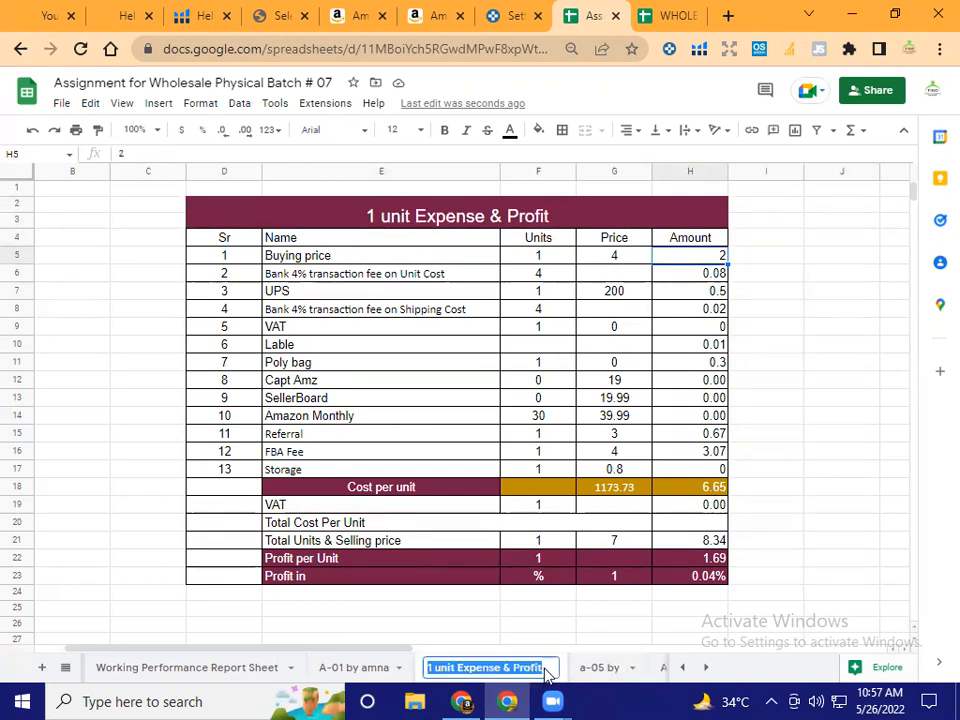
left_click(545, 668)
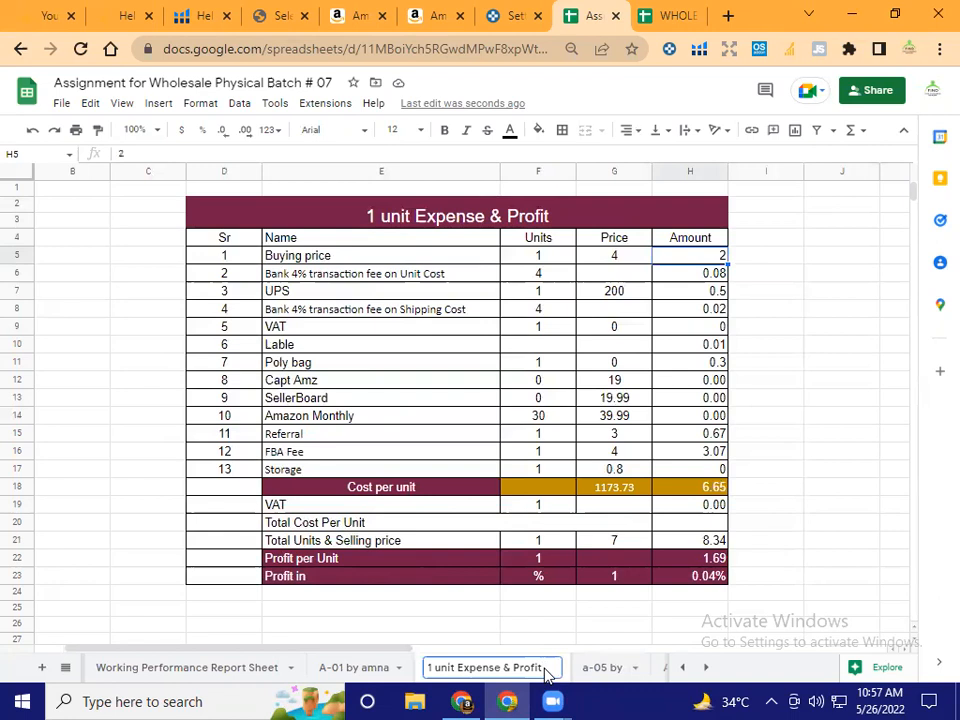
type("by")
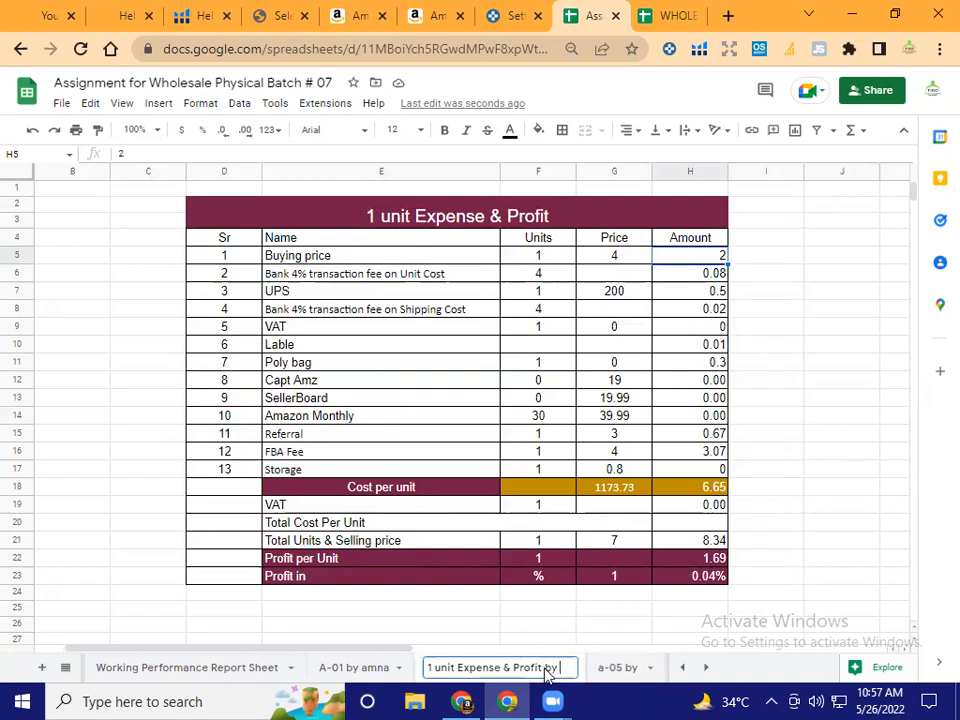
type(" A")
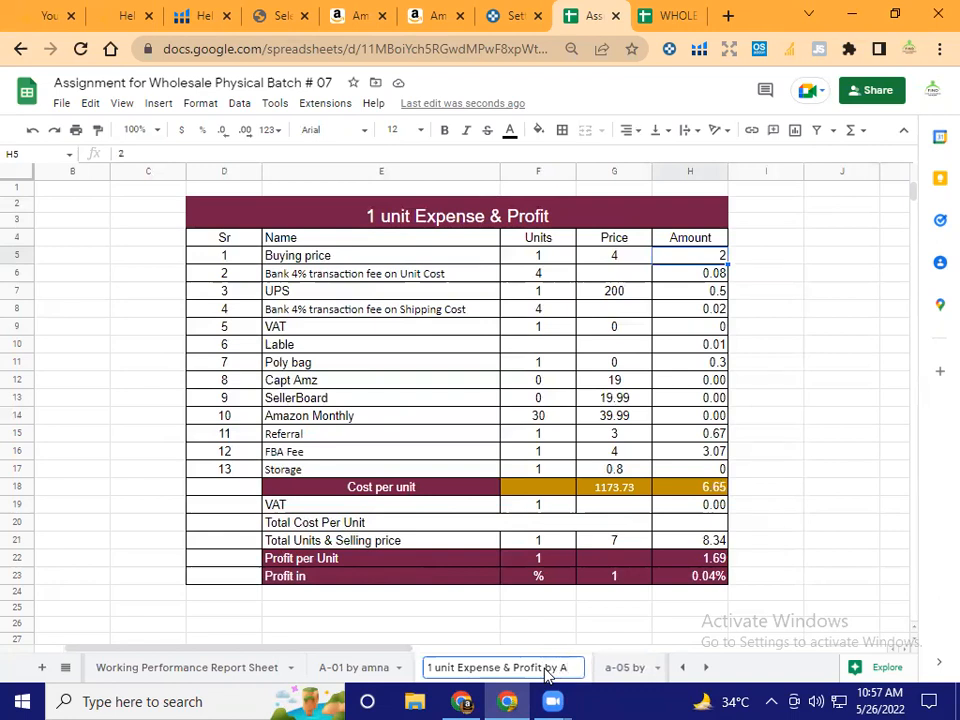
type("mna")
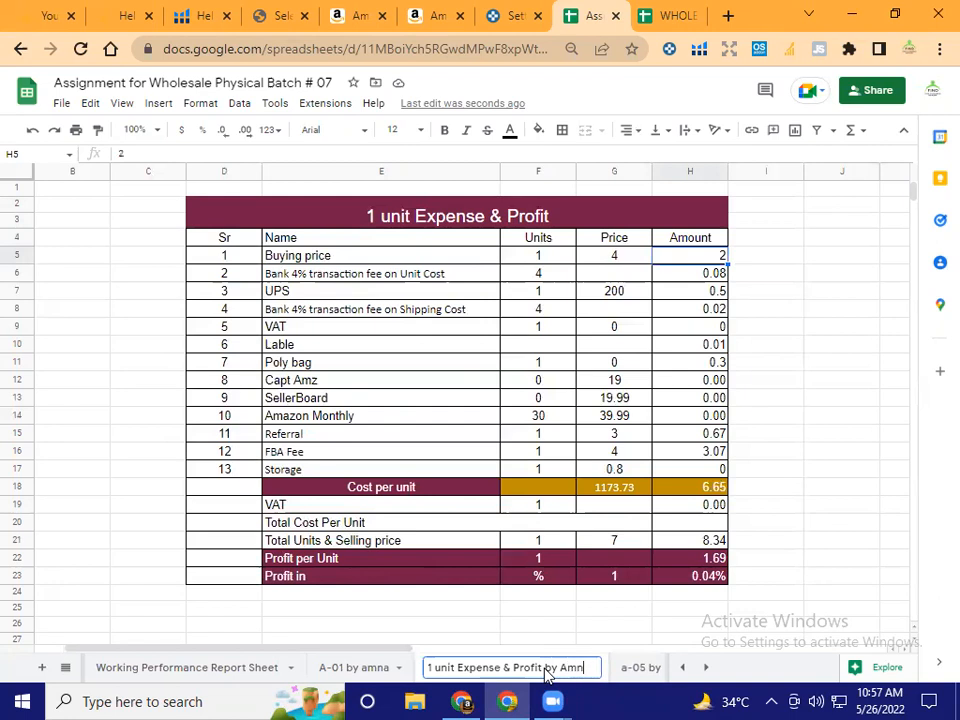
key("Return")
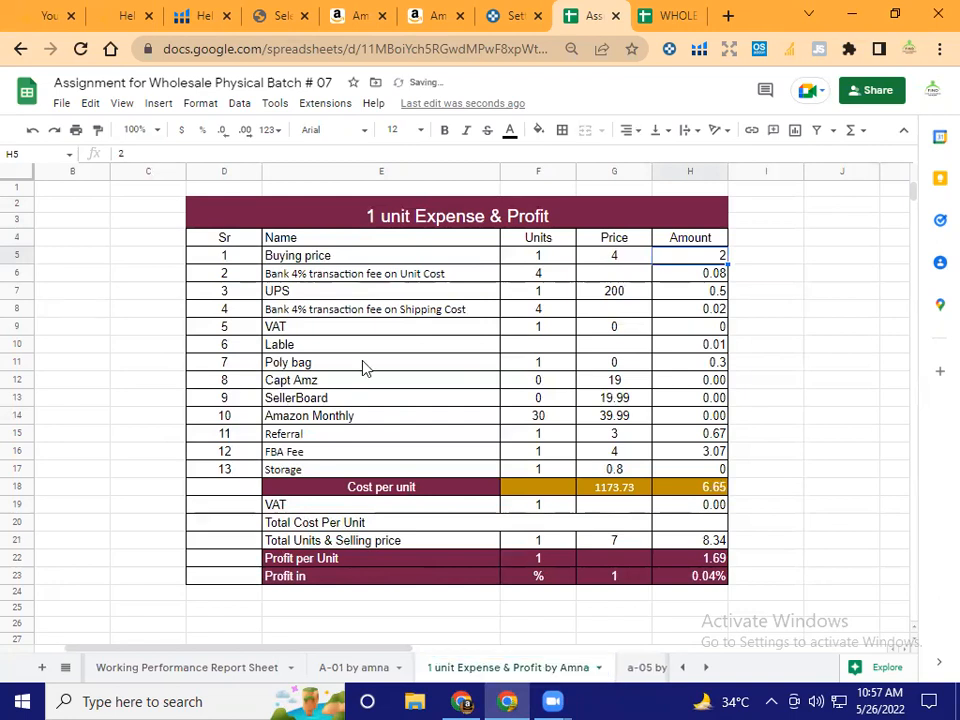
- Copy the entire 1 unit Expense & Profit table, cells D2:H23
left_click(283, 224)
key("shift+Down")
key("shift+Down")
key("shift+Down")
key("shift+Down")
key("shift+Down")
key("shift+Down")
key("shift+Down")
key("shift+Down")
key("shift+Down")
key("shift+Down")
key("shift+Down")
key("shift+Down")
key("shift+Down")
key("shift+Down")
key("shift+Down")
key("shift+Down")
key("shift+Down")
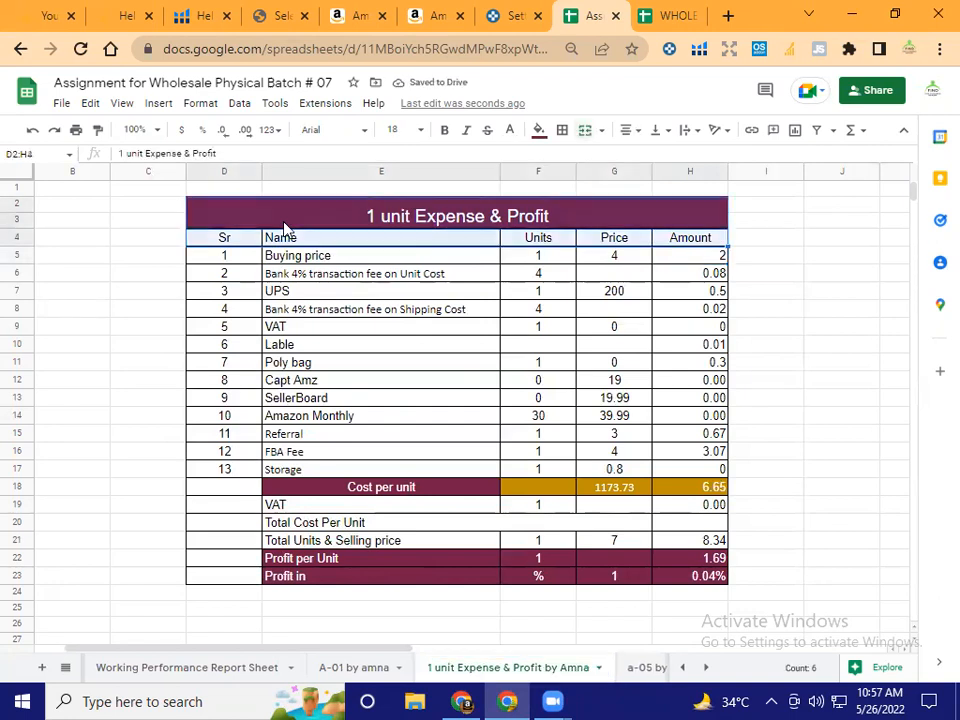
key("shift+Down")
key("shift+Down")
key("shift+Down")
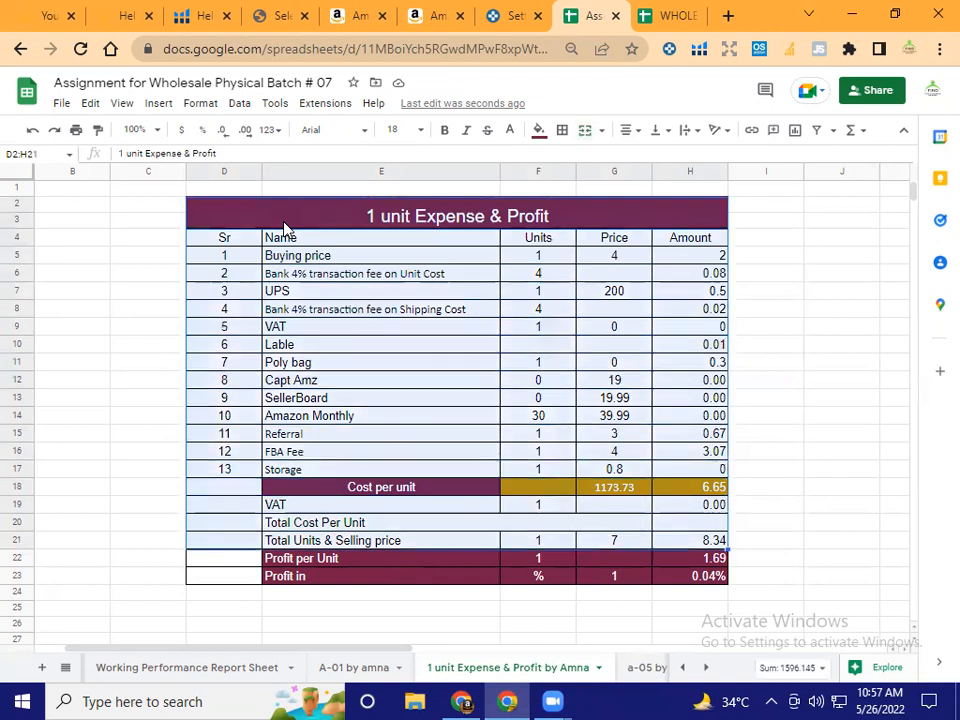
key("ctrl+c")
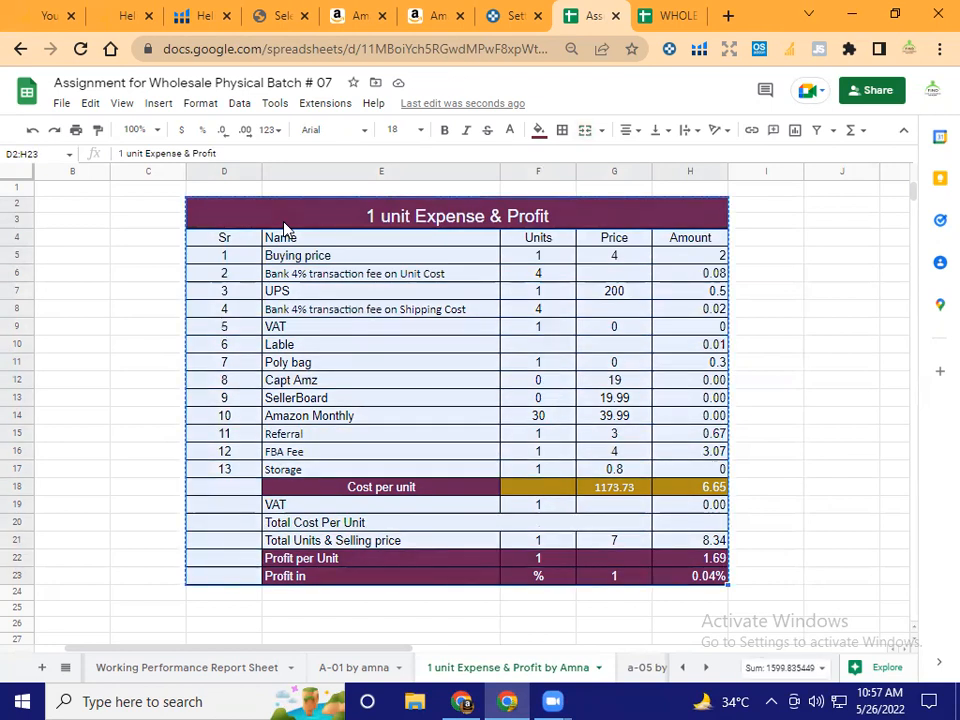
- Paste the copied table at D2 of a new sheet and widen column E to fit the row names
left_click(42, 669)
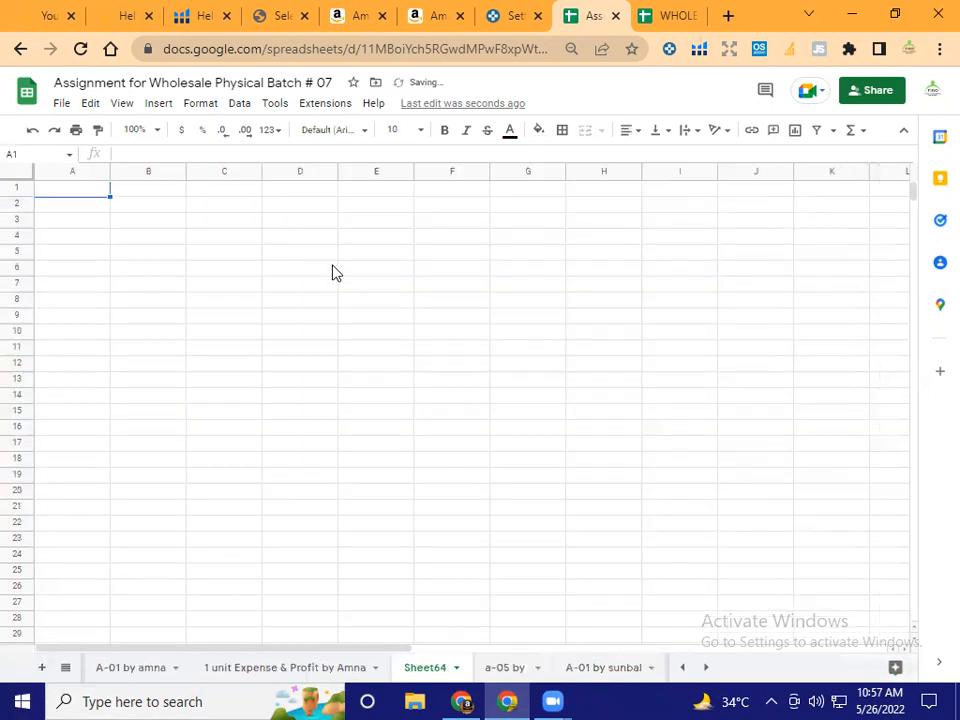
left_click(388, 208)
left_click(306, 214)
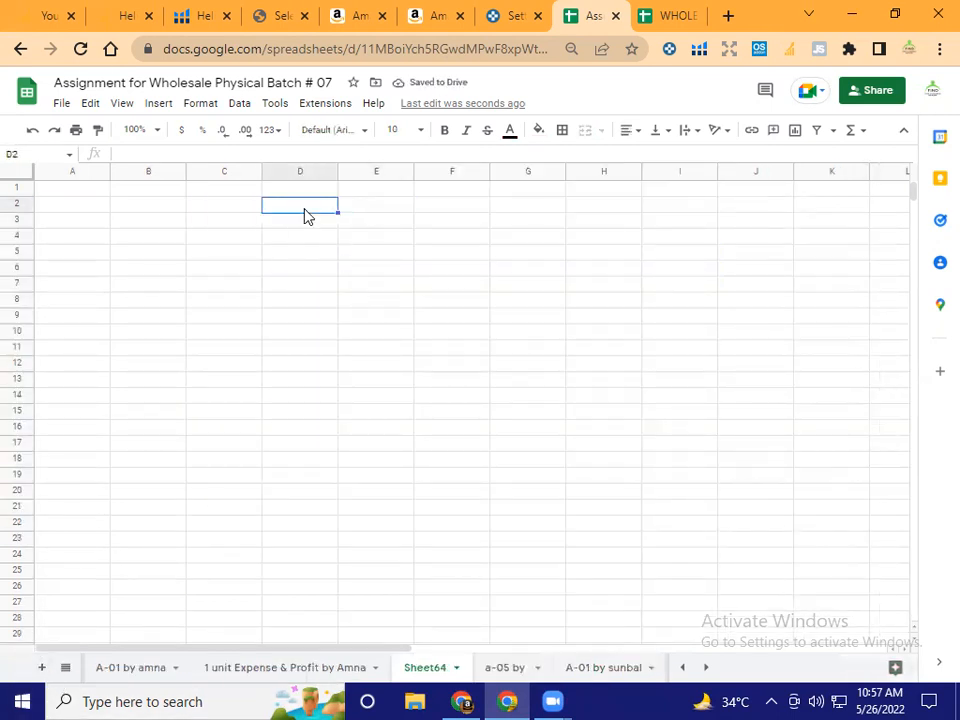
key("ctrl+v")
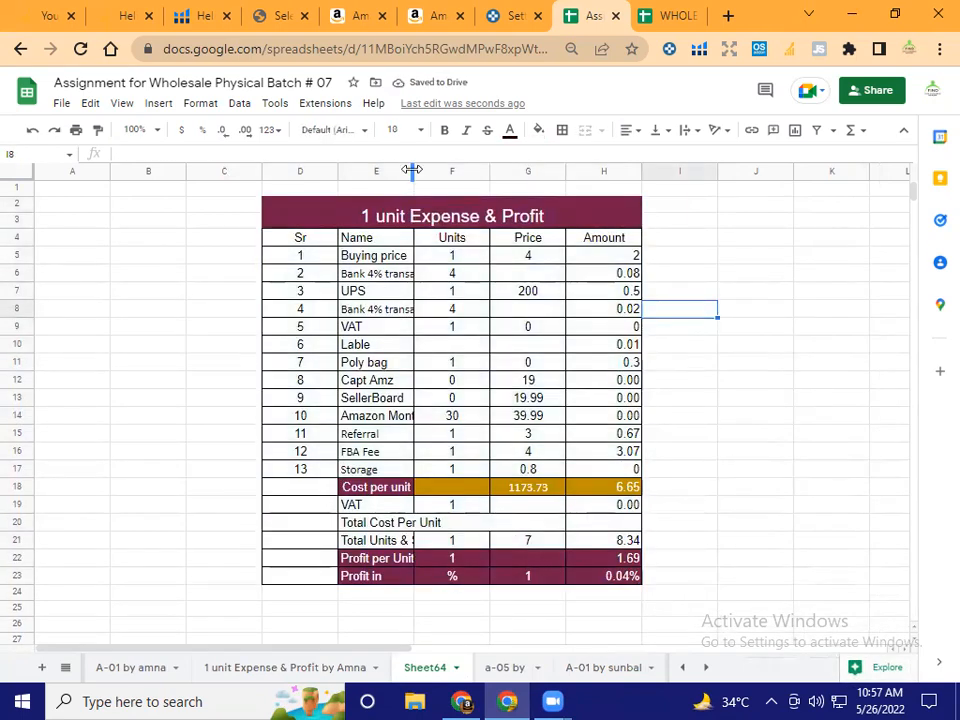
left_click_drag(491, 172, 562, 172)
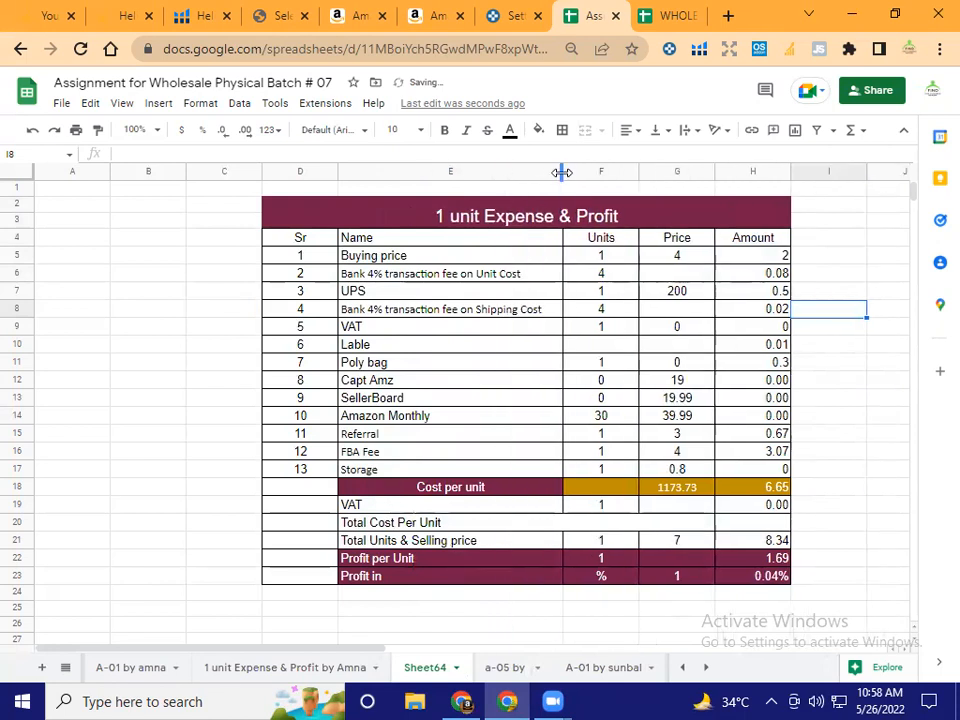
- Rename the new sheet with the table's copied title text, followed by "by" and the second person's first name
left_click(580, 218)
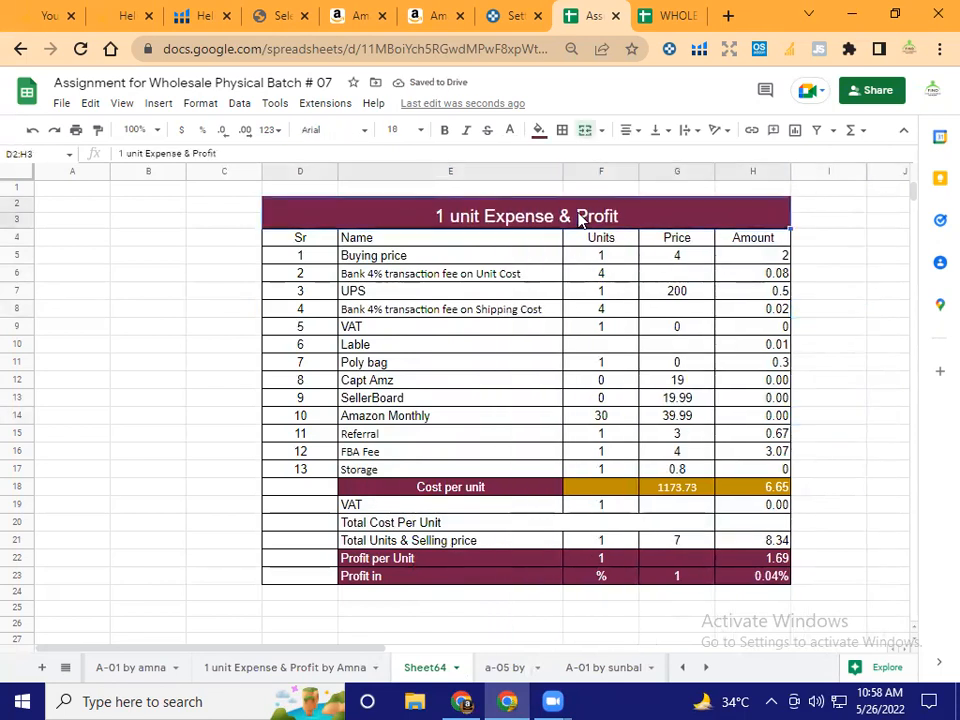
right_click(580, 218)
left_click(636, 255)
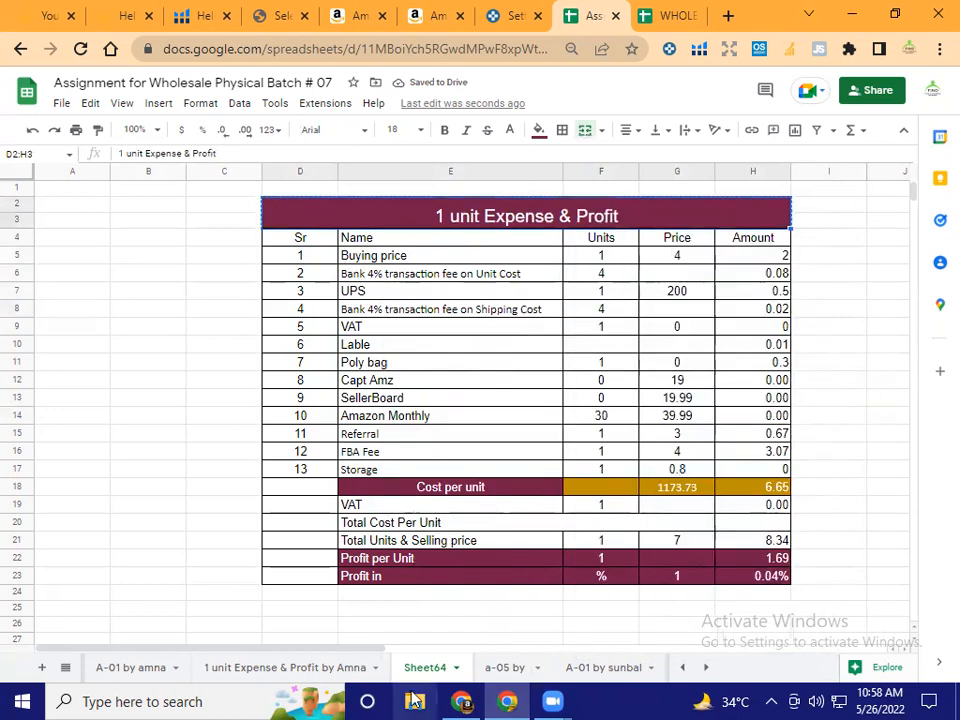
double_click(430, 668)
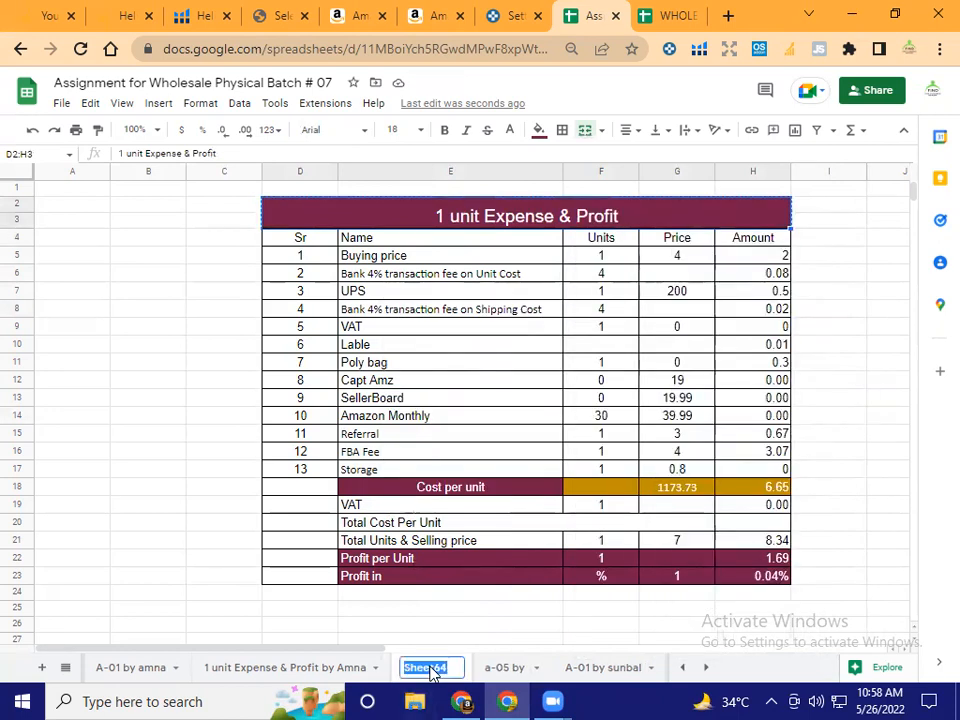
key("ctrl+v")
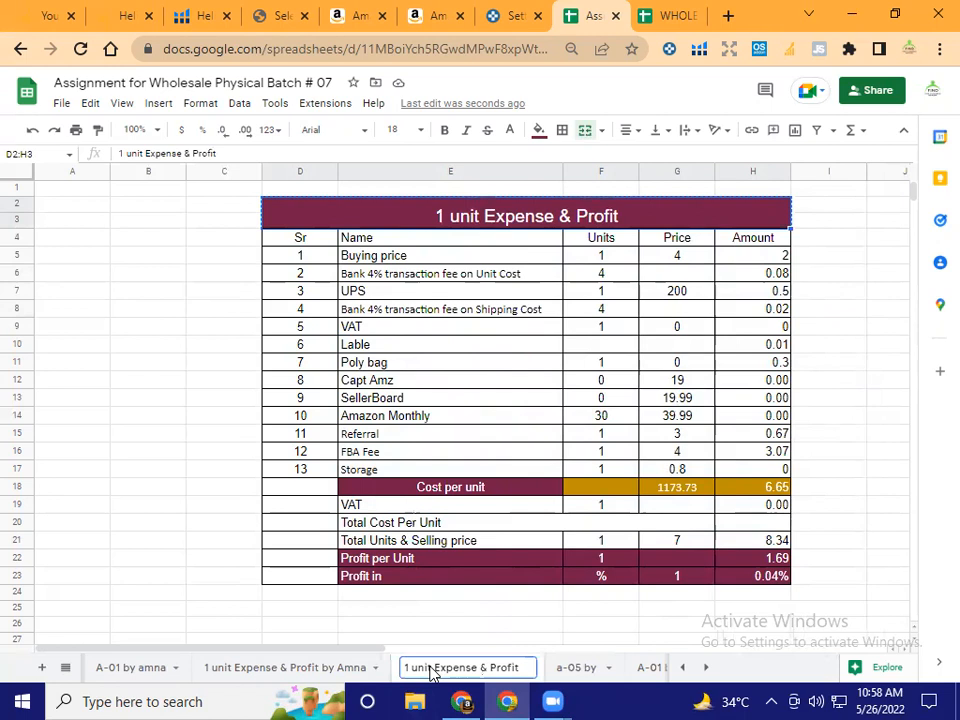
key("Right")
key("Right")
key("Right")
key("Right")
key("Right")
key("Right")
key("Right")
key("Right")
key("Right")
key("Right")
key("Right")
key("Right")
key("Right")
key("Right")
key("Right")
key("Right")
key("Right")
key("Right")
key("Right")
key("Right")
key("Right")
key("Right")
key("Right")
type("by")
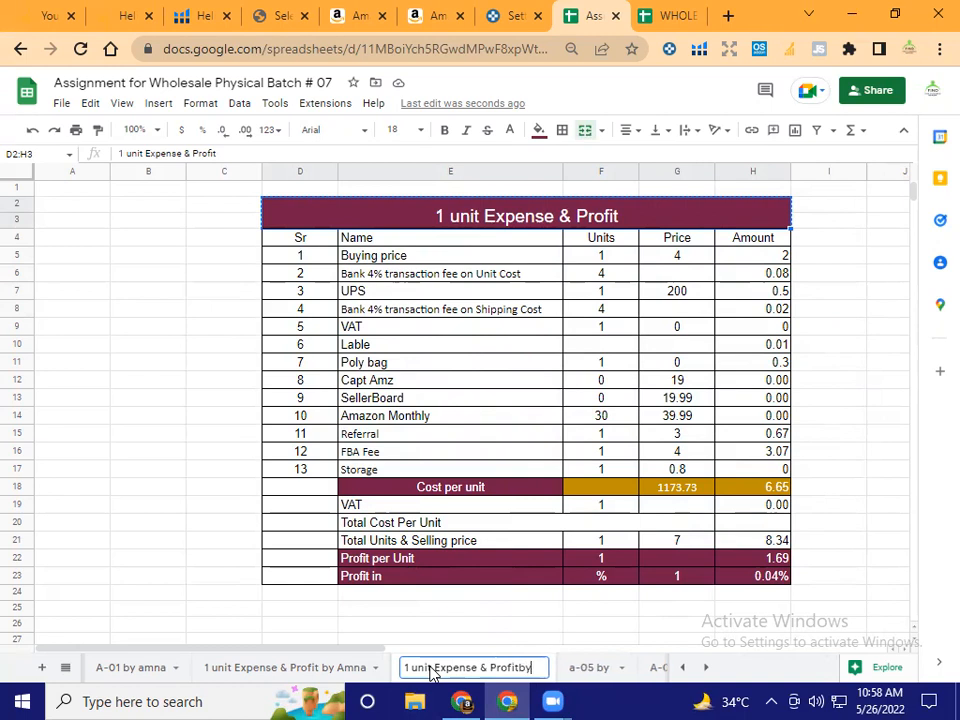
type(" sun")
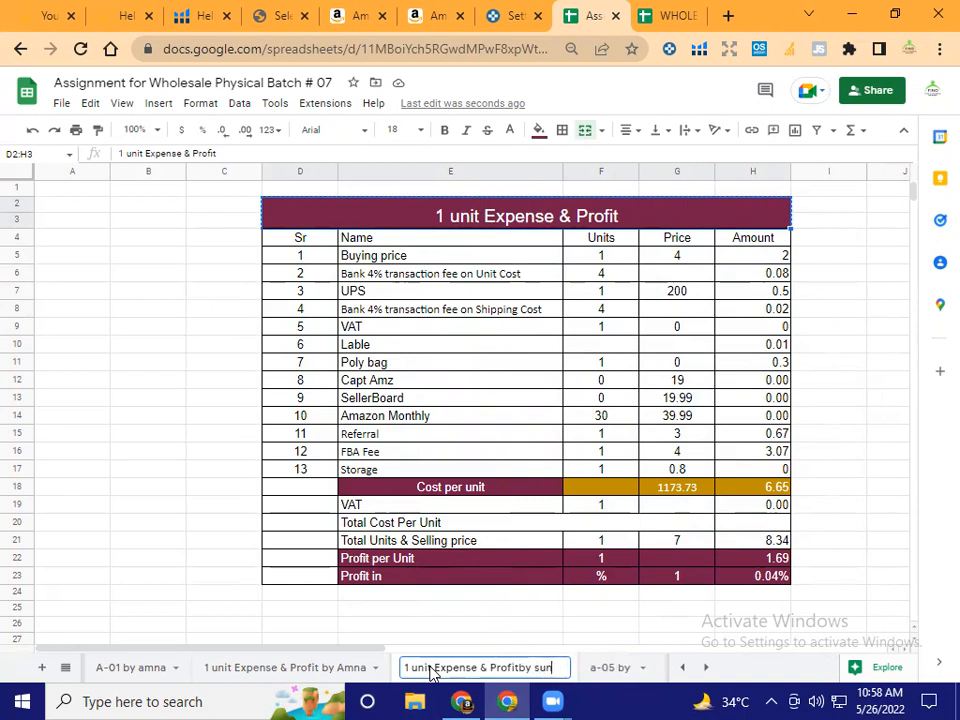
type("bal")
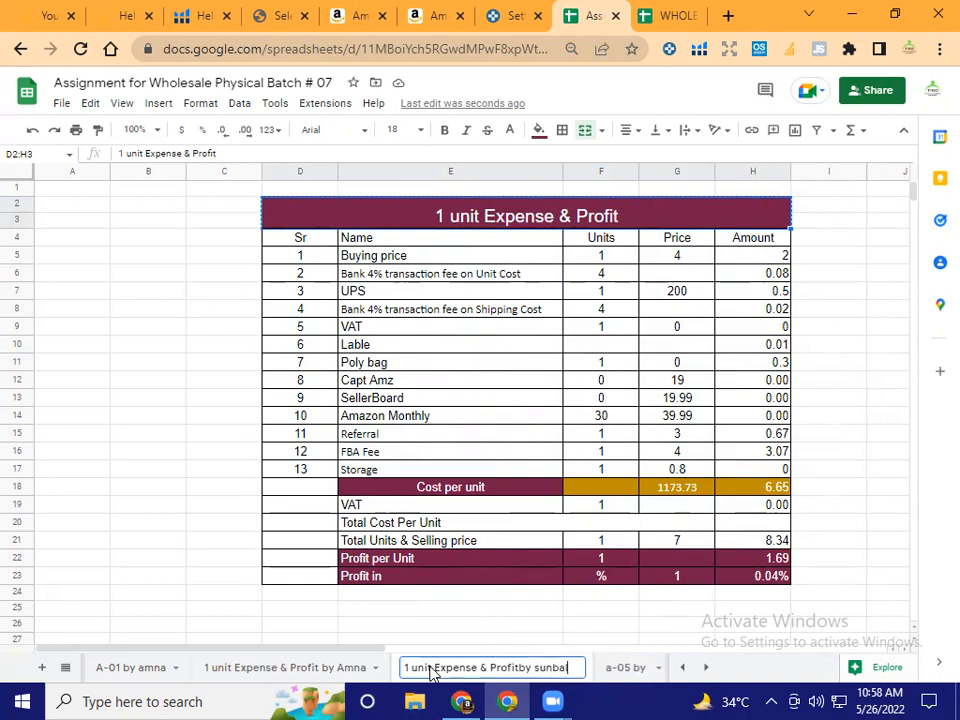
key("Return")
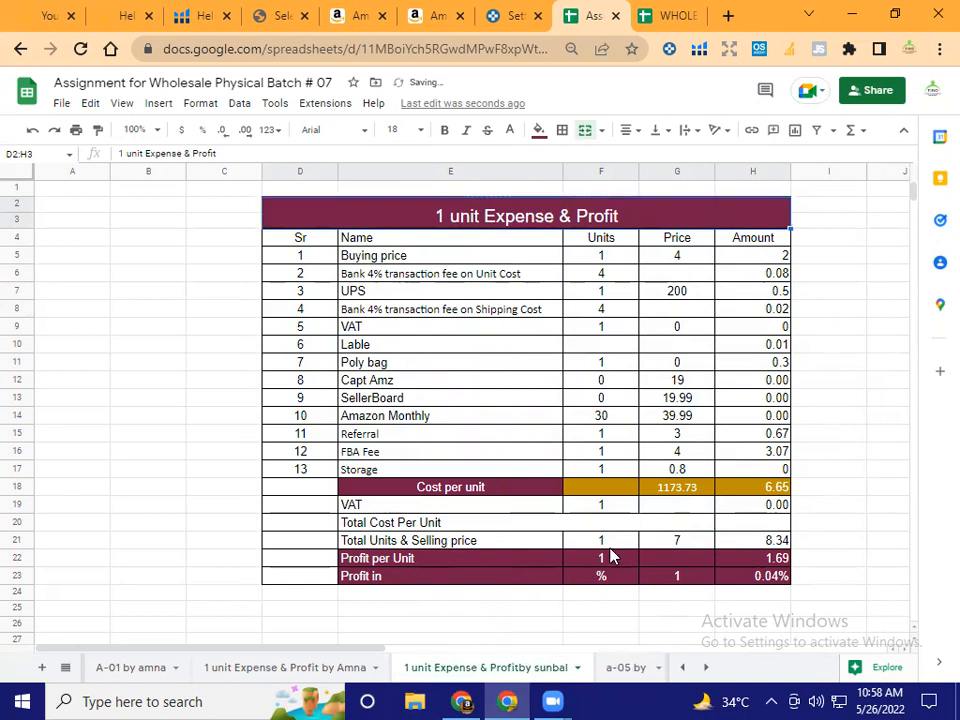
- Clear the Buying price amount in the duplicated table
left_click(770, 260)
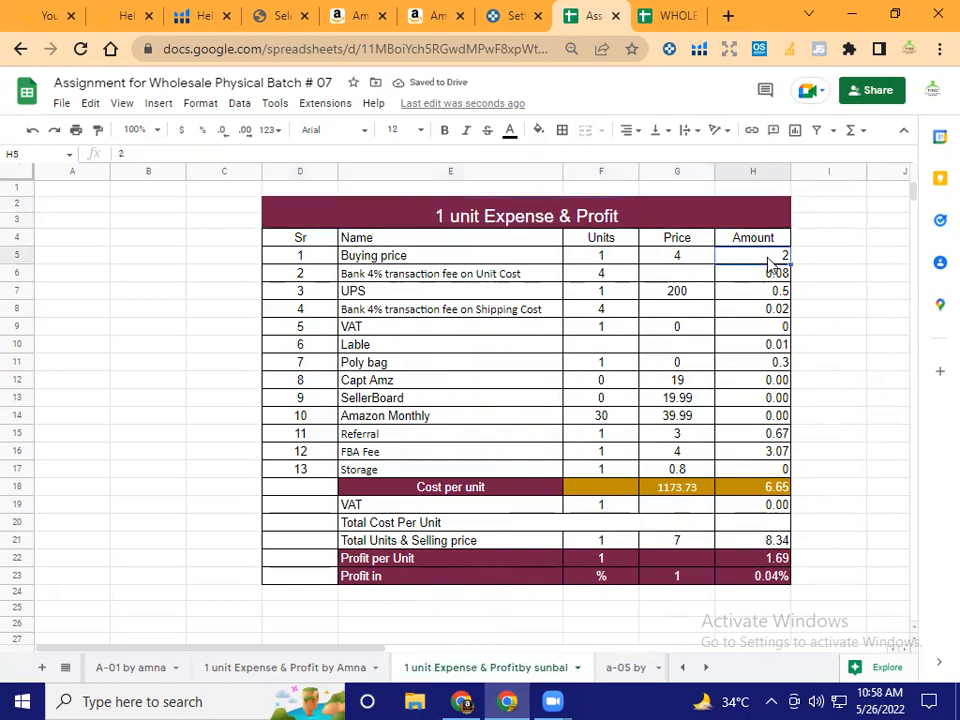
key("Delete")
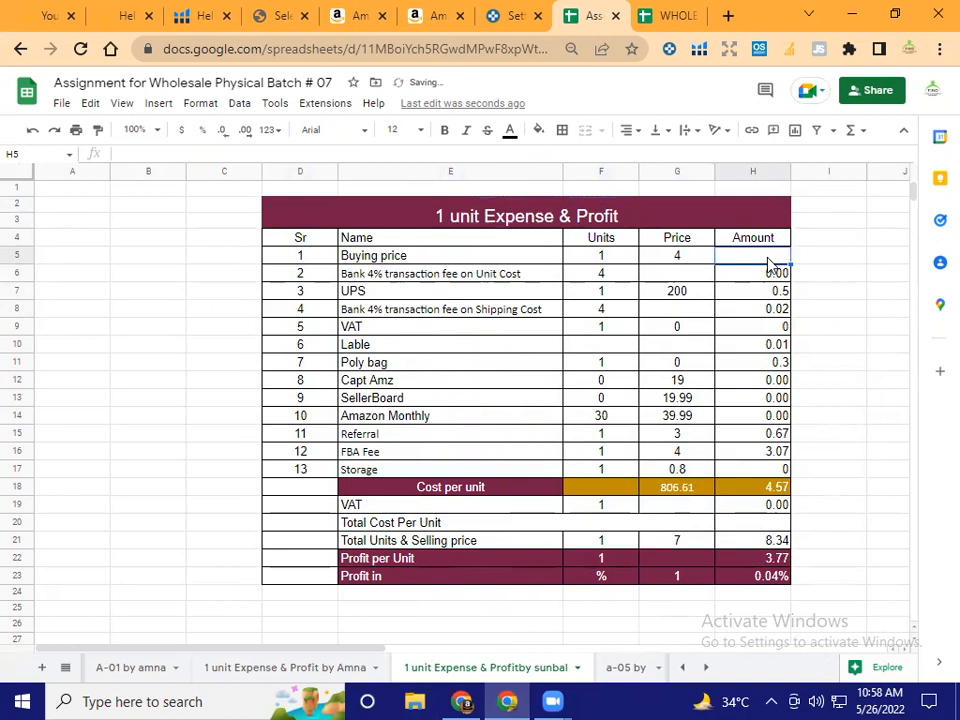
- Review the duplicated table's amounts from the unit-cost bank transaction fee down to Amazon Monthly
key("Down")
key("Down")
key("Down")
key("Down")
key("Down")
key("Down")
key("Down")
key("Down")
key("Down")
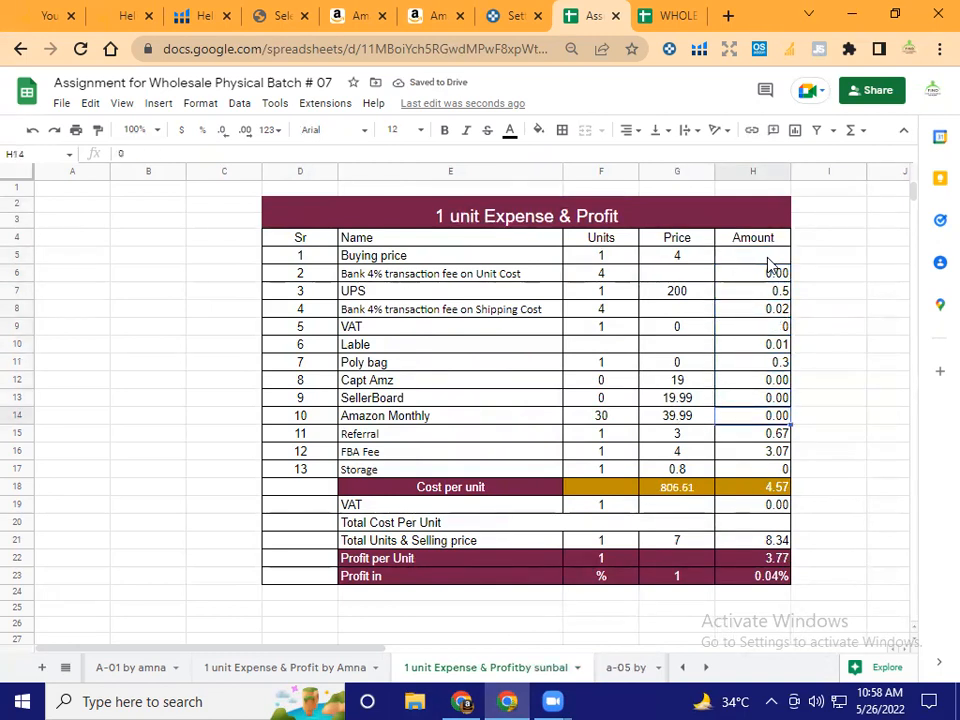
- Examine the Referral, FBA Fee and Storage rows, including the Units and Price entries for Storage
key("Left")
key("Down")
key("Right")
key("Left")
key("Left")
key("Left")
key("Left")
key("Down")
key("Right")
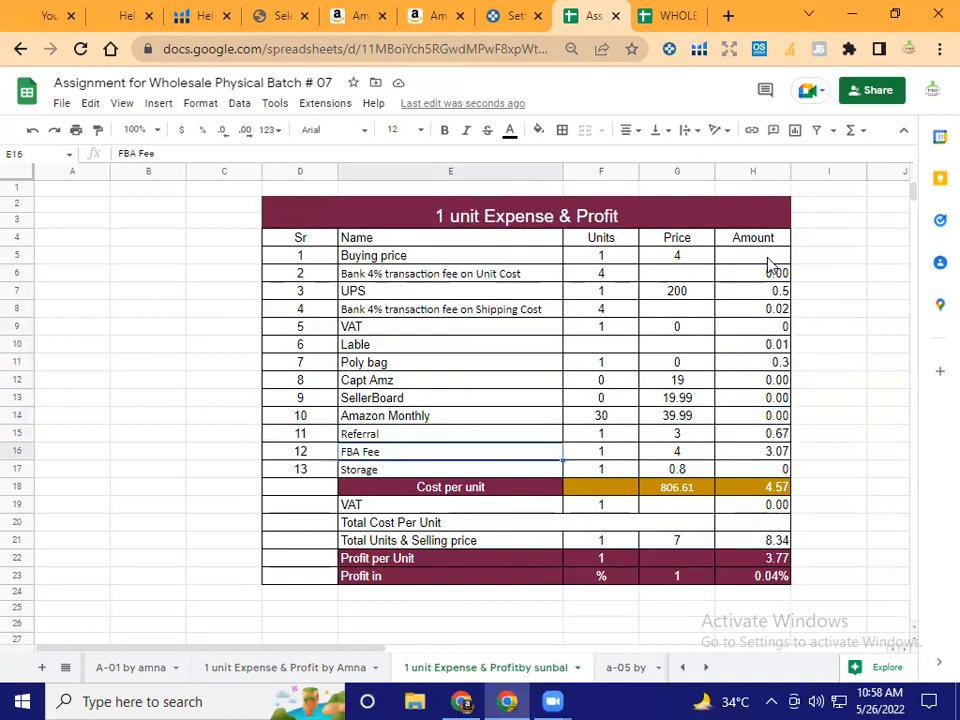
key("Down")
key("Up")
key("Up")
key("Down")
key("Down")
key("Up")
key("Up")
key("Down")
key("Down")
key("Right")
key("Right")
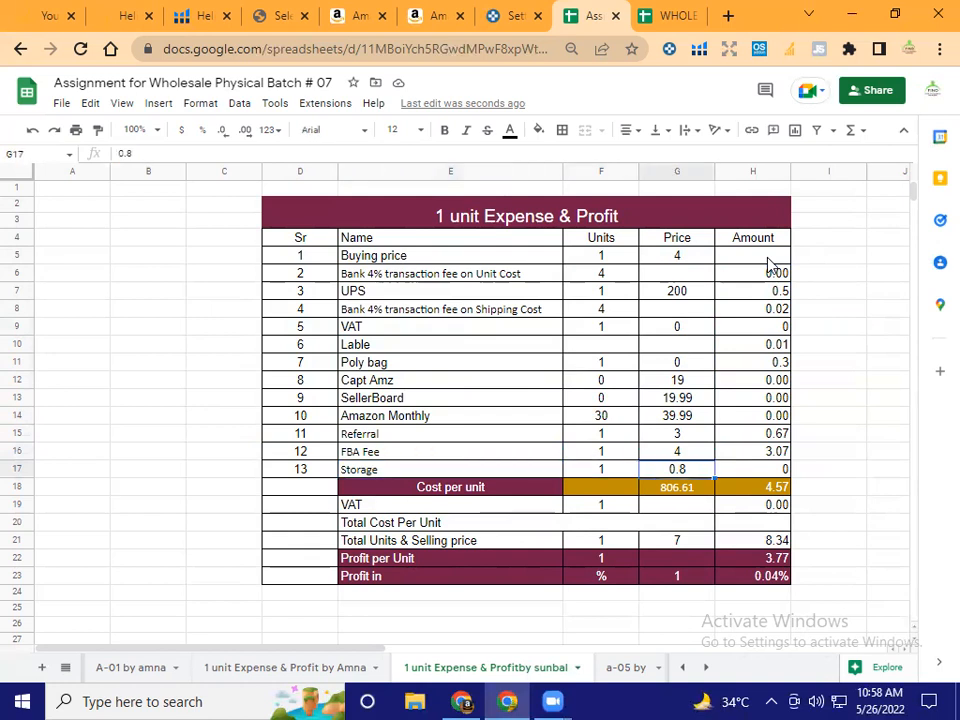
- Set the Buying price amount in the duplicated table to 5
key("Right")
key("Up")
key("Up")
key("Down")
key("Up")
key("Up")
key("Up")
key("Up")
key("Up")
key("Up")
key("Up")
key("Up")
key("Up")
key("Up")
key("Up")
key("Up")
key("Down")
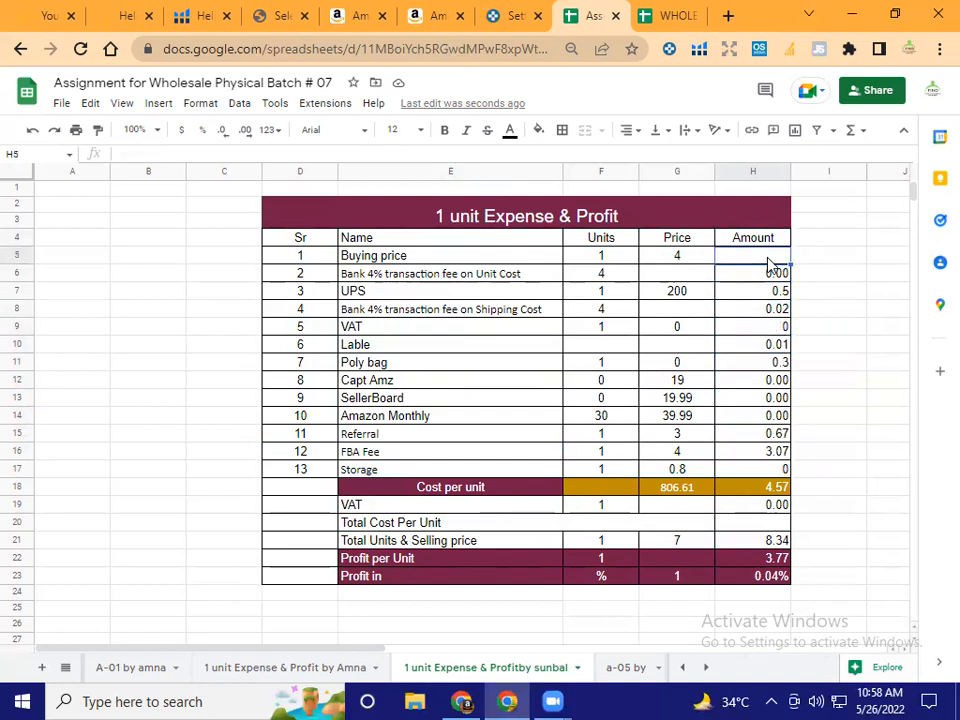
type("5")
key("Return")
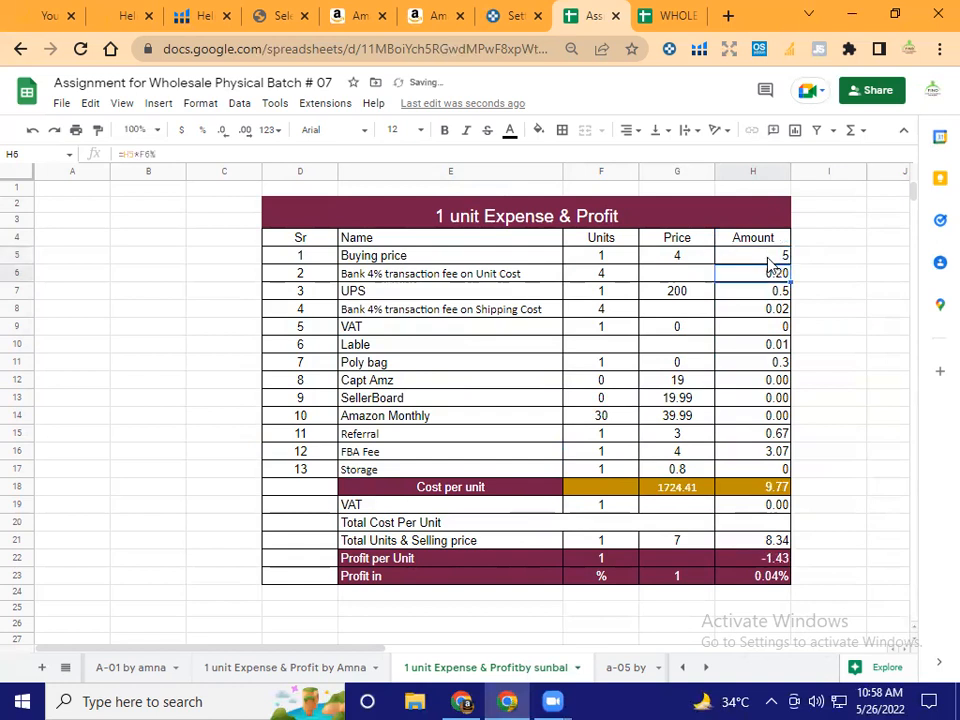
key("Up")
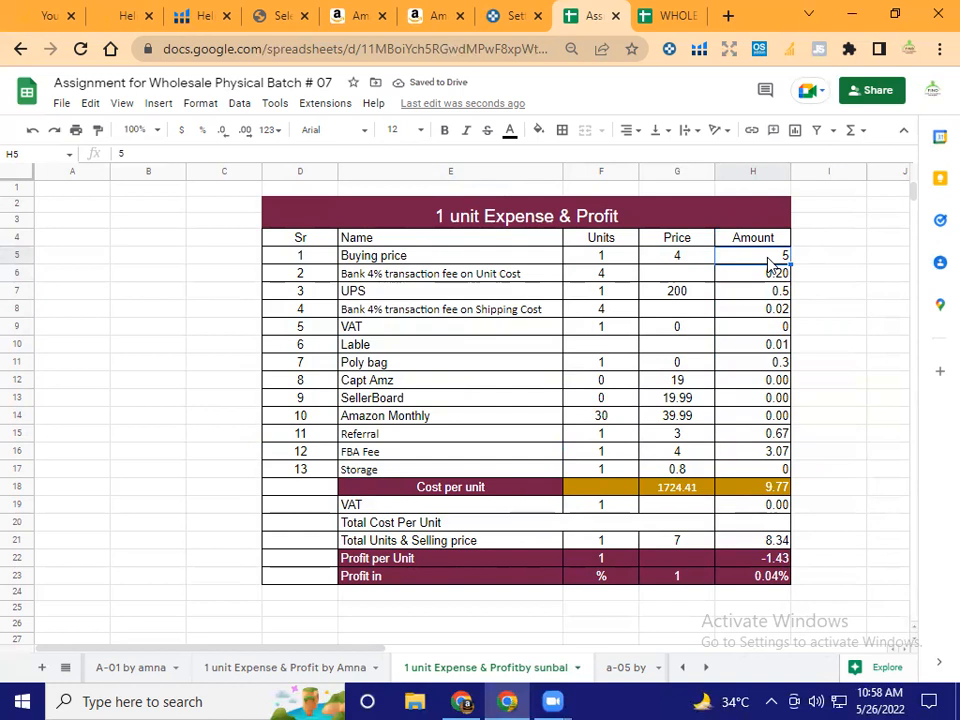
key("Down")
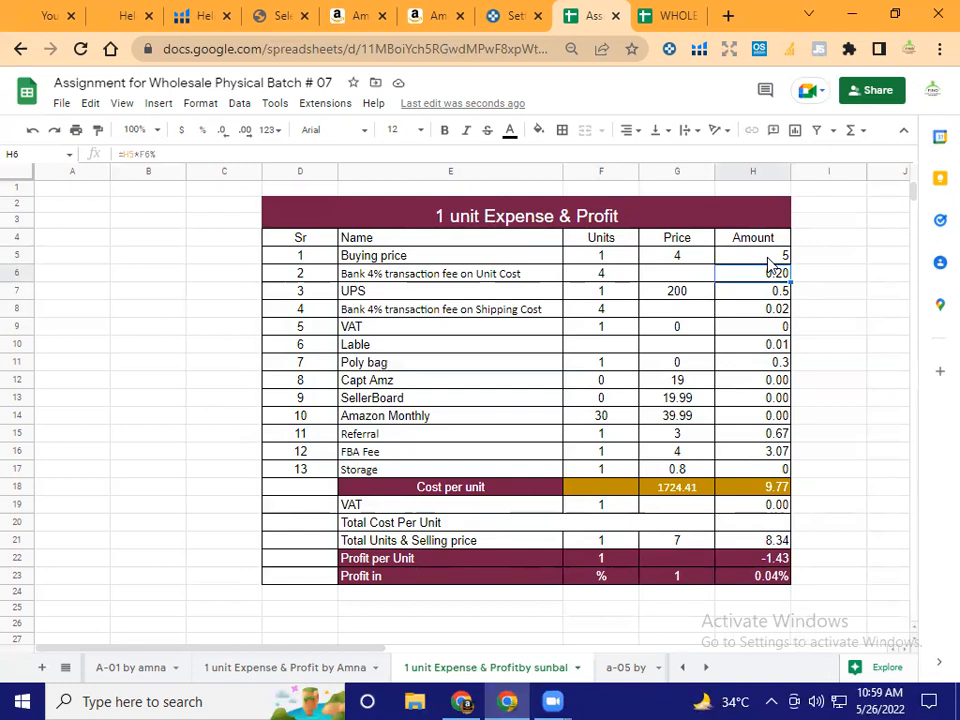
- Switch to the Fulfillment by Amazon Revenue Calculator and check the eyebrow pencil's selling fees and fulfillment costs
left_click(461, 697)
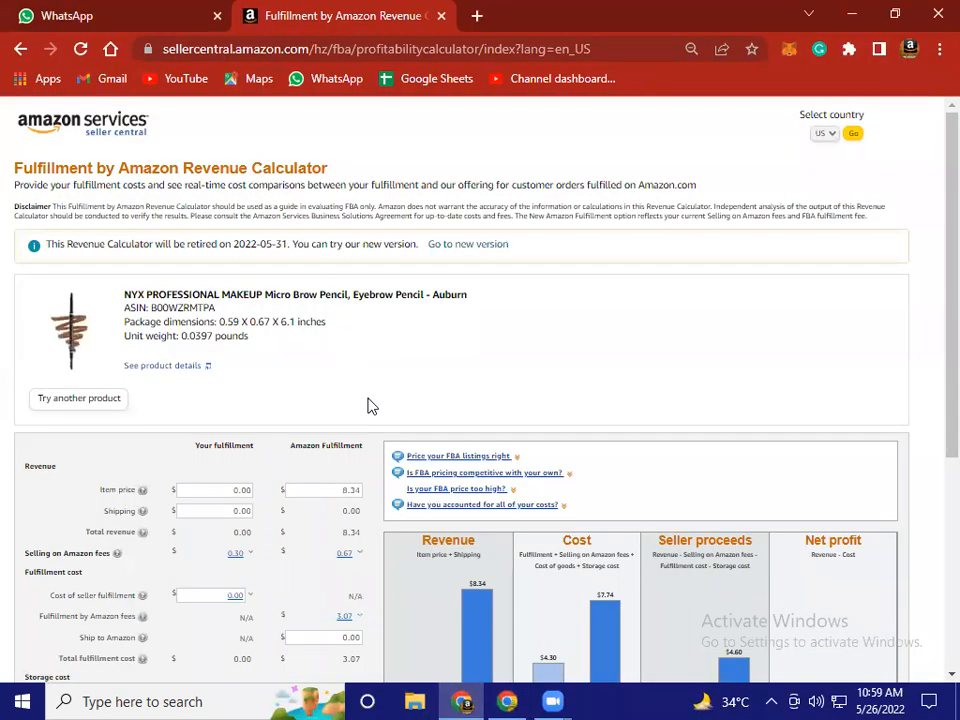
scroll(369, 407, "down", 3)
scroll(371, 418, "up", 3)
- Return to the Google Sheets workbook and check the Referral, FBA Fee and Storage amounts in the duplicated table
left_click(507, 701)
left_click(757, 435)
key("Down")
key("Down")
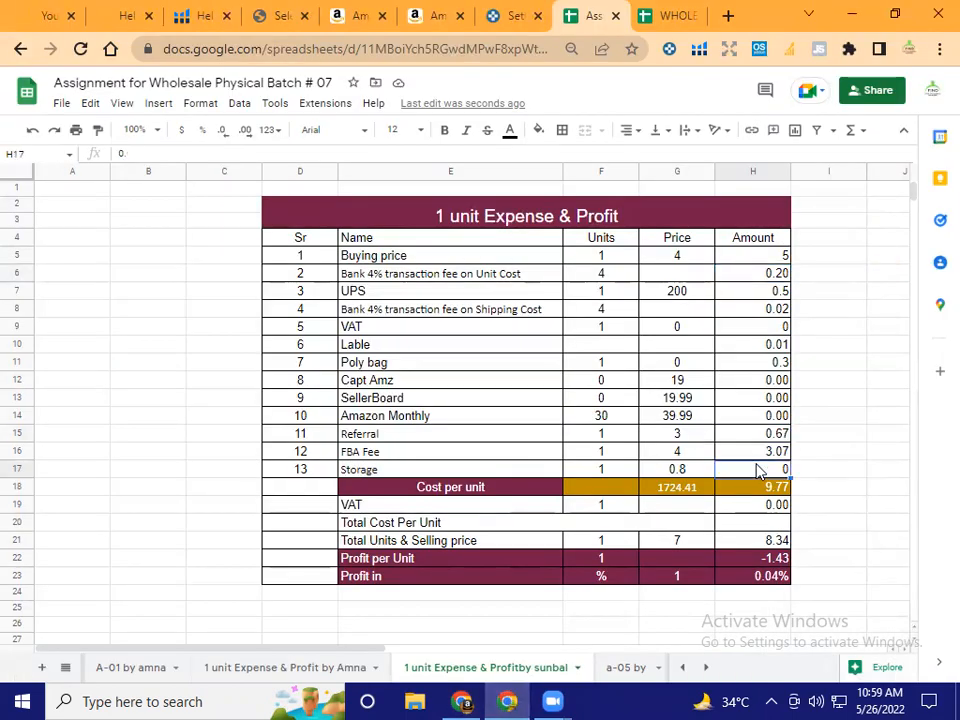
left_click_drag(765, 436, 765, 469)
left_click(765, 470)
left_click(815, 470)
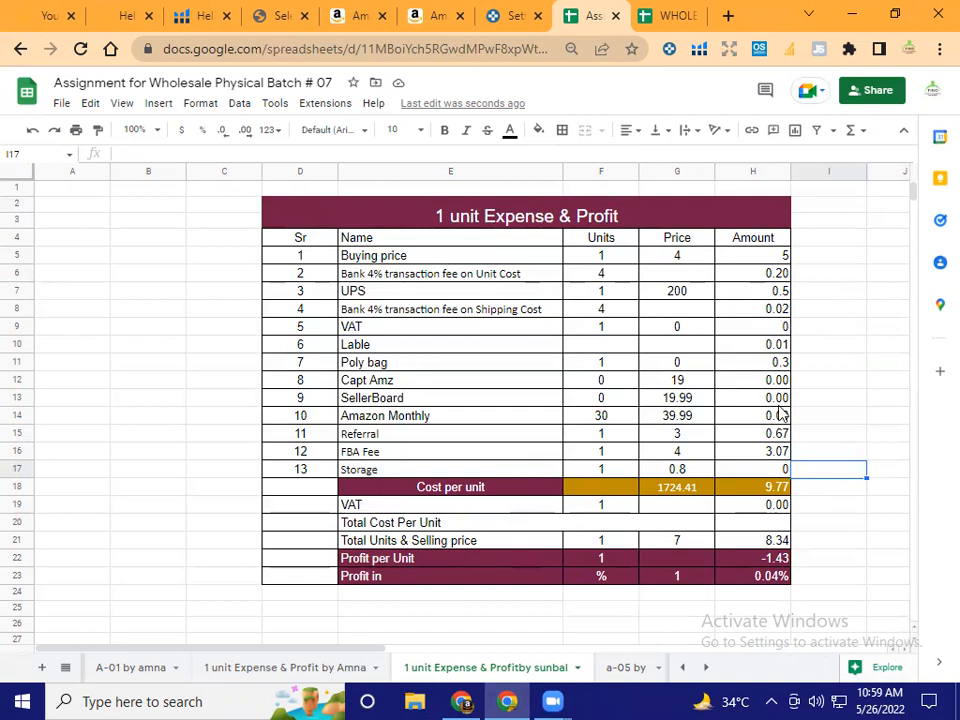
- Recheck the FBA Fee amount and the neighbouring Referral and Storage amounts in the expense table
left_click(765, 441)
left_click(767, 457)
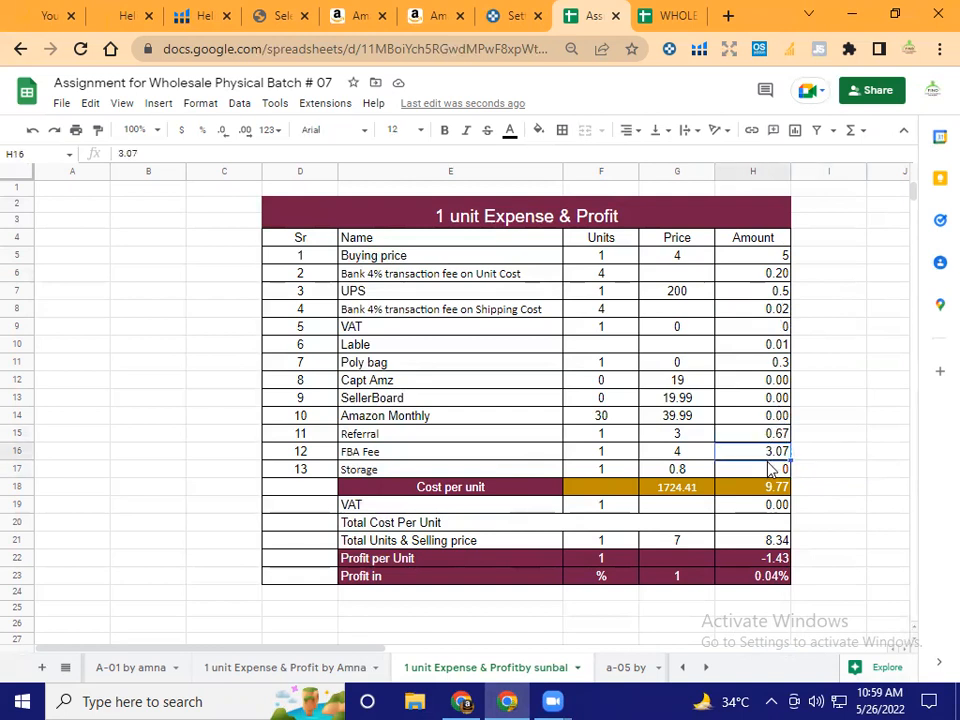
key("Down")
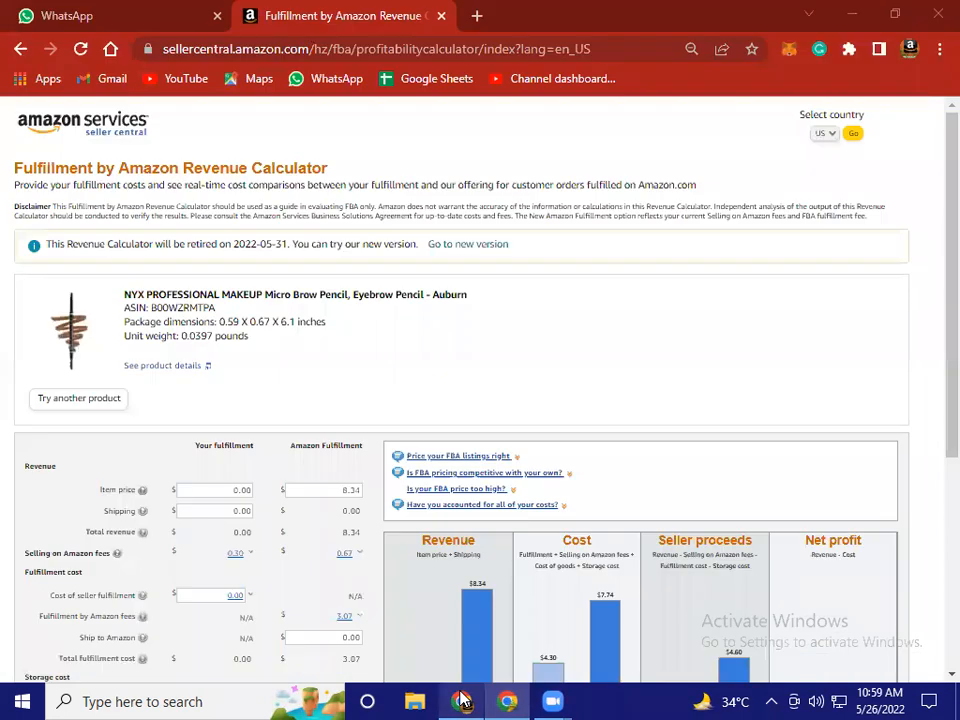
- Switch to the Fulfillment by Amazon Revenue Calculator and review the eyebrow pencil's Amazon Fulfillment item price, fees and net profit
left_click(461, 701)
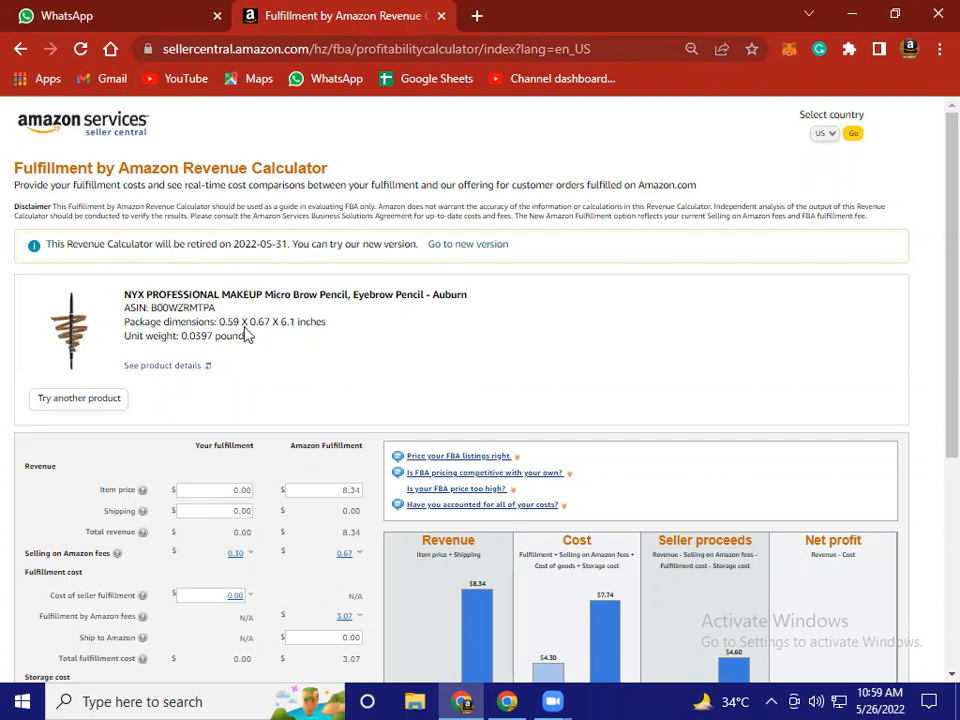
scroll(313, 297, "down", 3)
left_click_drag(339, 208, 370, 212)
scroll(373, 400, "down", 1)
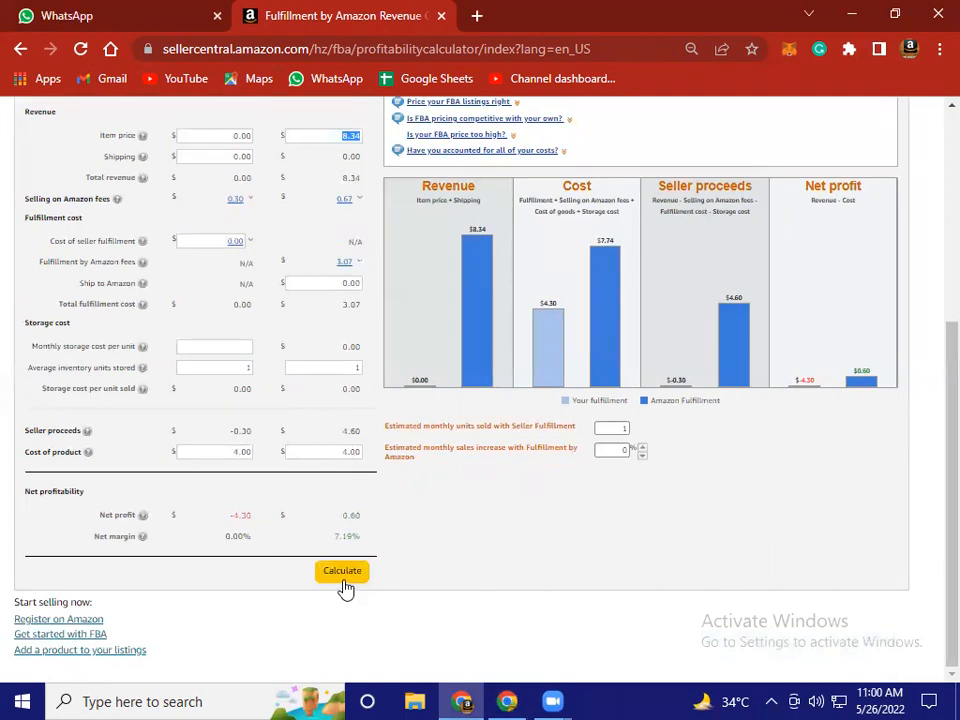
scroll(344, 580, "up", 2)
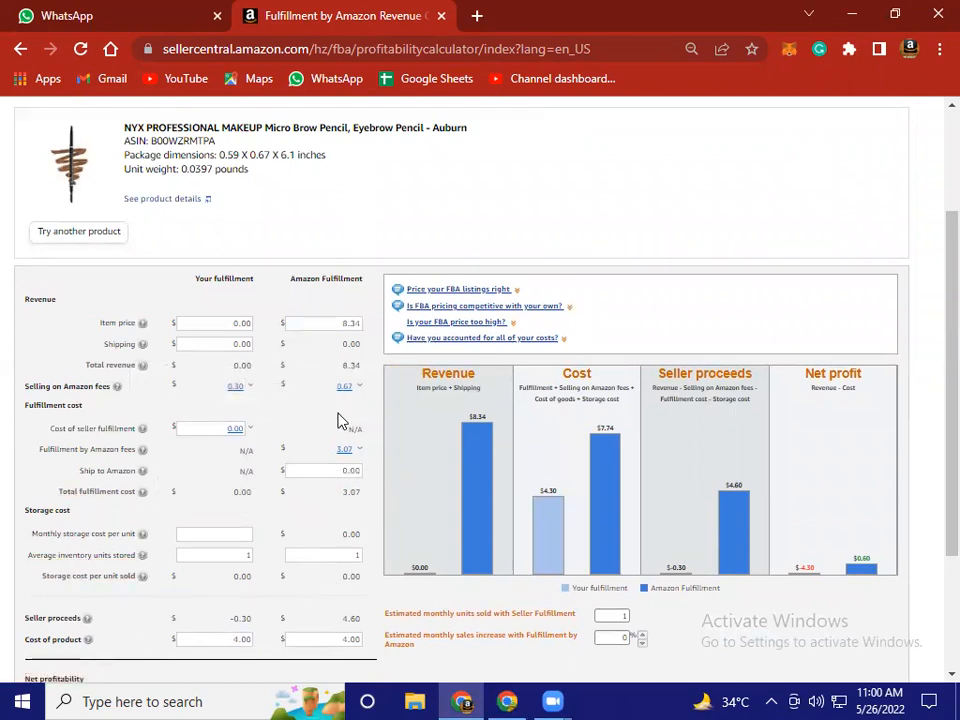
- Switch back to the Google Sheets workbook and insert two empty rows above the 1 unit Expense & Profit table
left_click(509, 700)
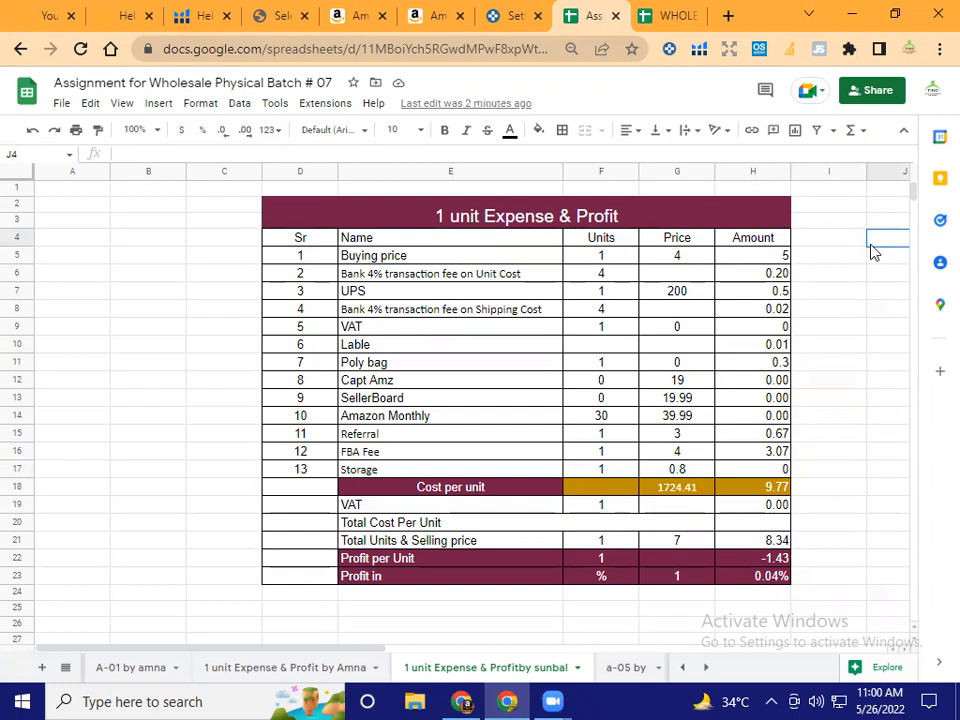
left_click(489, 193)
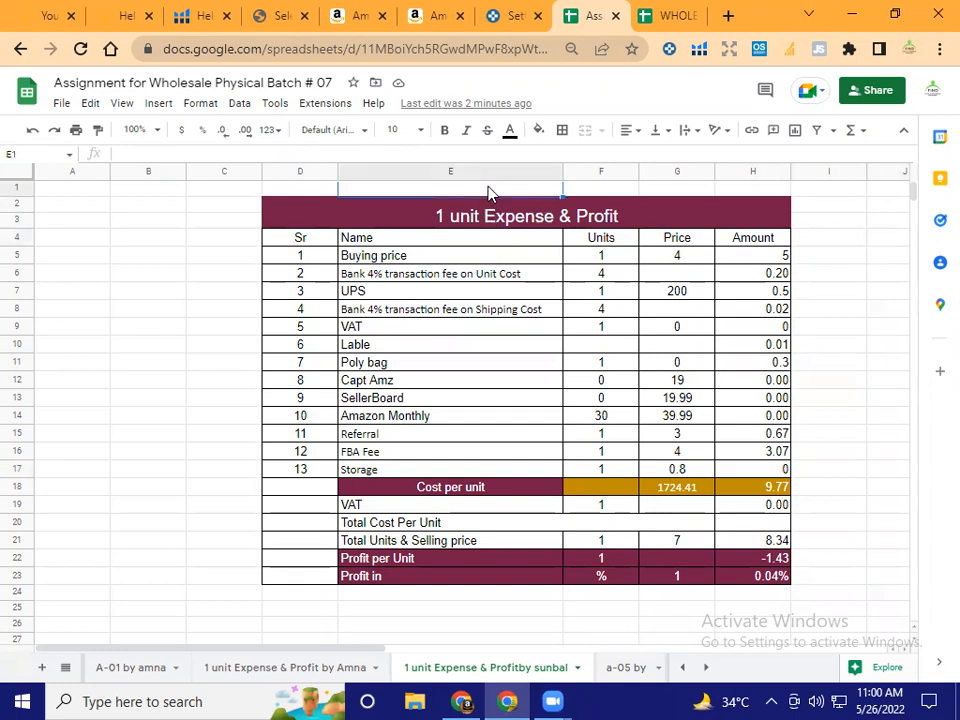
right_click(489, 193)
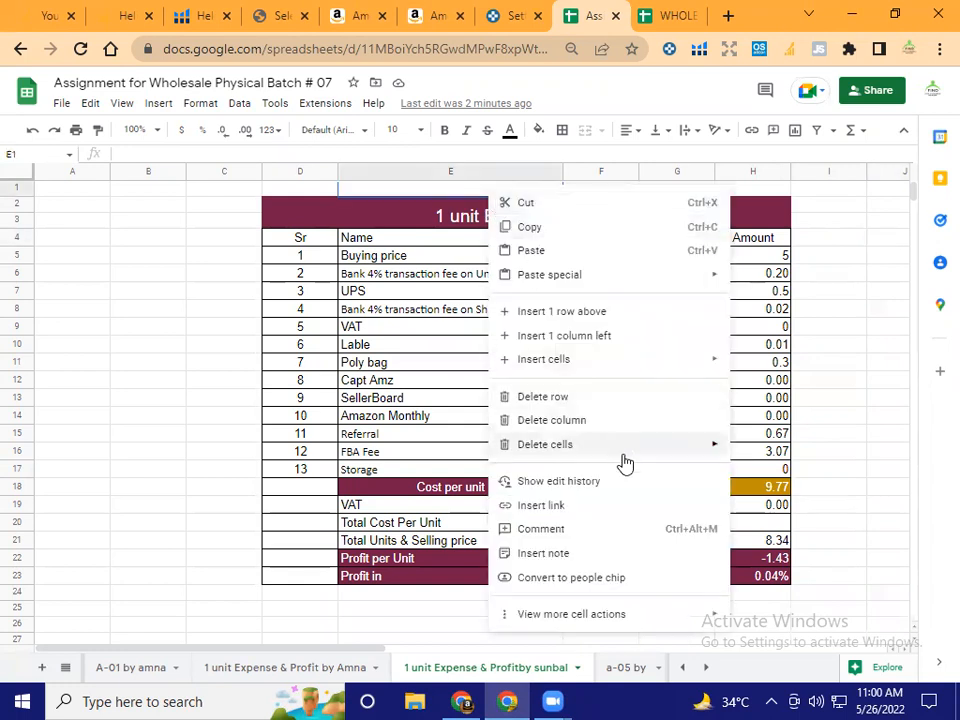
left_click(598, 314)
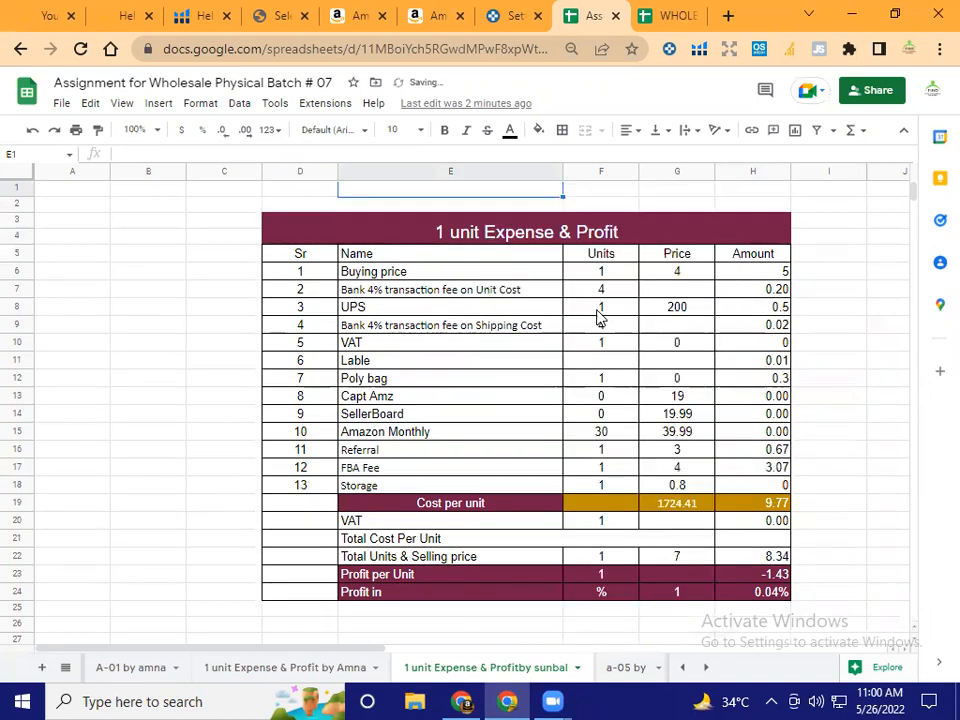
right_click(485, 200)
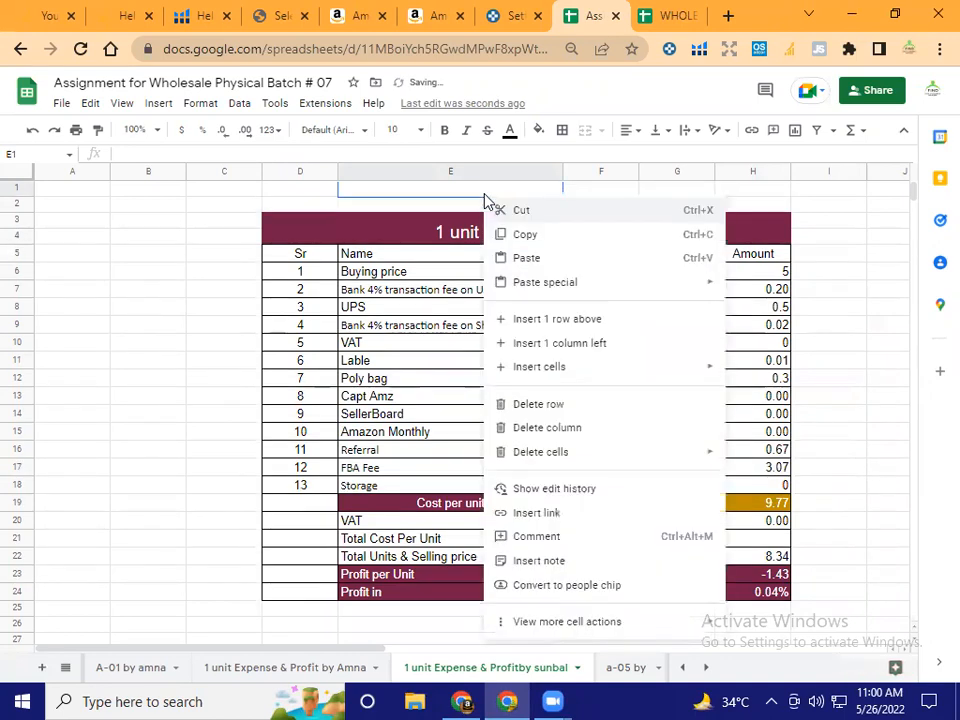
left_click(548, 320)
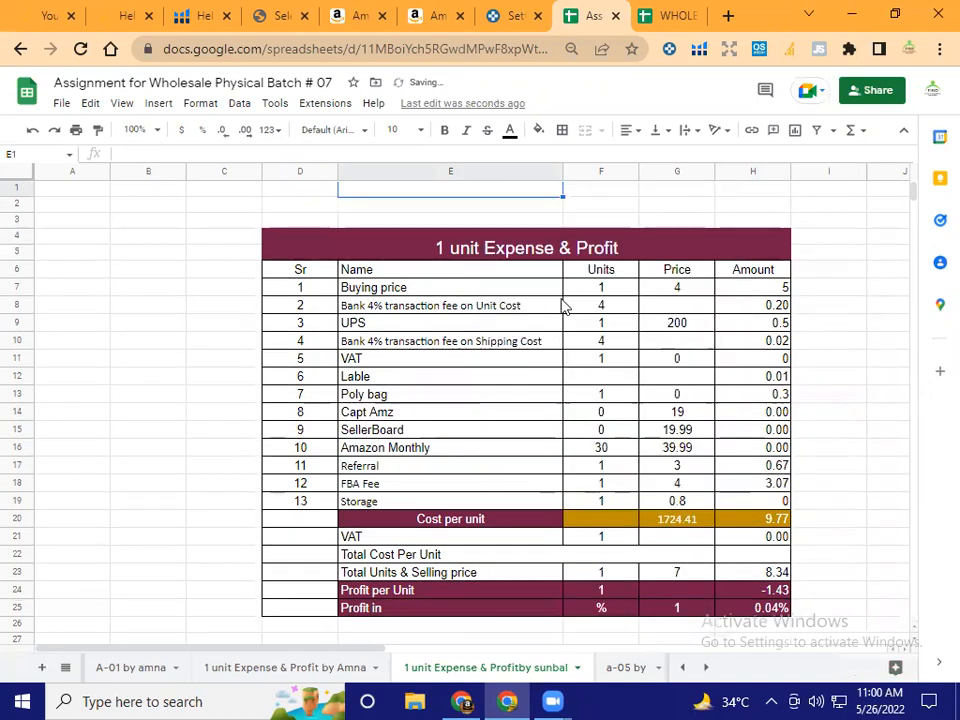
left_click(583, 208)
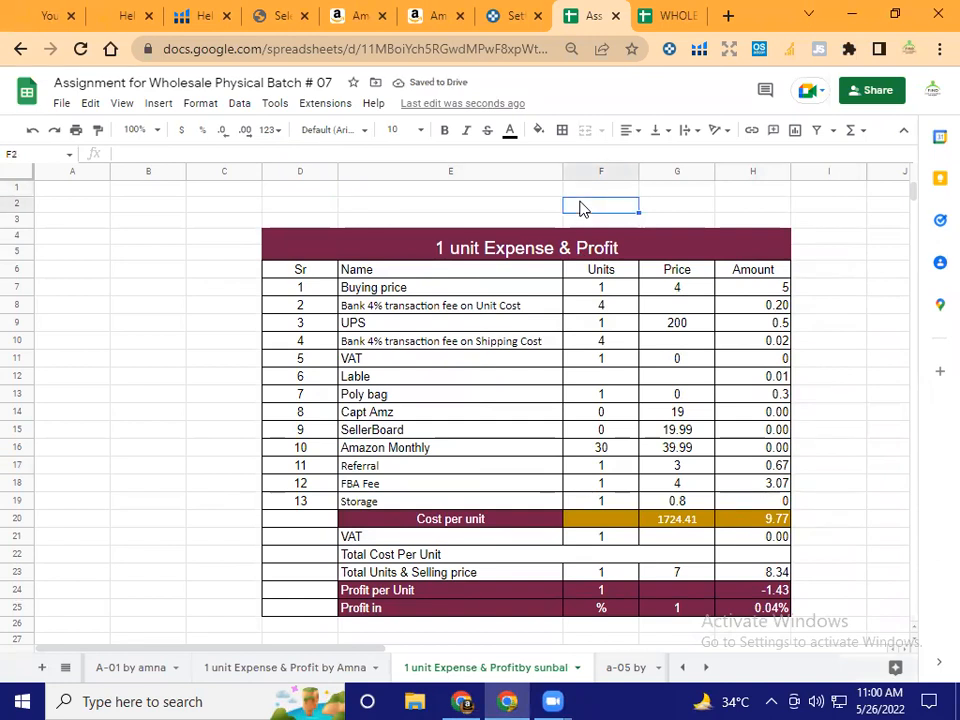
- Check the Referral, FBA Fee and Storage amounts in the shifted table
left_click(772, 466)
left_click(770, 501)
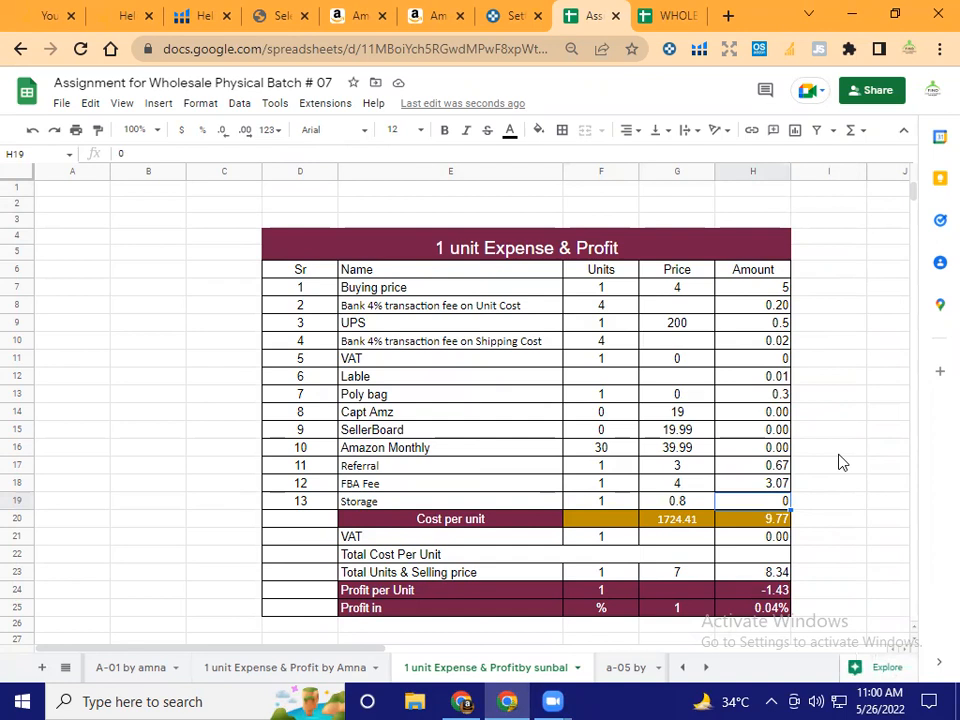
left_click(772, 466)
left_click(776, 484)
left_click(784, 505)
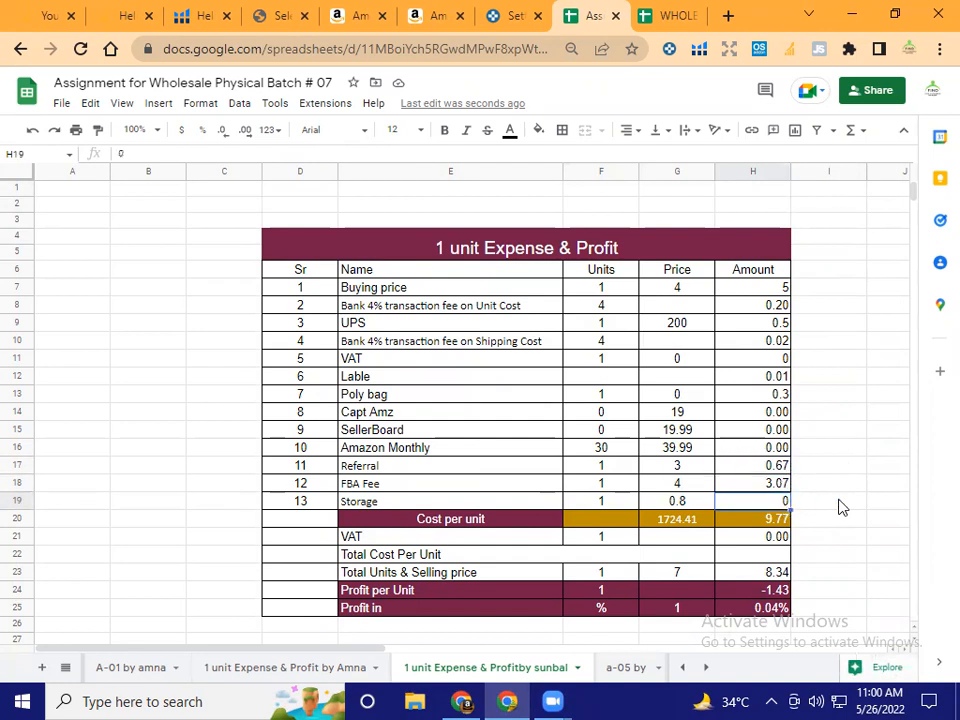
- Set the Buying price amount in cell H7 to 1
left_click(628, 207)
left_click(684, 207)
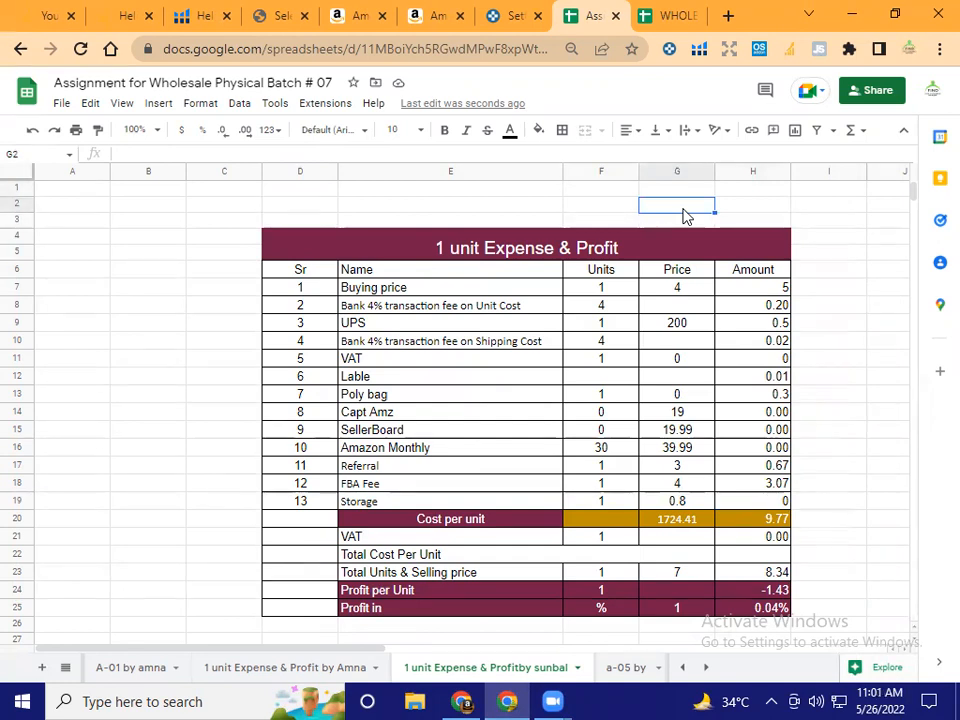
left_click(767, 290)
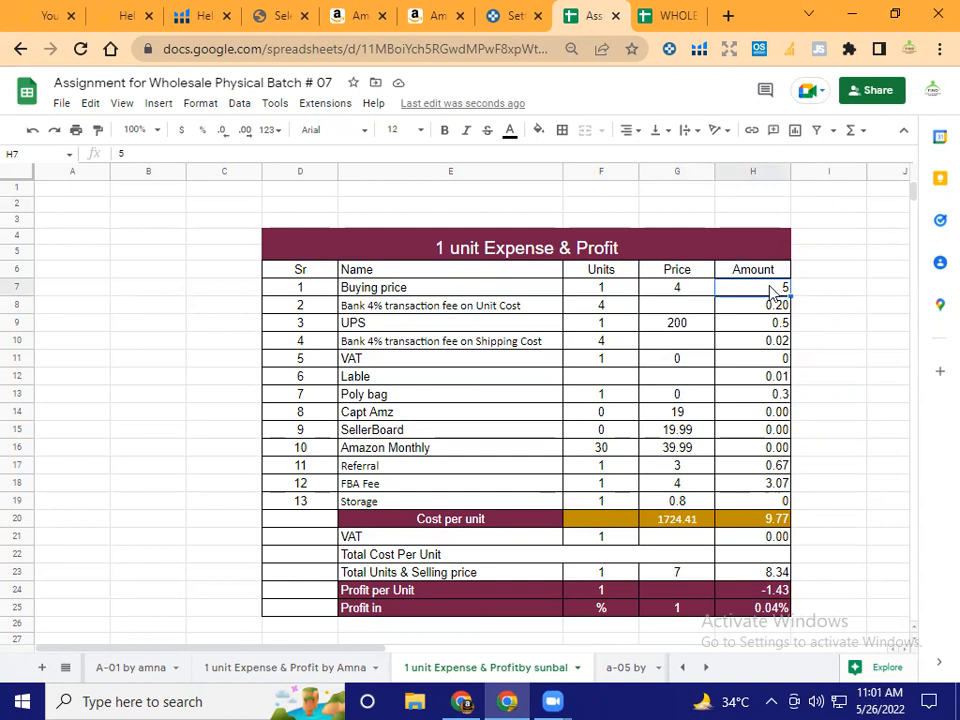
left_click(756, 577)
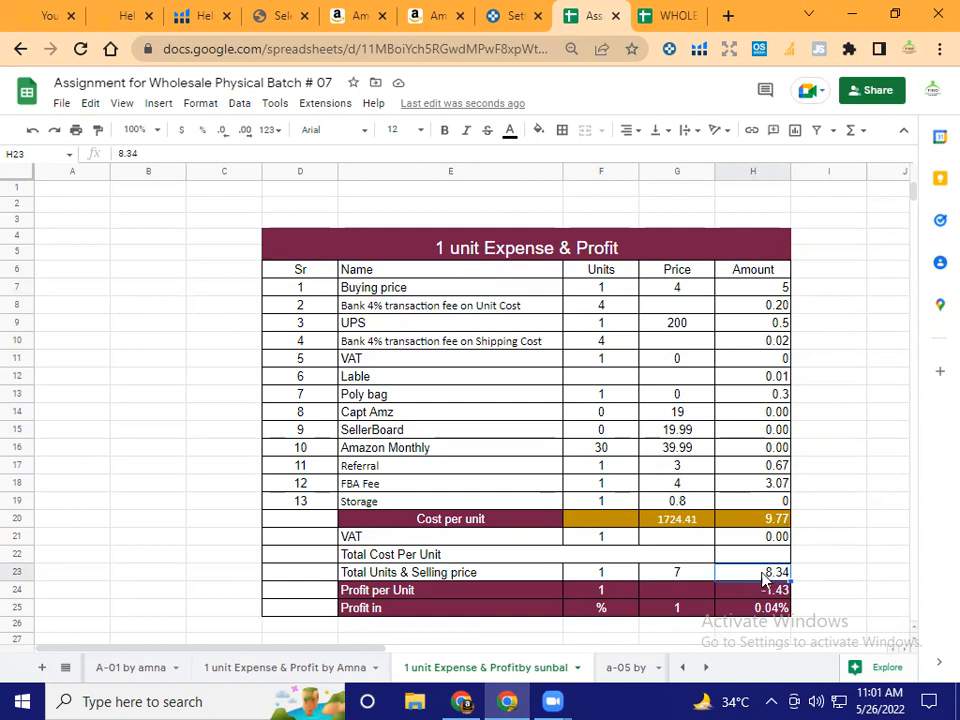
left_click(771, 290)
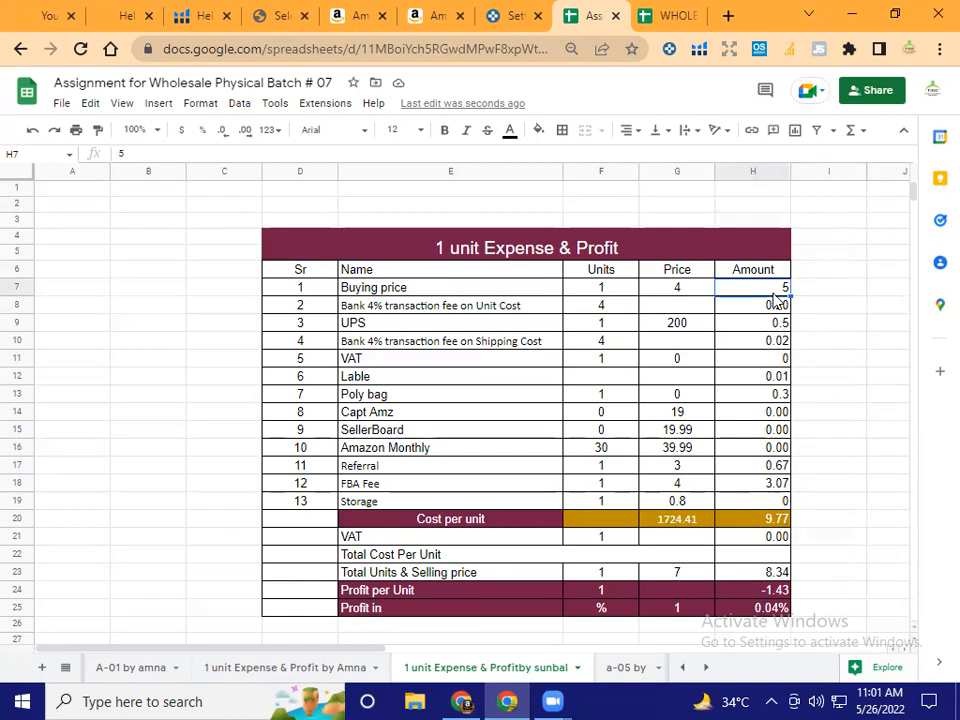
type("1")
key("Return")
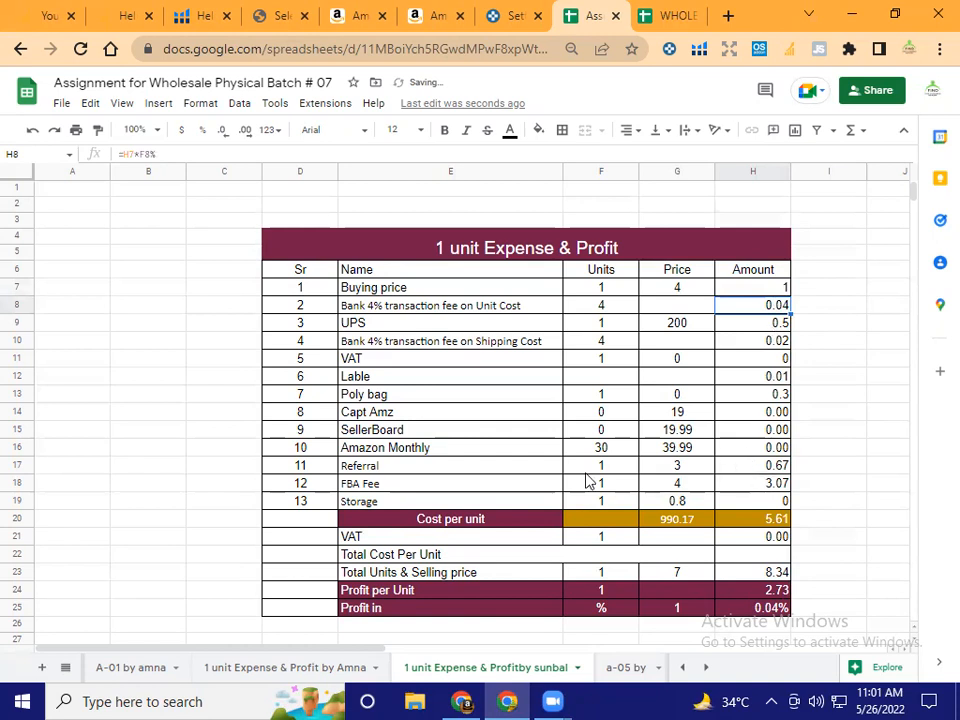
- Go through the Referral, FBA Fee and Storage rows, examining each fee's name and amount
left_click(549, 473)
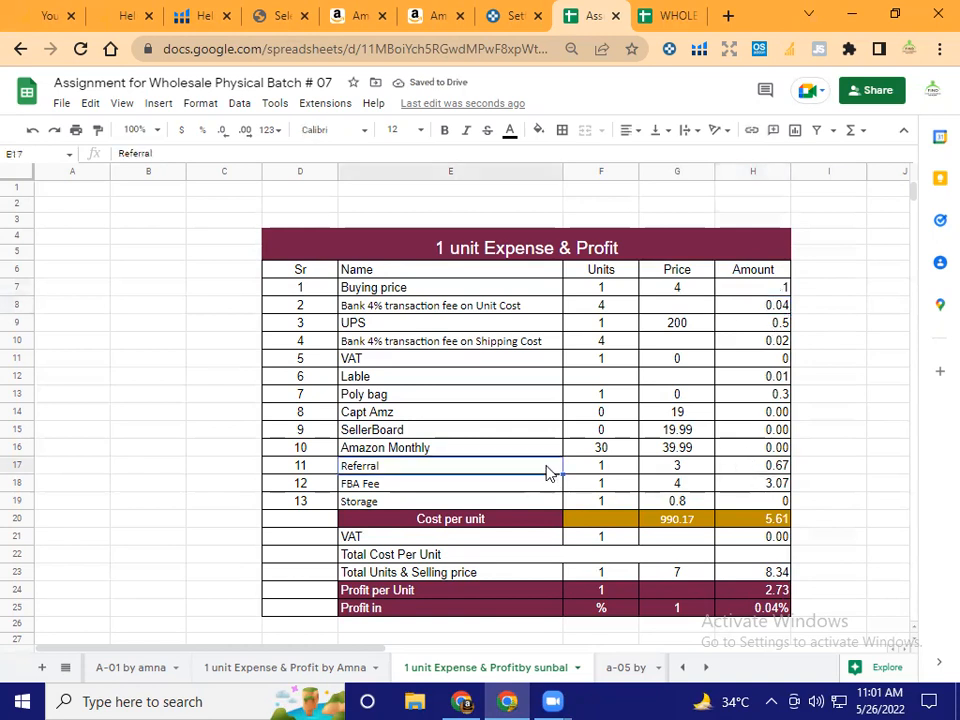
left_click(758, 470)
left_click(450, 482)
left_click(766, 485)
left_click(768, 499)
left_click(758, 469)
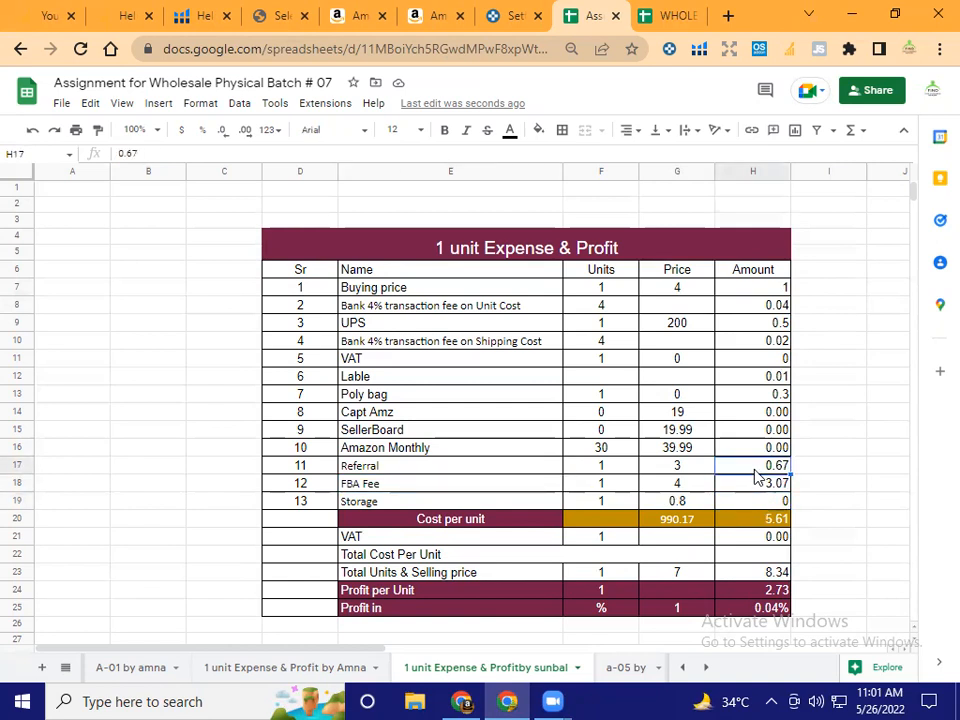
left_click(762, 500)
left_click_drag(755, 470, 766, 500)
left_click(767, 501)
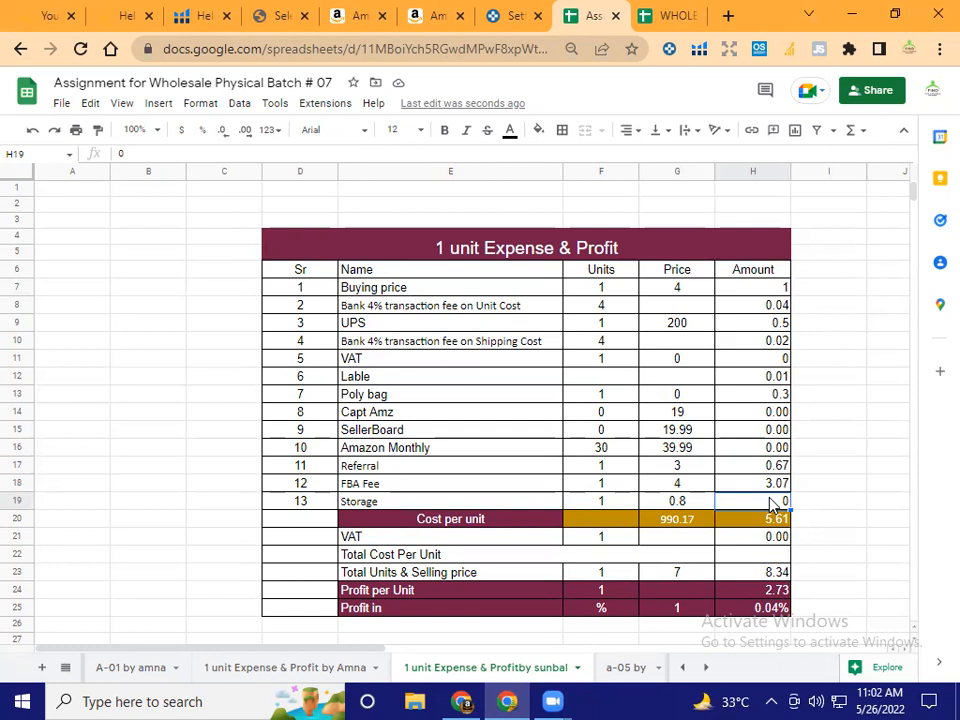
- Examine the selling price amount in the totals rows and compare it with the Storage, FBA Fee and Referral amounts above
key("Down")
key("Down")
key("Down")
key("Down")
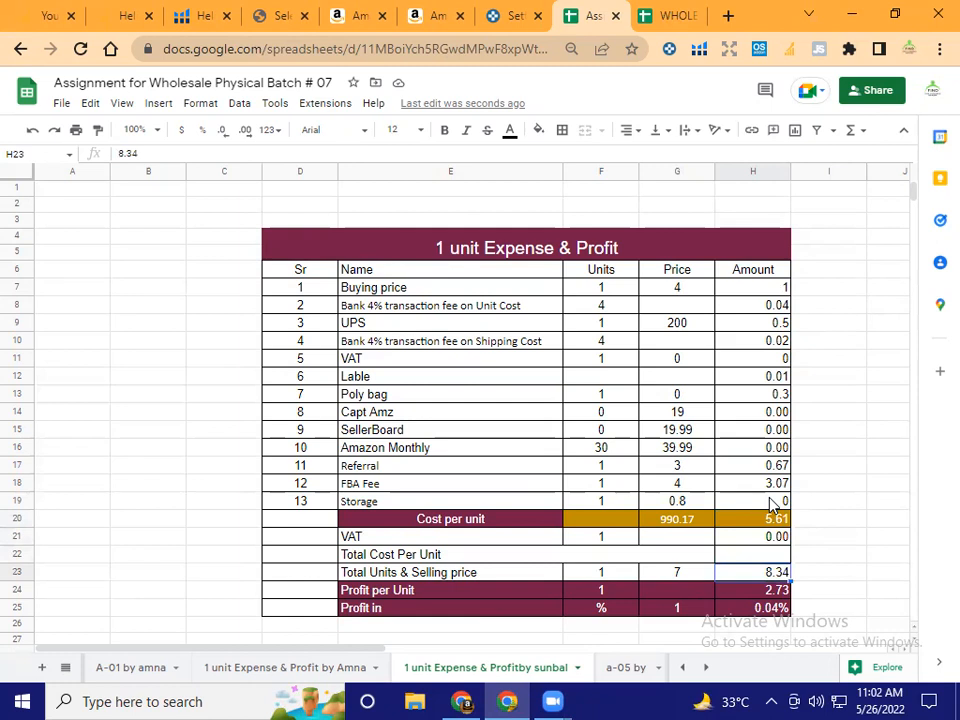
key("Up")
key("Up")
key("Up")
key("Up")
key("Up")
key("Up")
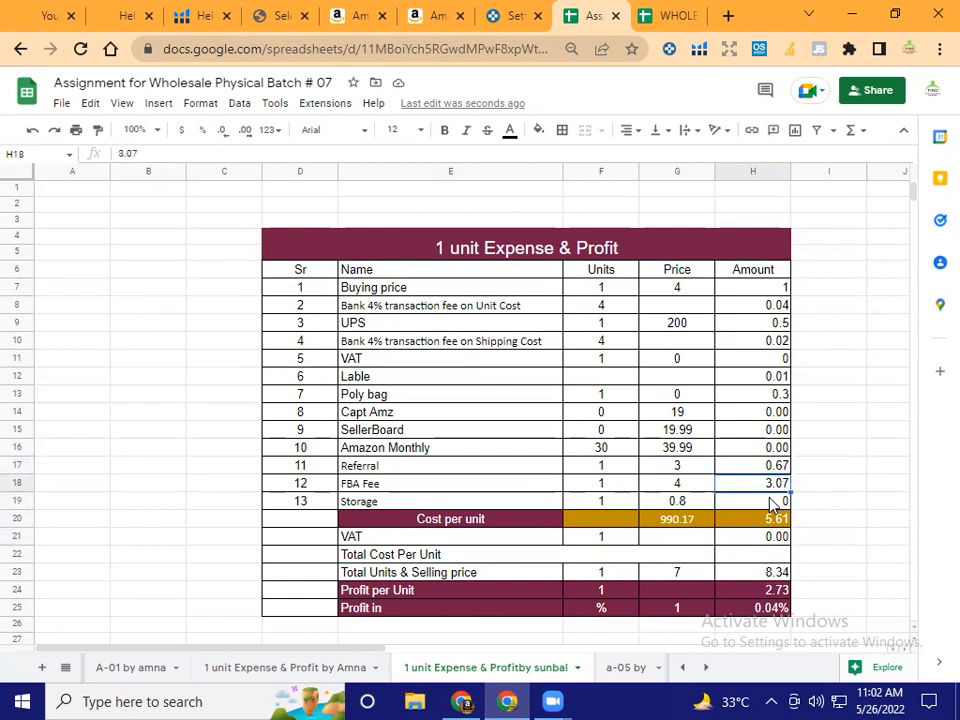
key("Down")
key("Down")
key("Up")
key("Up")
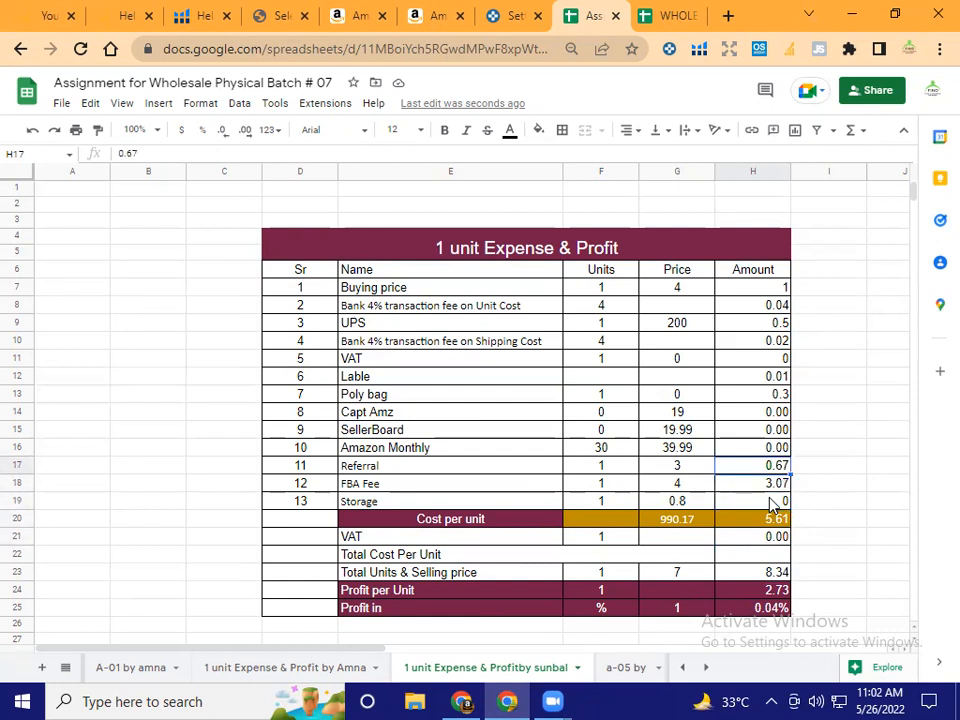
- Switch to the Revenue Calculator and recalculate the eyebrow pencil's fees and net profitability with the existing prices
left_click(463, 702)
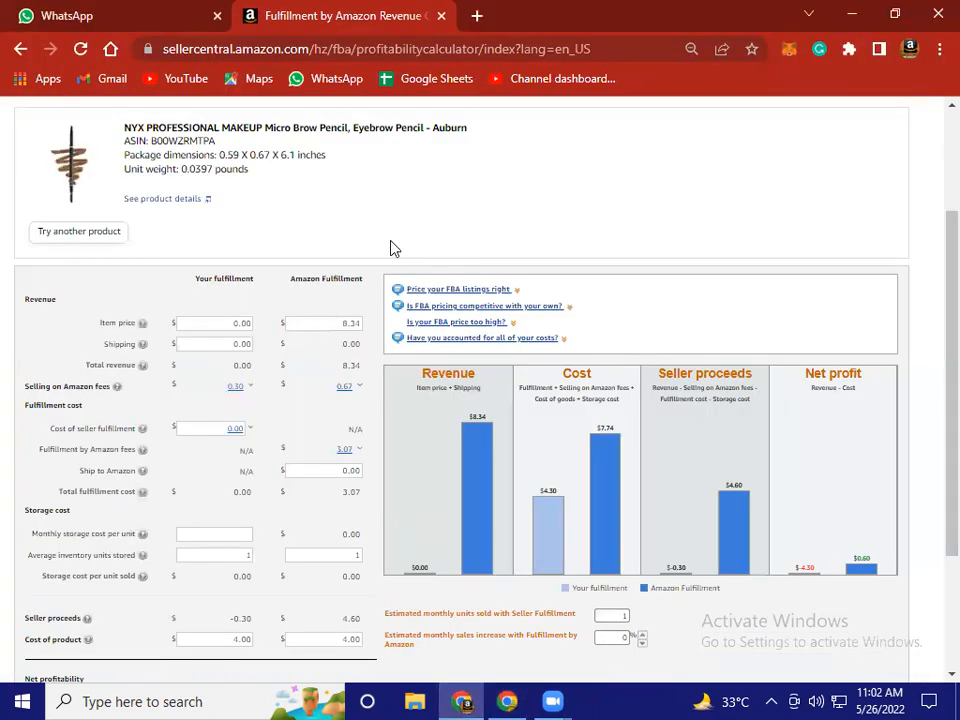
scroll(325, 348, "down", 1)
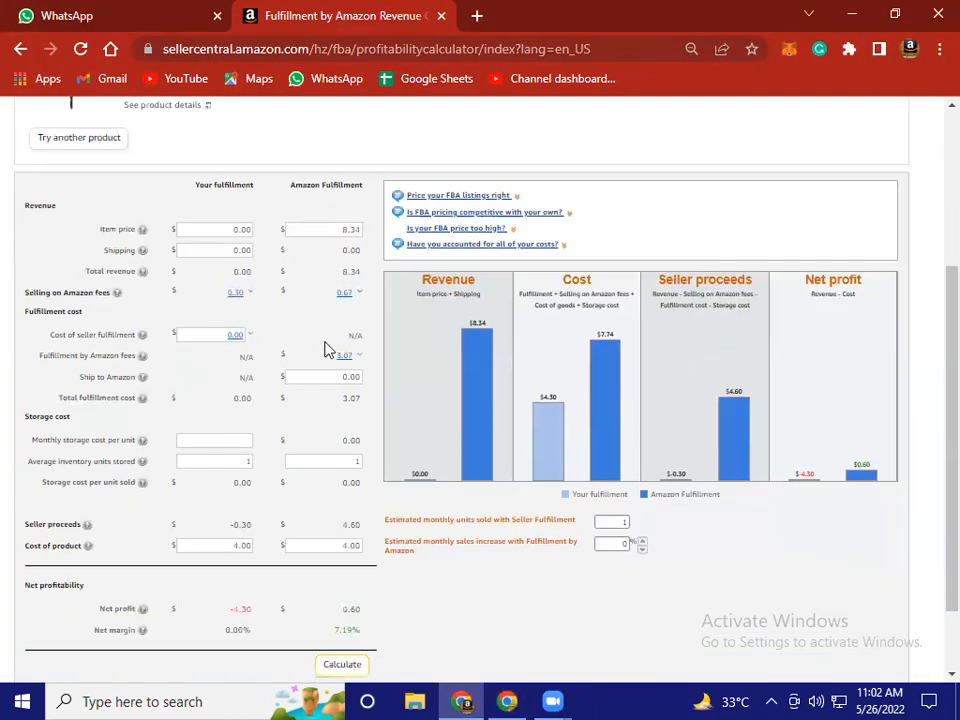
scroll(340, 483, "down", 1)
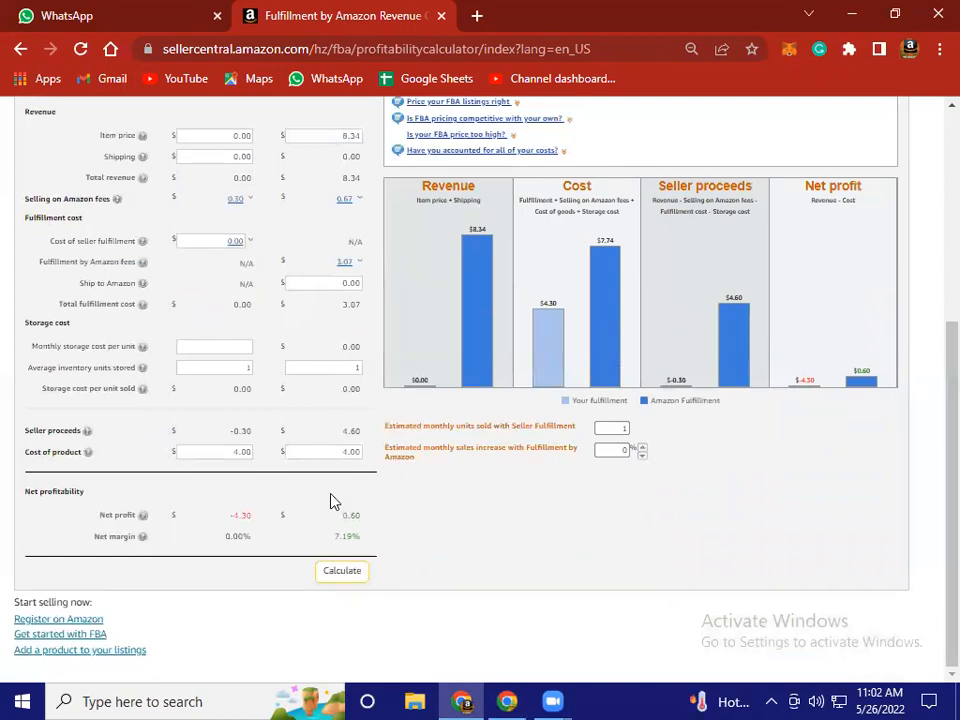
left_click(337, 575)
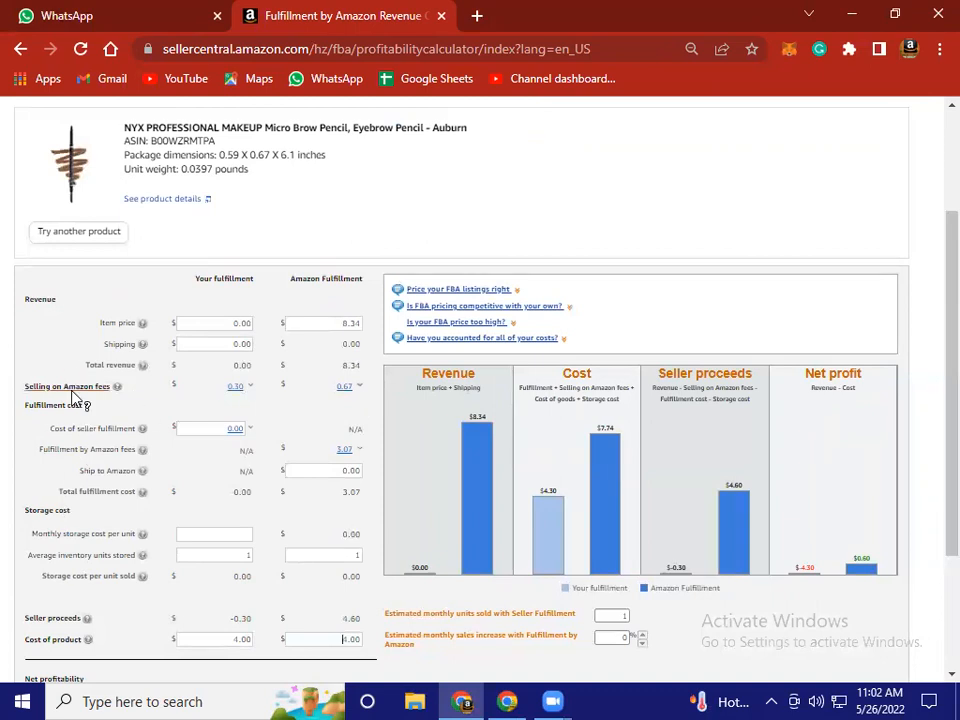
- Copy the eyebrow pencil's ASIN, B00WZRMTPA, from the calculator and switch back to the Google Sheets workbook
mouse_move(72, 500)
left_click_drag(151, 141, 214, 141)
right_click(200, 144)
left_click(227, 156)
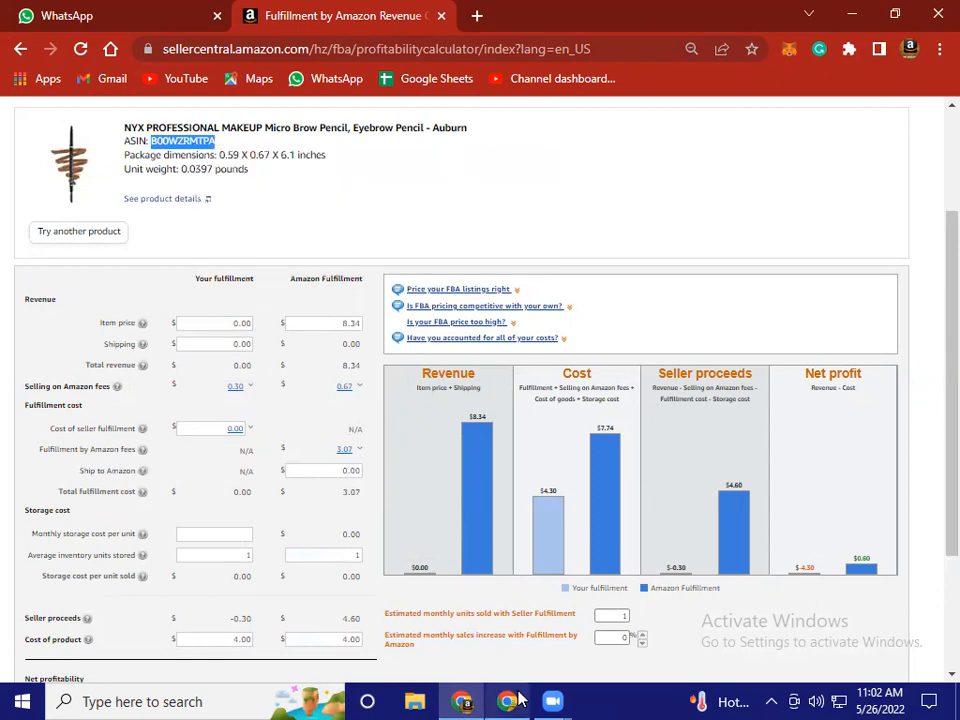
left_click(510, 701)
- Paste the copied ASIN into cell J5 beside the expense table
right_click(873, 258)
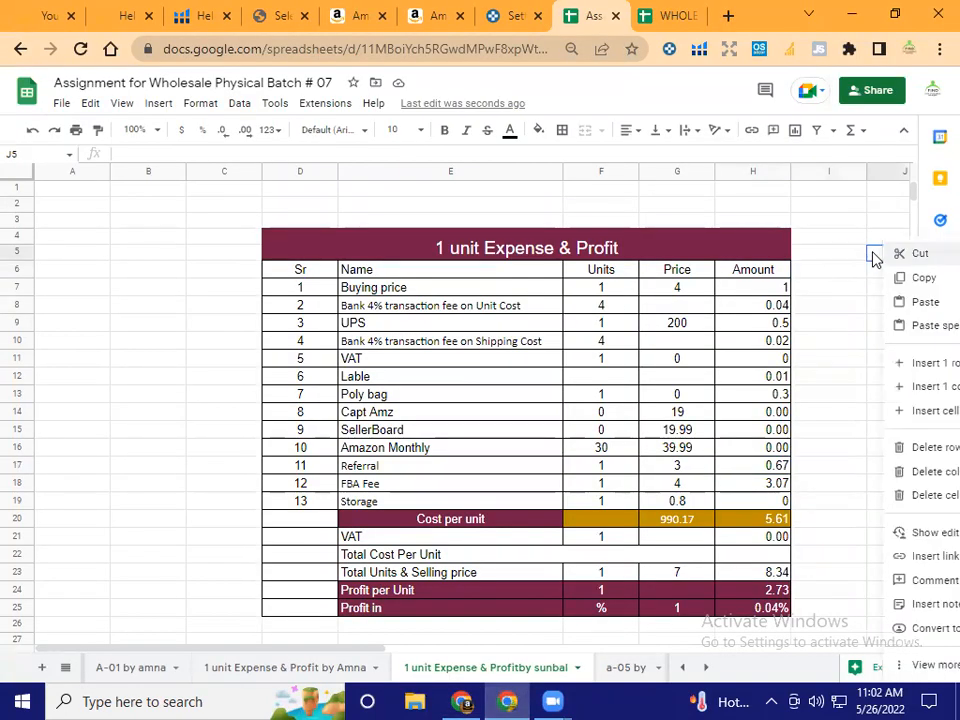
left_click(898, 302)
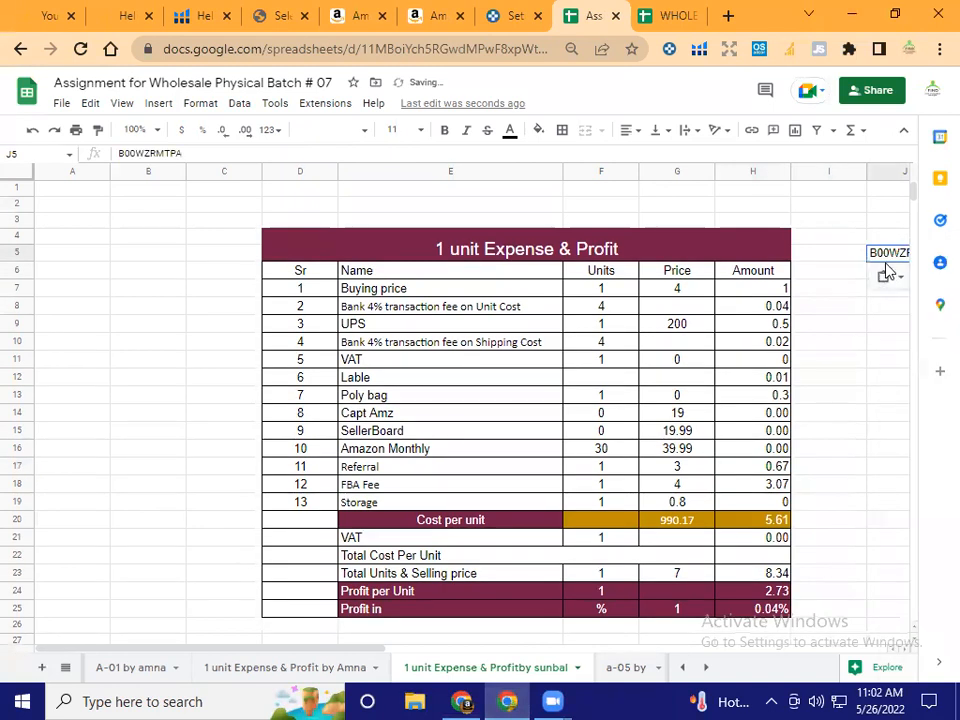
key("Tab")
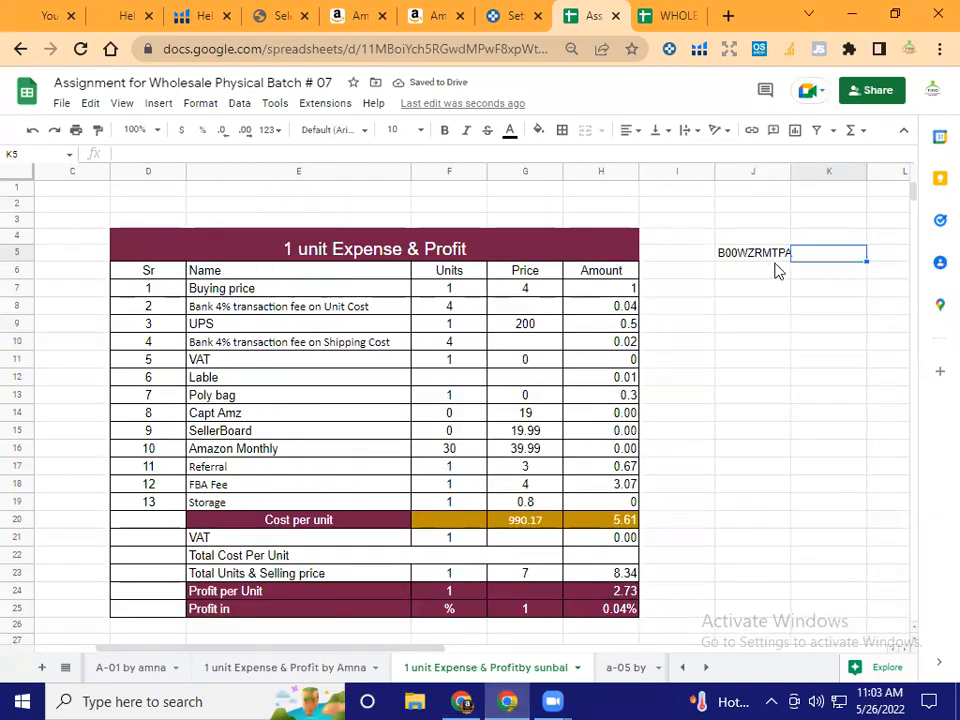
- Replace the content of cell J5 with the heading ASIN
left_click(736, 240)
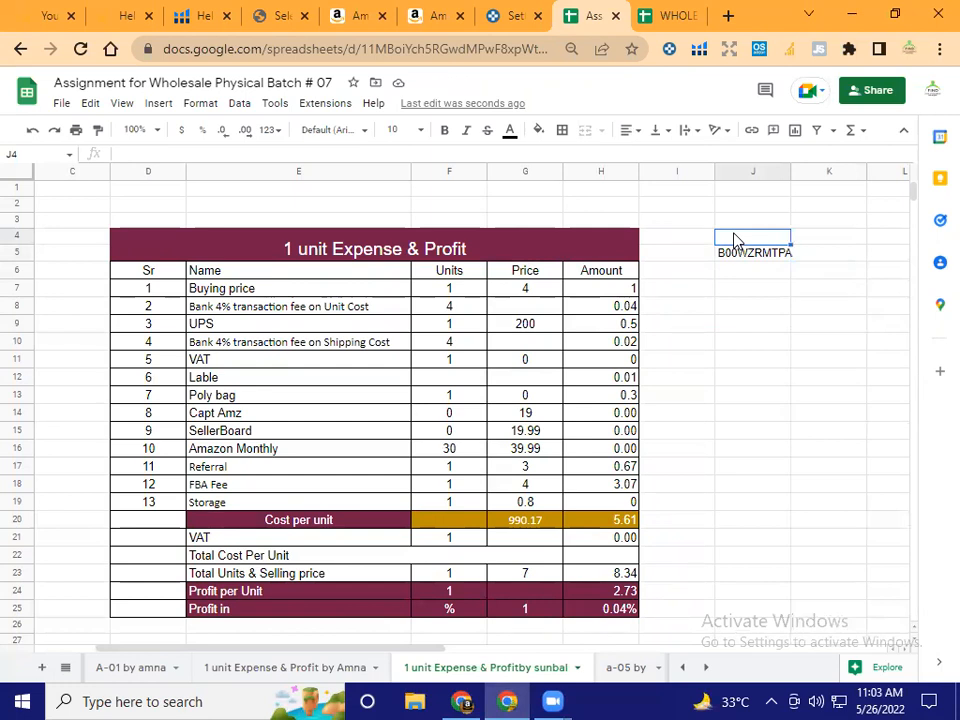
key("Down")
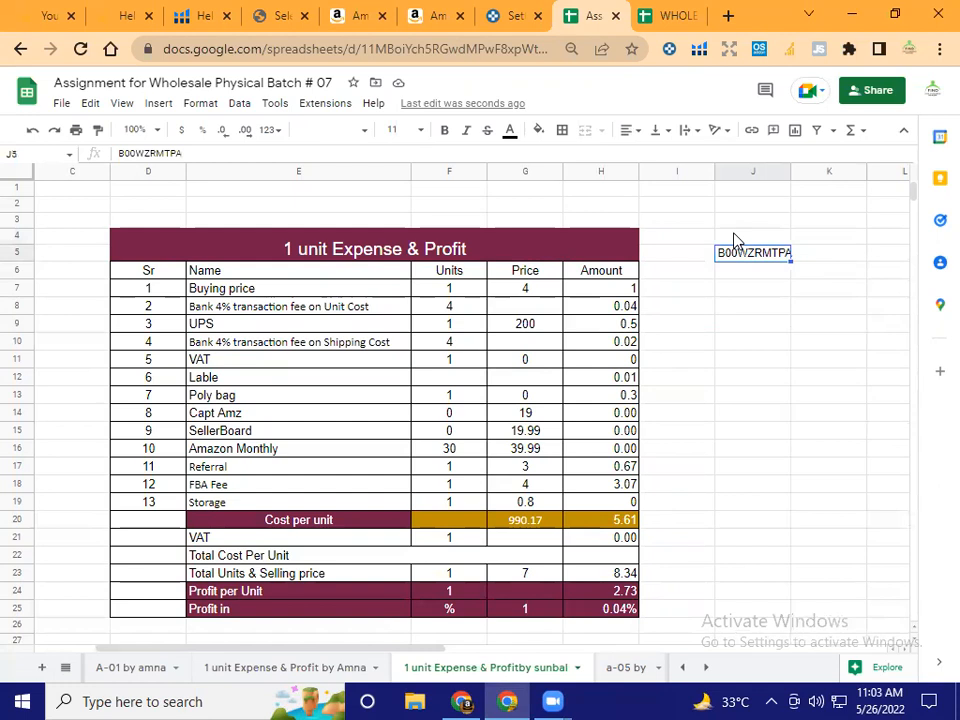
type("ASIN")
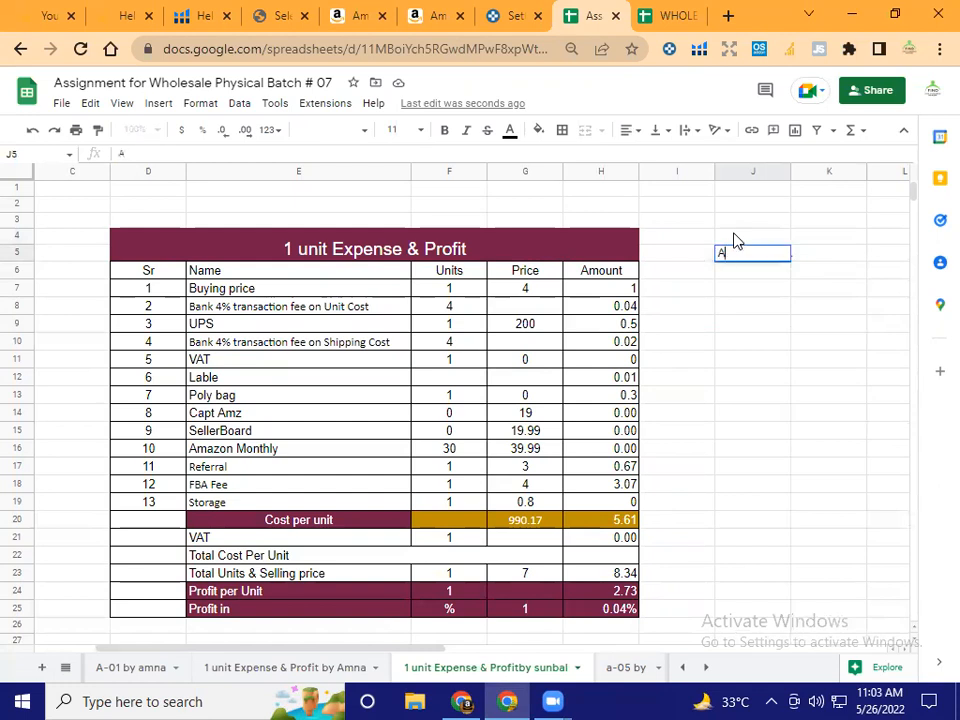
key("Return")
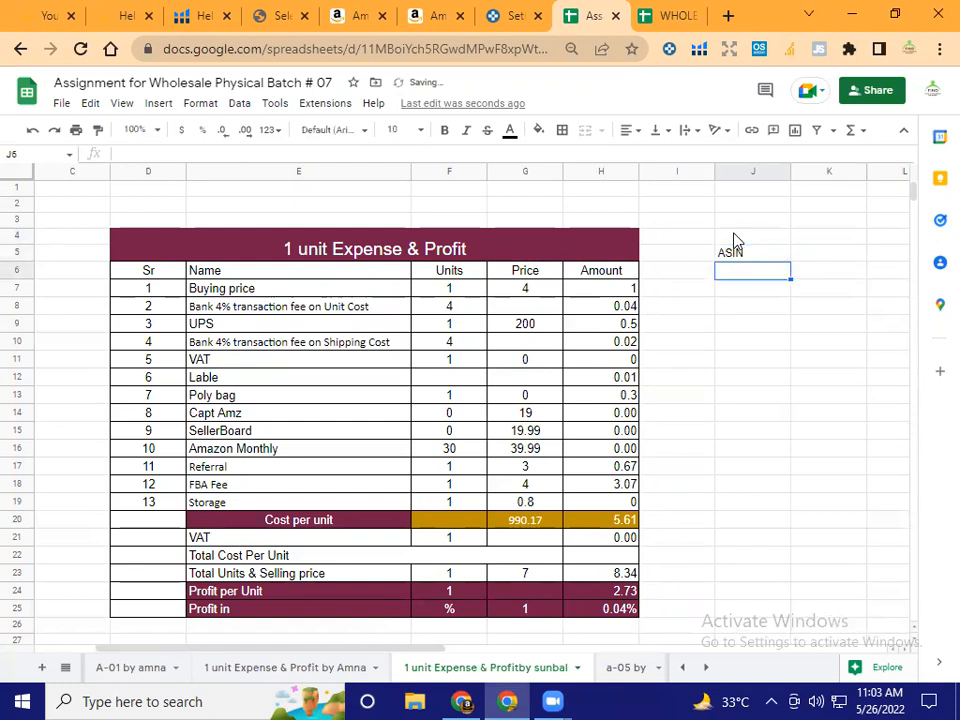